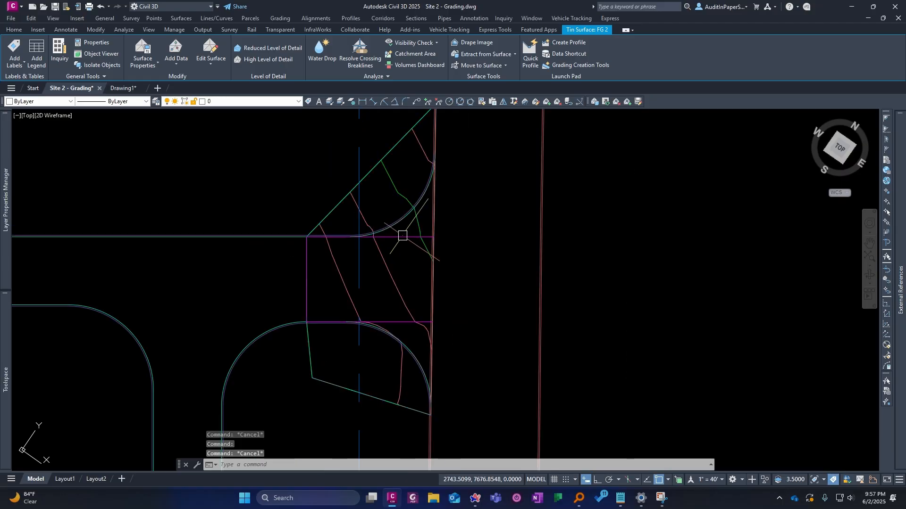
- Examine the FG 2 surface contours and the feature lines bounding the driveway entrance in the Site 2 - Grading drawing
{"action": "key", "text": "Escape"}
{"action": "left_click", "coordinate": [403, 235]}
{"action": "left_click", "coordinate": [398, 322]}
{"action": "key", "text": "Escape"}
{"action": "left_click", "coordinate": [433, 303]}
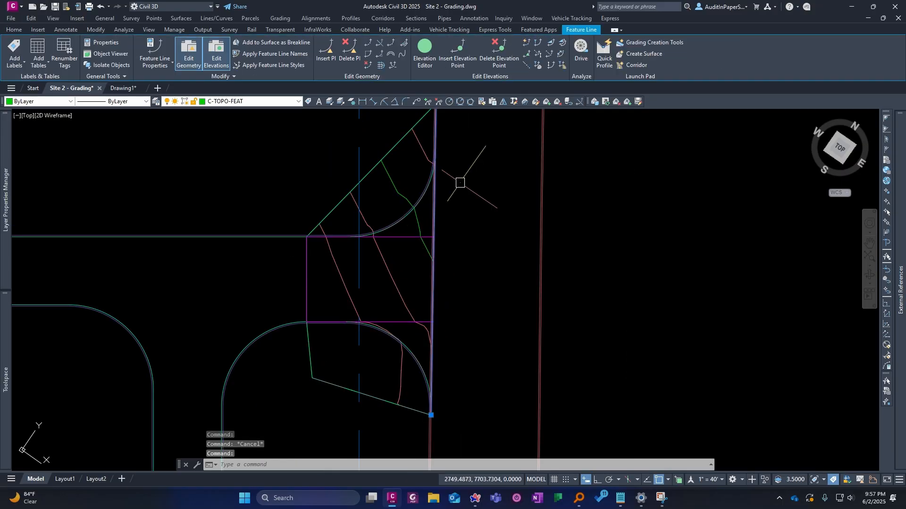
{"action": "scroll", "coordinate": [440, 283], "scroll_direction": "down", "scroll_amount": 4}
{"action": "scroll", "coordinate": [438, 271], "scroll_direction": "up", "scroll_amount": 3}
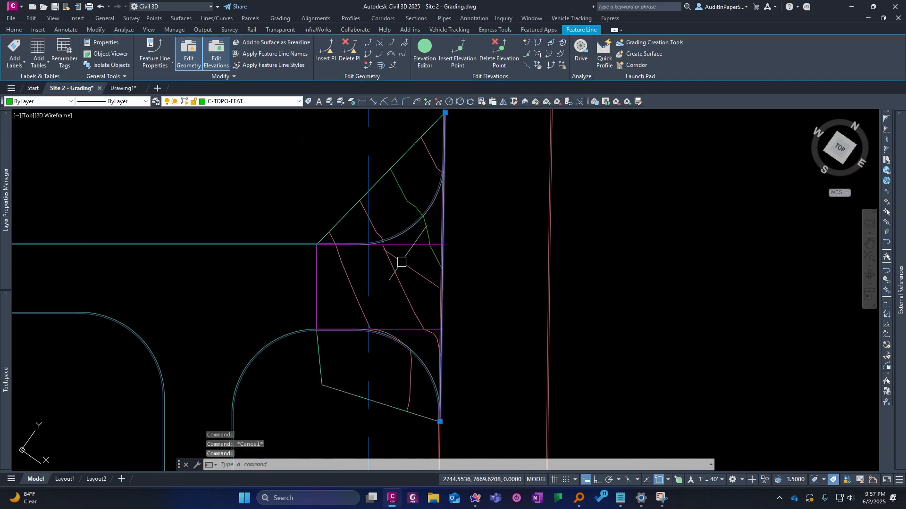
{"action": "key", "text": "Escape"}
{"action": "scroll", "coordinate": [403, 231], "scroll_direction": "up", "scroll_amount": 2}
{"action": "middle_click_drag", "start_coordinate": [382, 334], "coordinate": [367, 271]}
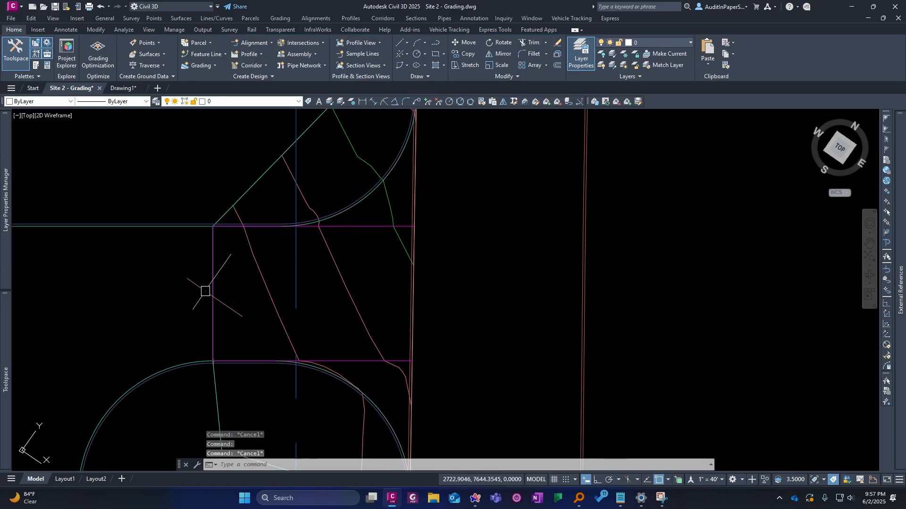
{"action": "left_click", "coordinate": [333, 255]}
{"action": "key", "text": "Escape"}
- Examine how the FG 2 contours bend along the upper and lower curved curb feature lines of the driveway entrance
{"action": "scroll", "coordinate": [378, 202], "scroll_direction": "up", "scroll_amount": 3}
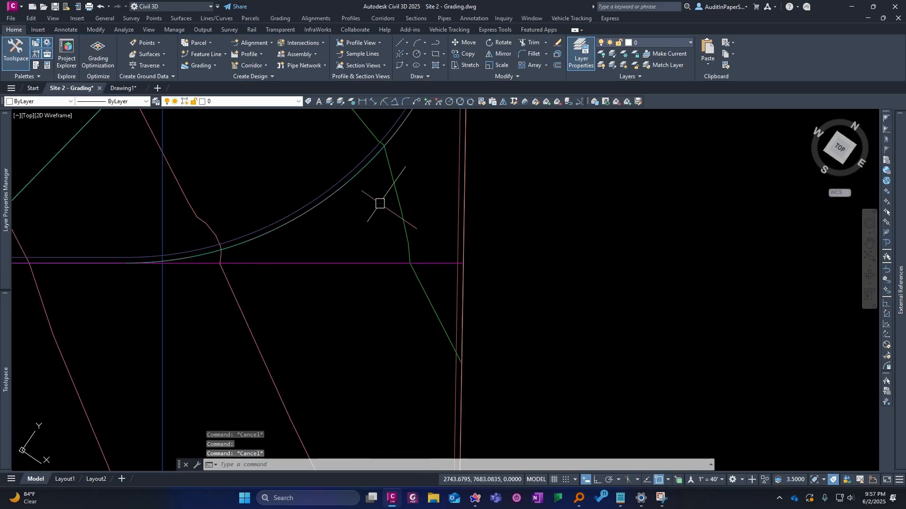
{"action": "left_click", "coordinate": [324, 268]}
{"action": "scroll", "coordinate": [122, 325], "scroll_direction": "up", "scroll_amount": 2}
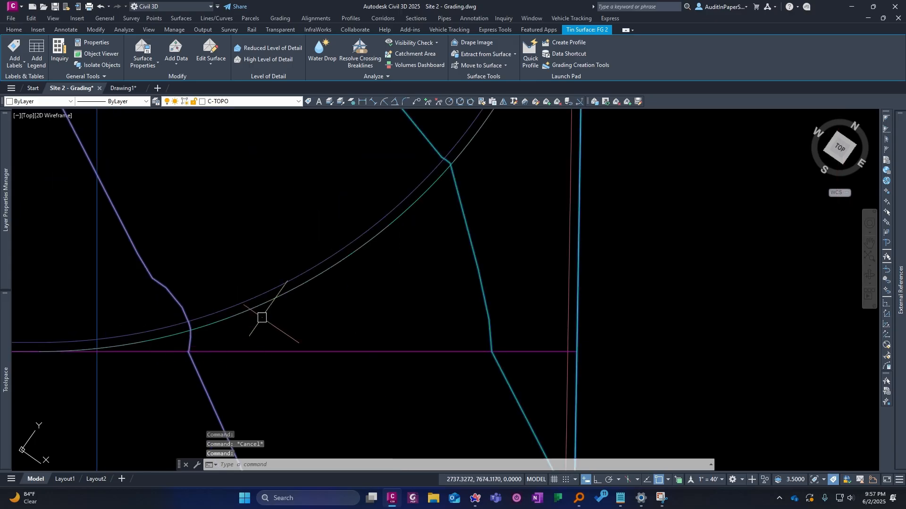
{"action": "scroll", "coordinate": [270, 316], "scroll_direction": "down", "scroll_amount": 2}
{"action": "key", "text": "Escape"}
{"action": "left_click", "coordinate": [305, 289]}
{"action": "scroll", "coordinate": [340, 274], "scroll_direction": "down", "scroll_amount": 4}
{"action": "middle_click_drag", "start_coordinate": [316, 403], "coordinate": [340, 252]}
{"action": "scroll", "coordinate": [323, 284], "scroll_direction": "up", "scroll_amount": 3}
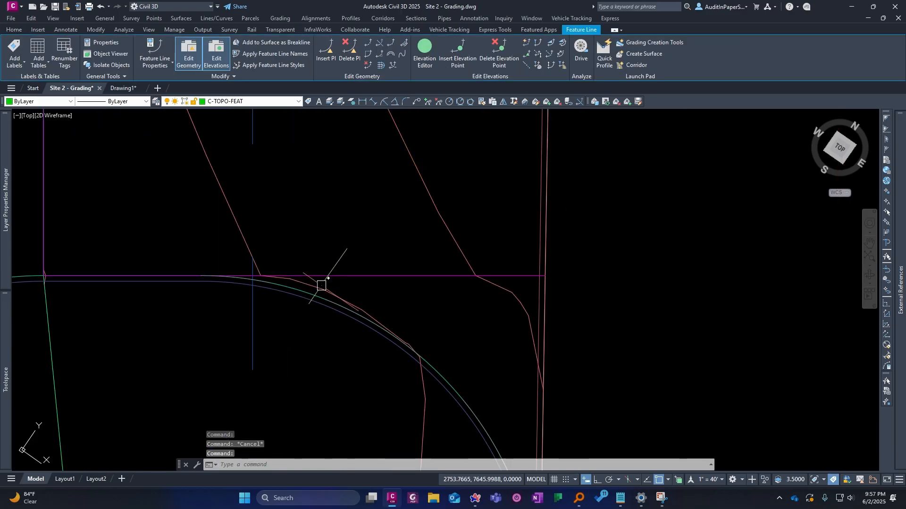
{"action": "key", "text": "Escape"}
{"action": "scroll", "coordinate": [321, 285], "scroll_direction": "up", "scroll_amount": 1}
{"action": "left_click", "coordinate": [293, 285]}
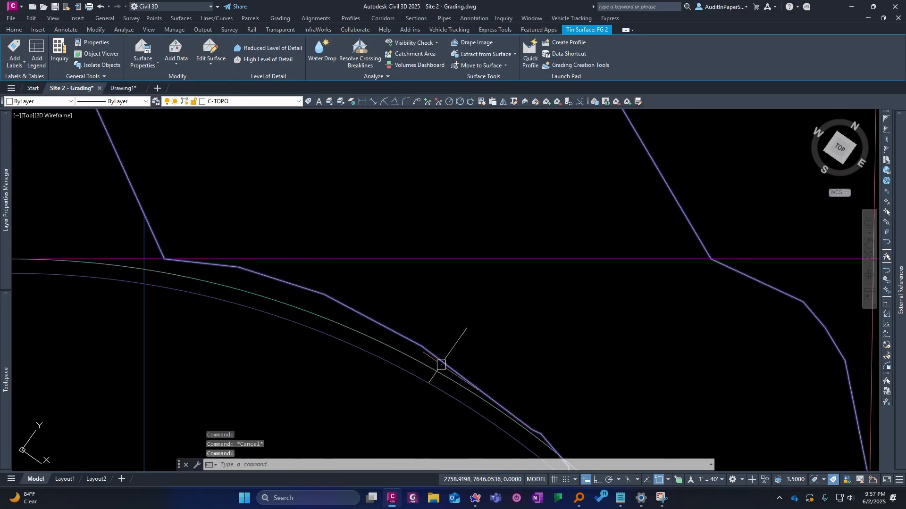
{"action": "left_click", "coordinate": [200, 297]}
{"action": "scroll", "coordinate": [311, 284], "scroll_direction": "up", "scroll_amount": 2}
{"action": "mouse_move", "coordinate": [377, 305]}
{"action": "middle_mouse_down"}
{"action": "mouse_move", "coordinate": [367, 210]}
{"action": "mouse_move", "coordinate": [313, 287]}
{"action": "middle_mouse_up"}
{"action": "key", "text": "Escape"}
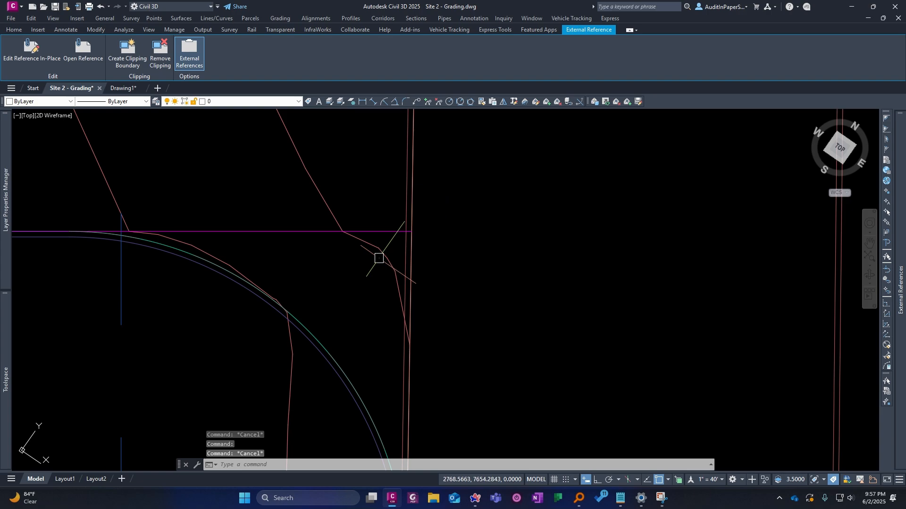
- Change the FG 2 surface style to Contours .1' and .5' (Design)
{"action": "left_click", "coordinate": [379, 252]}
{"action": "scroll", "coordinate": [397, 297], "scroll_direction": "down", "scroll_amount": 2}
{"action": "middle_click_drag", "start_coordinate": [309, 194], "coordinate": [358, 333]}
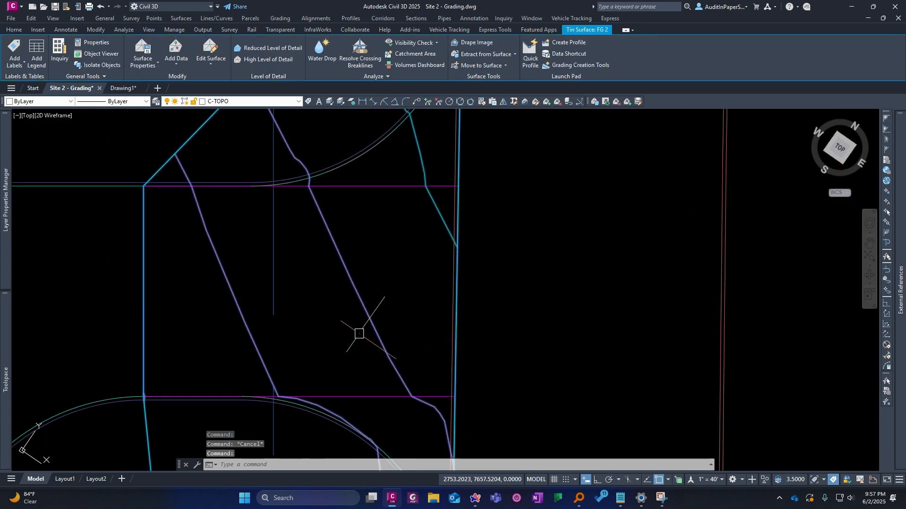
{"action": "scroll", "coordinate": [359, 322], "scroll_direction": "down", "scroll_amount": 2}
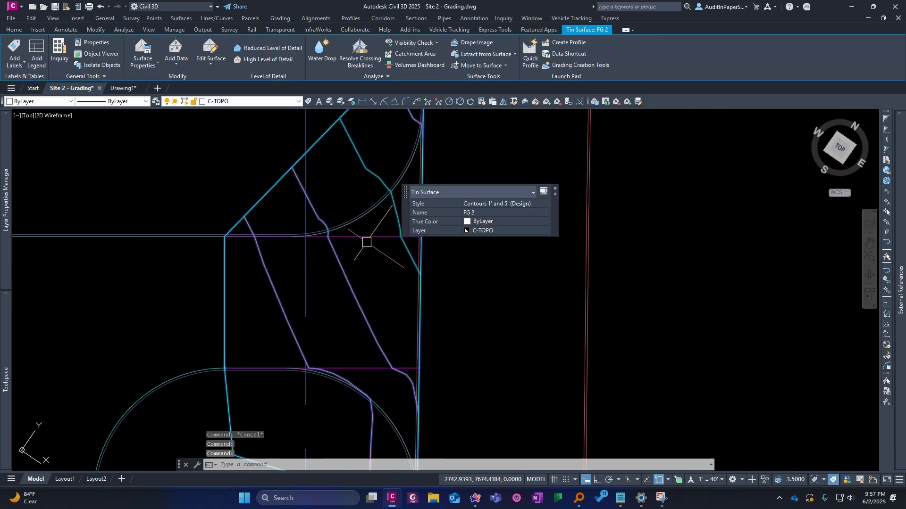
{"action": "left_click", "coordinate": [507, 205]}
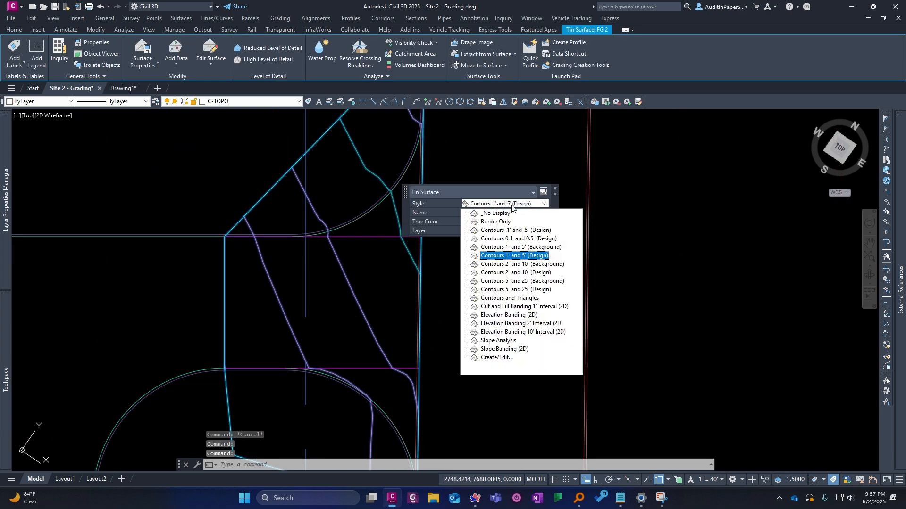
{"action": "left_click", "coordinate": [519, 231]}
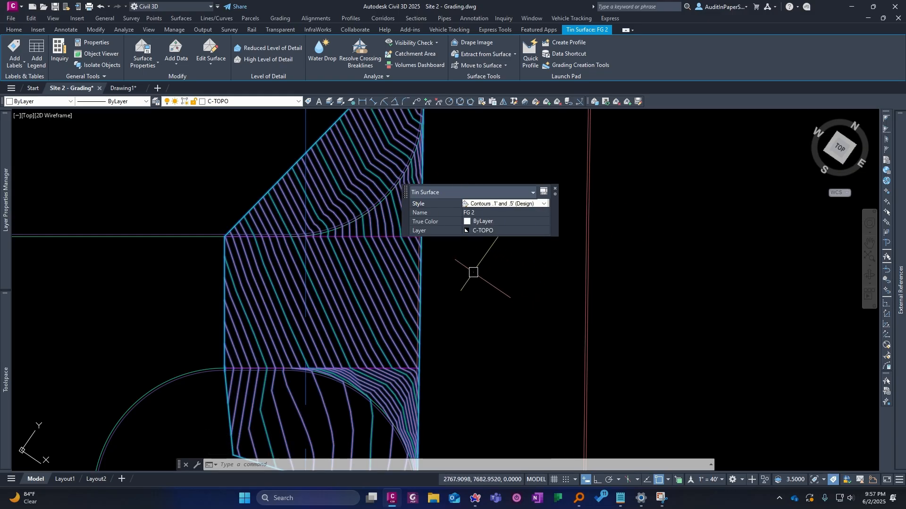
{"action": "scroll", "coordinate": [398, 238], "scroll_direction": "up", "scroll_amount": 3}
{"action": "key", "text": "Escape"}
{"action": "key", "text": "Escape"}
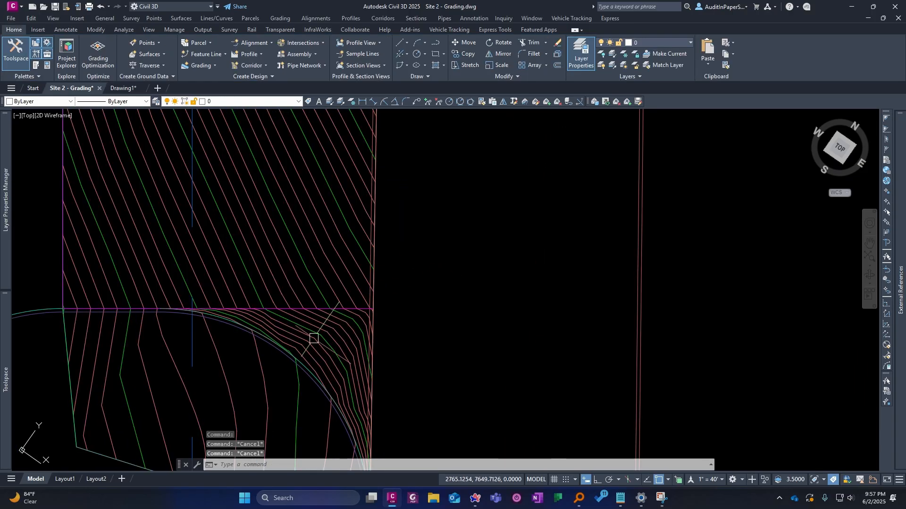
- Examine the FG 2 contours at 0.1' spacing along both curved curb returns and across the driveway
{"action": "left_click", "coordinate": [296, 321]}
{"action": "scroll", "coordinate": [243, 314], "scroll_direction": "up", "scroll_amount": 4}
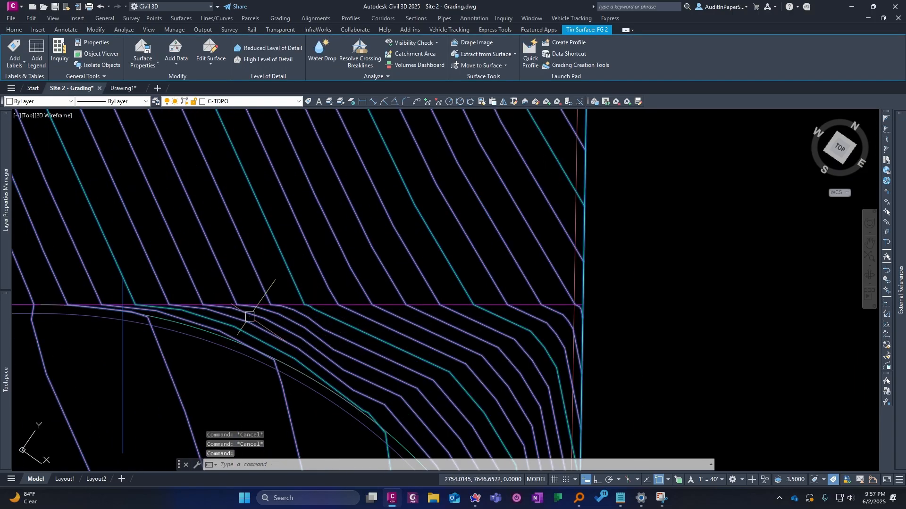
{"action": "scroll", "coordinate": [248, 185], "scroll_direction": "down", "scroll_amount": 2}
{"action": "mouse_move", "coordinate": [368, 337]}
{"action": "middle_mouse_down"}
{"action": "mouse_move", "coordinate": [249, 186]}
{"action": "mouse_move", "coordinate": [324, 323]}
{"action": "middle_mouse_up"}
{"action": "scroll", "coordinate": [285, 229], "scroll_direction": "down", "scroll_amount": 2}
{"action": "middle_click_drag", "start_coordinate": [289, 141], "coordinate": [362, 431]}
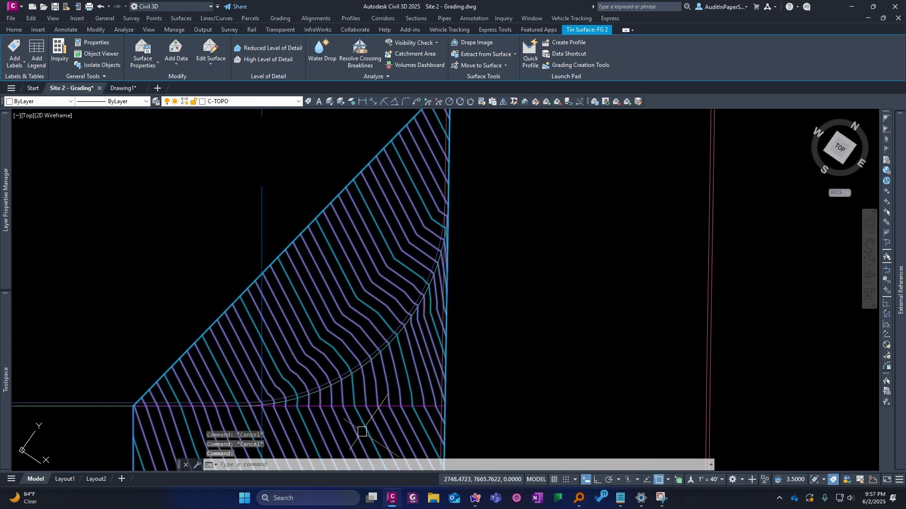
{"action": "middle_click_drag", "start_coordinate": [392, 254], "coordinate": [379, 151]}
{"action": "mouse_move", "coordinate": [382, 289]}
{"action": "middle_mouse_down"}
{"action": "mouse_move", "coordinate": [372, 199]}
{"action": "mouse_move", "coordinate": [351, 271]}
{"action": "middle_mouse_up"}
{"action": "scroll", "coordinate": [372, 201], "scroll_direction": "down", "scroll_amount": 2}
{"action": "key", "text": "Escape"}
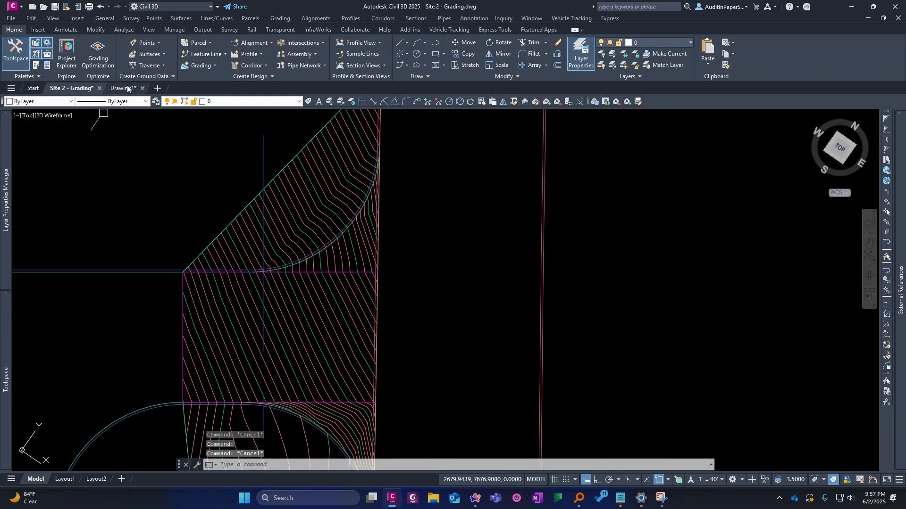
- Switch to the Drawing1 drawing and examine the contours of Surface1 inside and outside the circle
{"action": "left_click", "coordinate": [123, 89]}
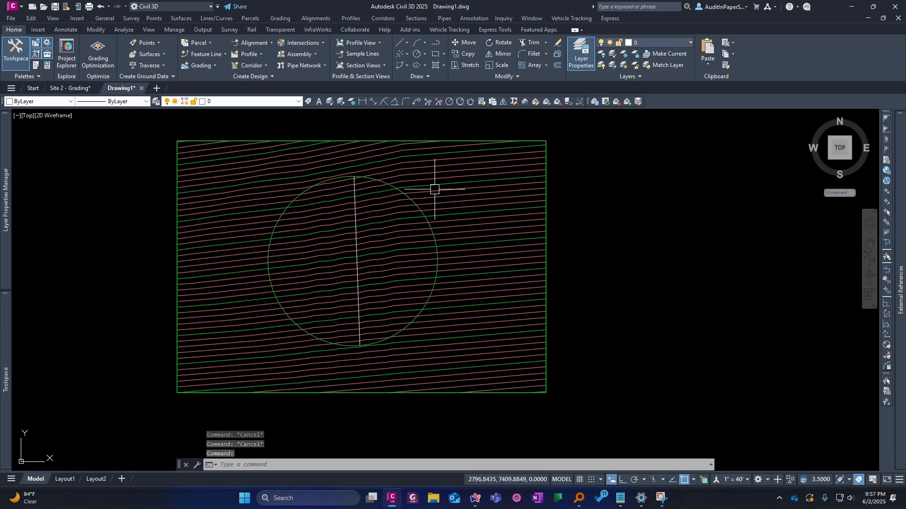
{"action": "left_click", "coordinate": [453, 197]}
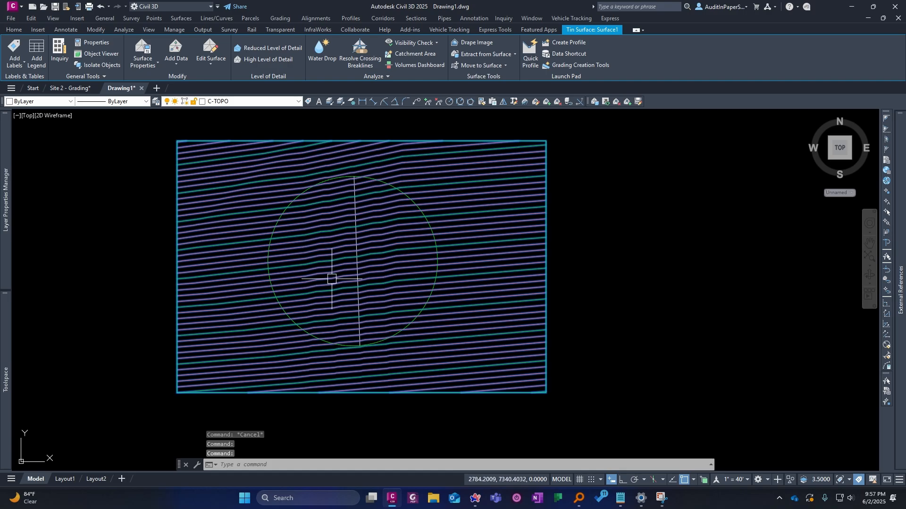
{"action": "scroll", "coordinate": [293, 243], "scroll_direction": "up", "scroll_amount": 2}
{"action": "scroll", "coordinate": [408, 200], "scroll_direction": "down", "scroll_amount": 2}
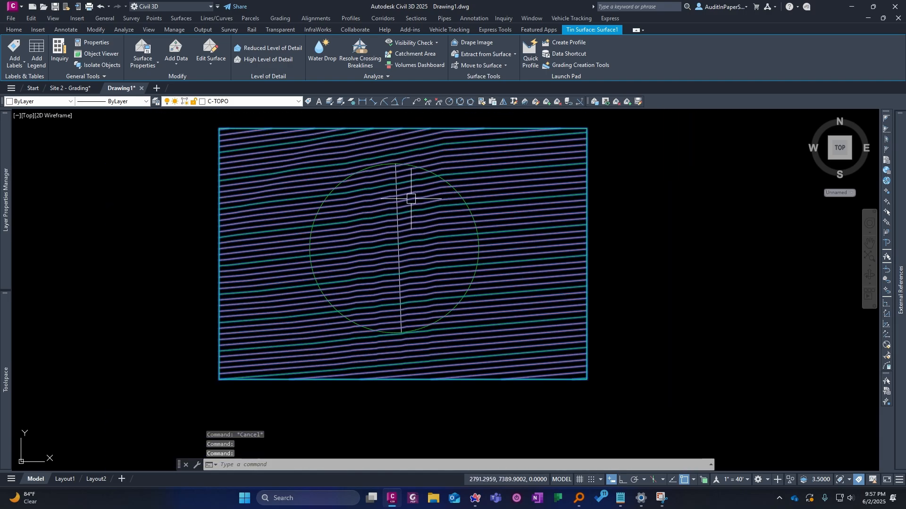
{"action": "scroll", "coordinate": [415, 193], "scroll_direction": "up", "scroll_amount": 2}
{"action": "scroll", "coordinate": [391, 190], "scroll_direction": "down", "scroll_amount": 2}
{"action": "key", "text": "Escape"}
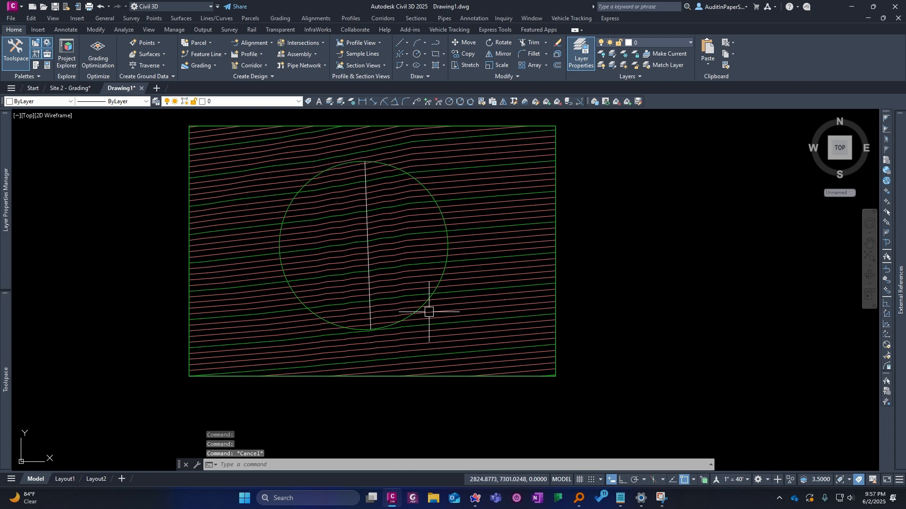
{"action": "left_click", "coordinate": [432, 195]}
{"action": "key", "text": "Escape"}
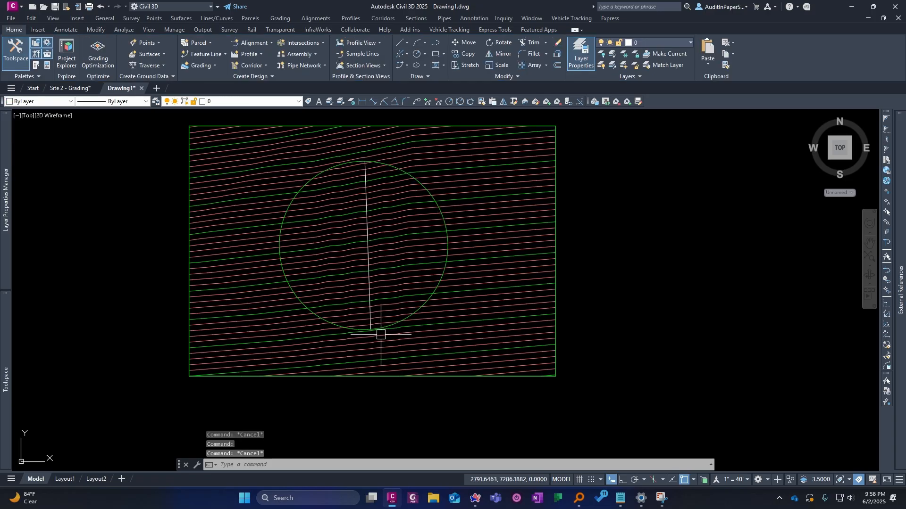
- Examine closely how the Surface1 contours cross the circular feature lines at their southern and eastern parts
{"action": "scroll", "coordinate": [339, 348], "scroll_direction": "up", "scroll_amount": 4}
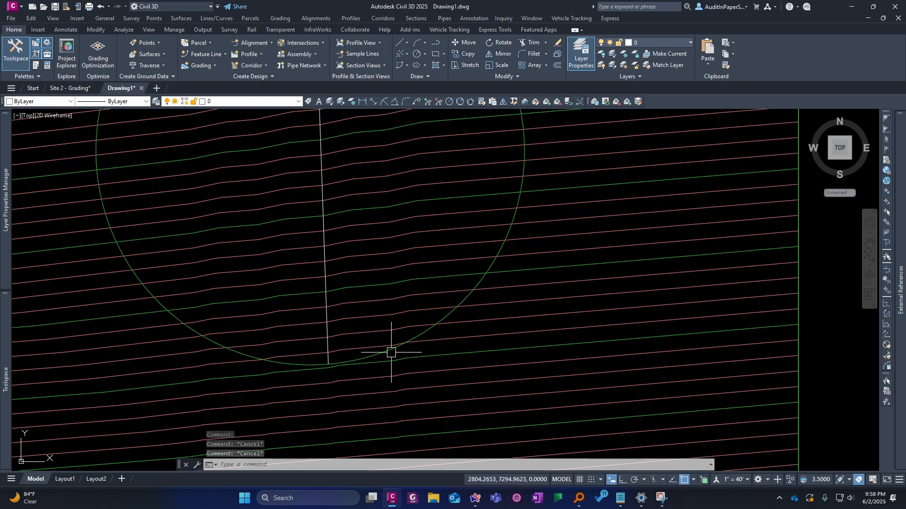
{"action": "scroll", "coordinate": [363, 366], "scroll_direction": "down", "scroll_amount": 2}
{"action": "left_click", "coordinate": [213, 383]}
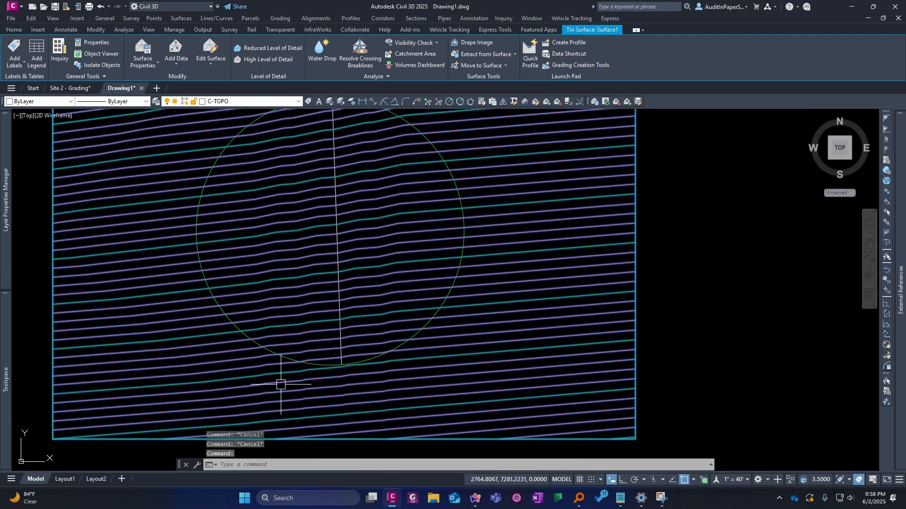
{"action": "key", "text": "Escape"}
{"action": "scroll", "coordinate": [372, 358], "scroll_direction": "up", "scroll_amount": 2}
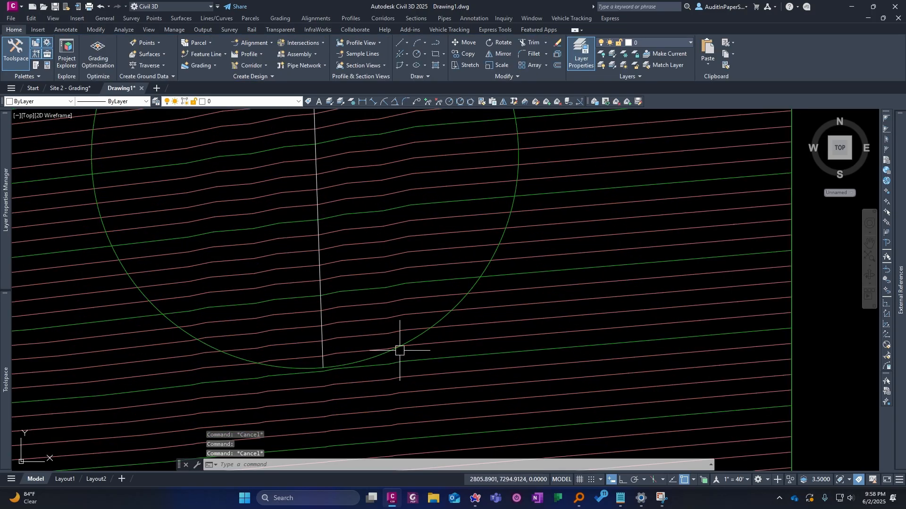
{"action": "middle_click_drag", "start_coordinate": [492, 264], "coordinate": [406, 347]}
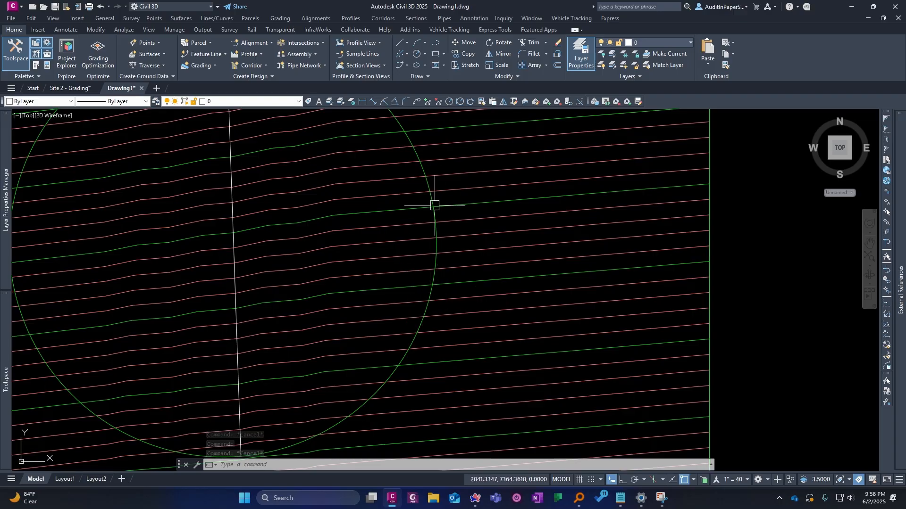
{"action": "scroll", "coordinate": [433, 214], "scroll_direction": "down", "scroll_amount": 2}
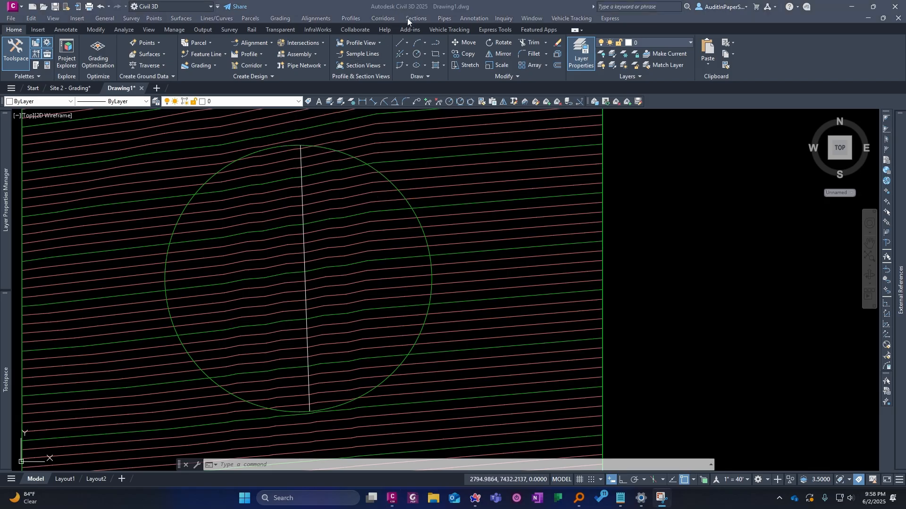
{"action": "left_click", "coordinate": [494, 215]}
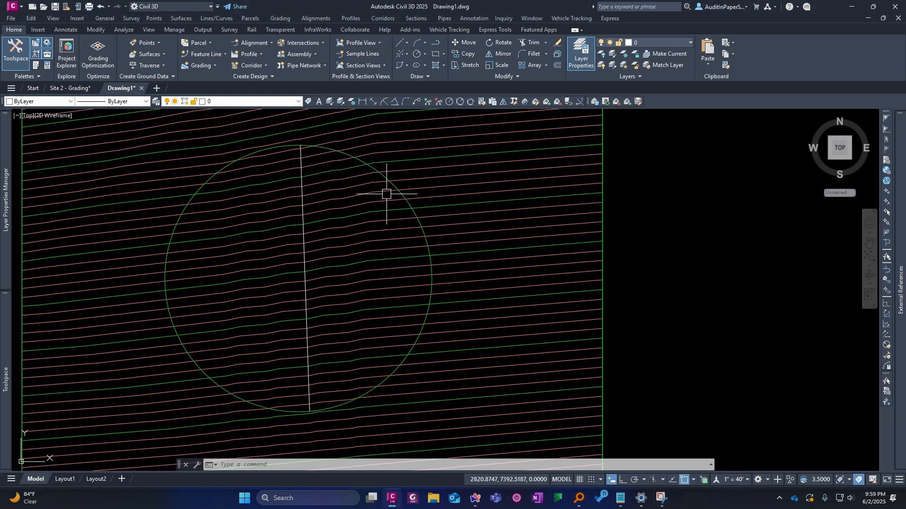
- Open the circle's eastern half feature line in Project Explorer and inspect its elevation profile
{"action": "scroll", "coordinate": [355, 154], "scroll_direction": "up", "scroll_amount": 2}
{"action": "left_click", "coordinate": [349, 153]}
{"action": "scroll", "coordinate": [350, 154], "scroll_direction": "down", "scroll_amount": 2}
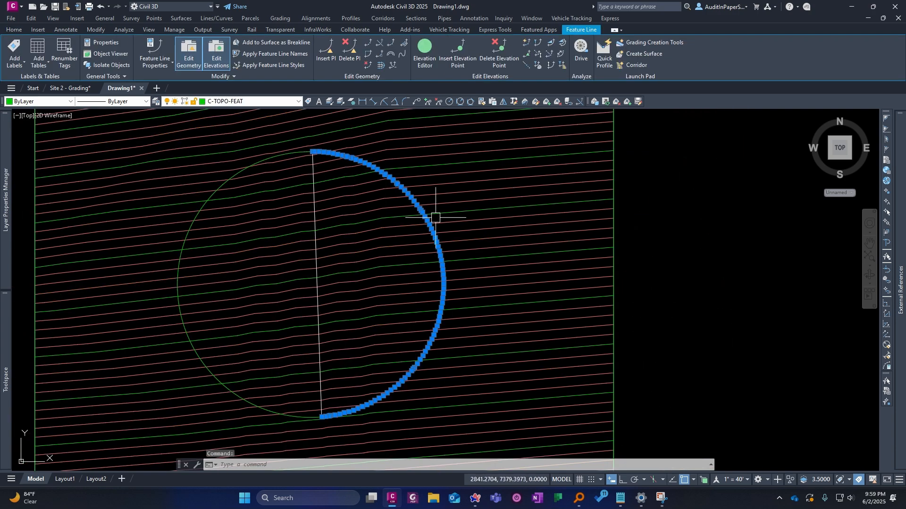
{"action": "right_click", "coordinate": [413, 157]}
{"action": "left_click", "coordinate": [467, 256]}
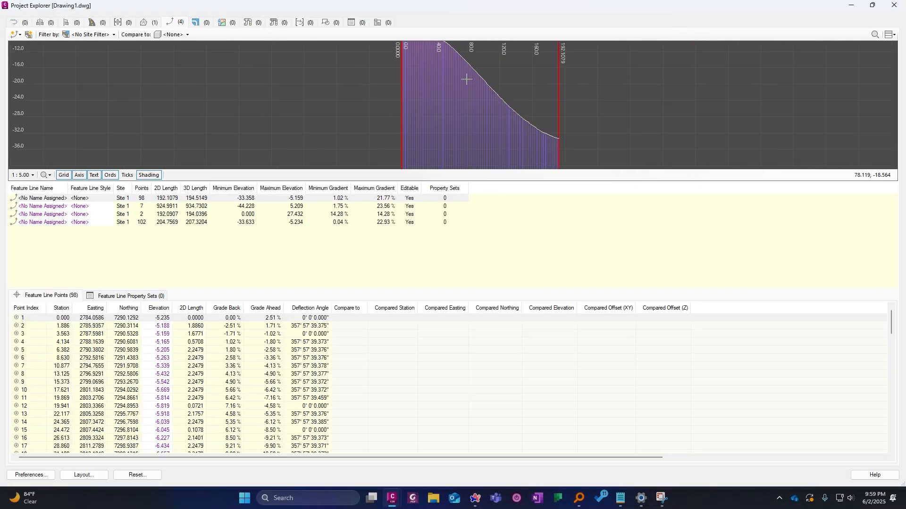
{"action": "middle_click_drag", "start_coordinate": [464, 85], "coordinate": [449, 132]}
{"action": "scroll", "coordinate": [448, 130], "scroll_direction": "down", "scroll_amount": 1}
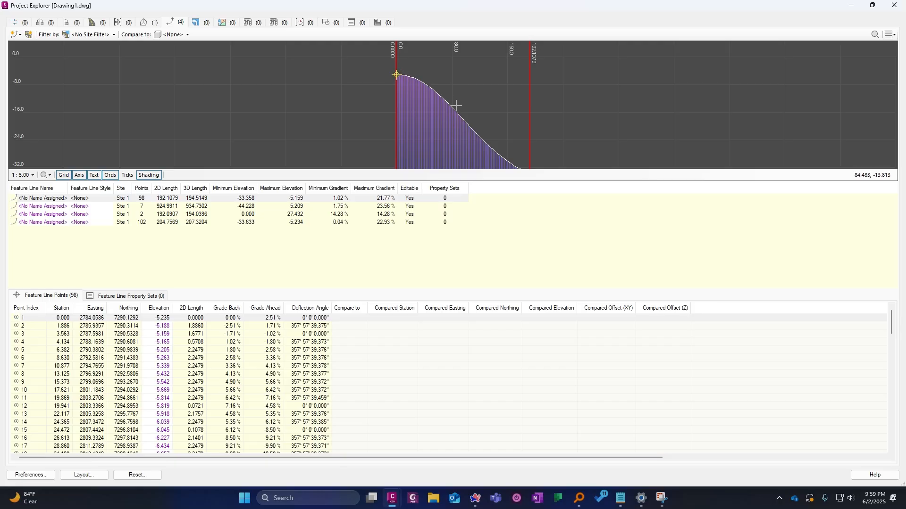
{"action": "middle_click_drag", "start_coordinate": [430, 95], "coordinate": [370, 71]}
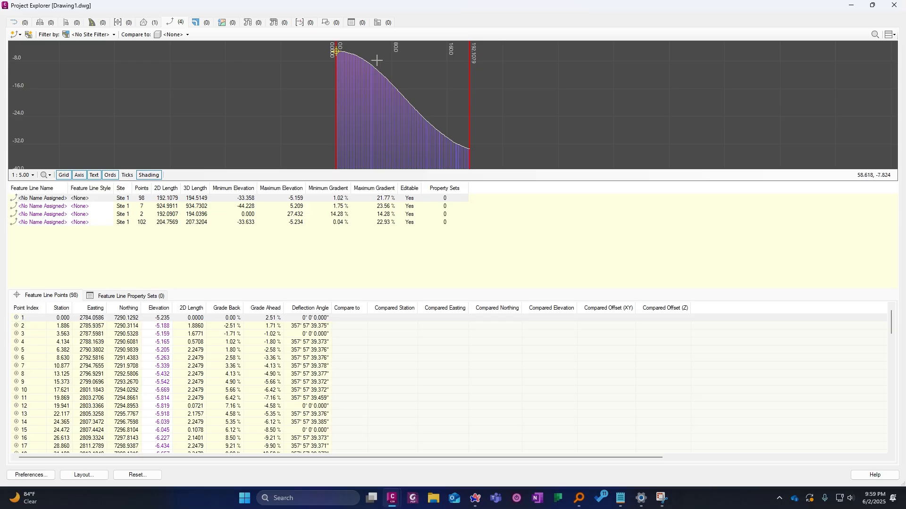
- Review the grades and elevations of all the feature line's points, then close Project Explorer
{"action": "scroll", "coordinate": [302, 361], "scroll_direction": "down", "scroll_amount": 20}
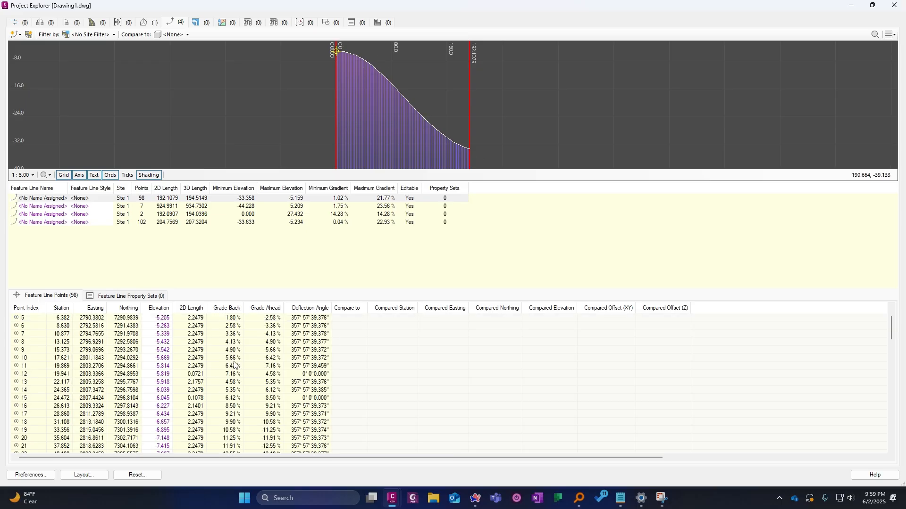
{"action": "scroll", "coordinate": [245, 366], "scroll_direction": "down", "scroll_amount": 3}
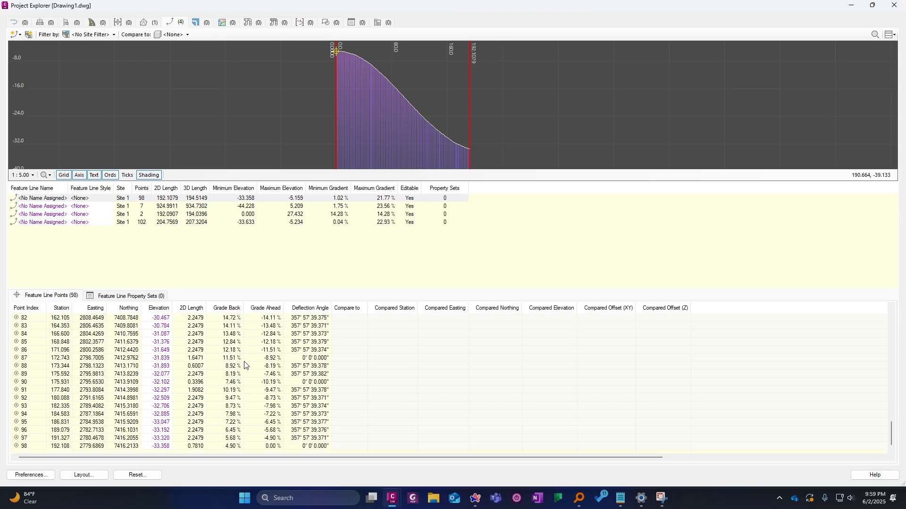
{"action": "left_click", "coordinate": [895, 7]}
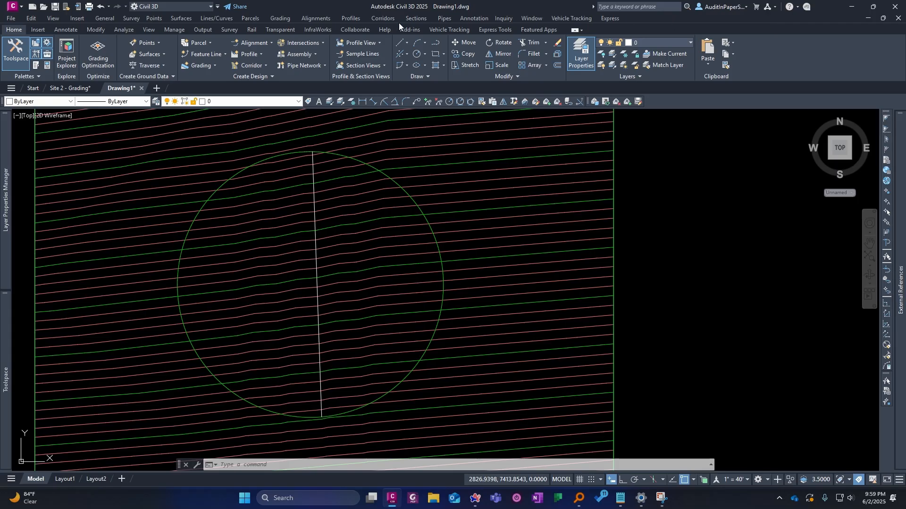
{"action": "scroll", "coordinate": [453, 212], "scroll_direction": "down", "scroll_amount": 2}
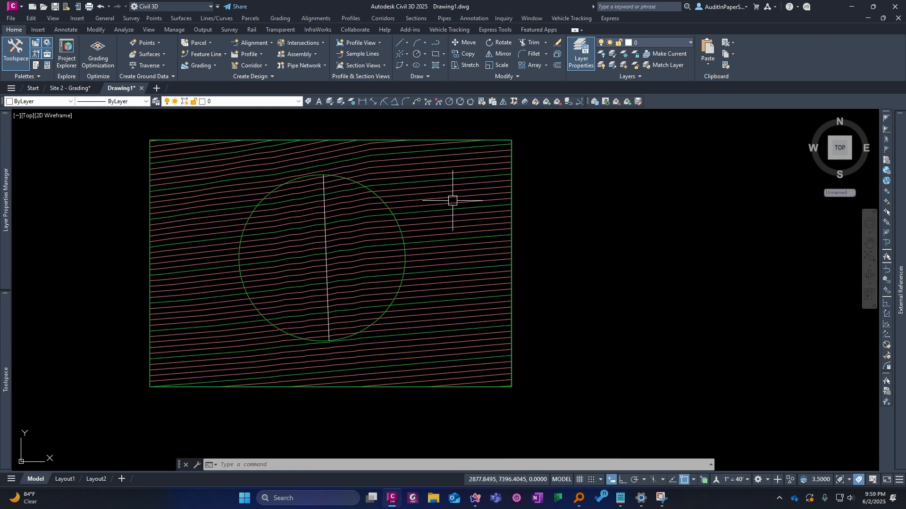
- Examine the surface contours around the circle, especially where they cross its northern and southern parts
{"action": "left_click", "coordinate": [454, 206]}
{"action": "key", "text": "Escape"}
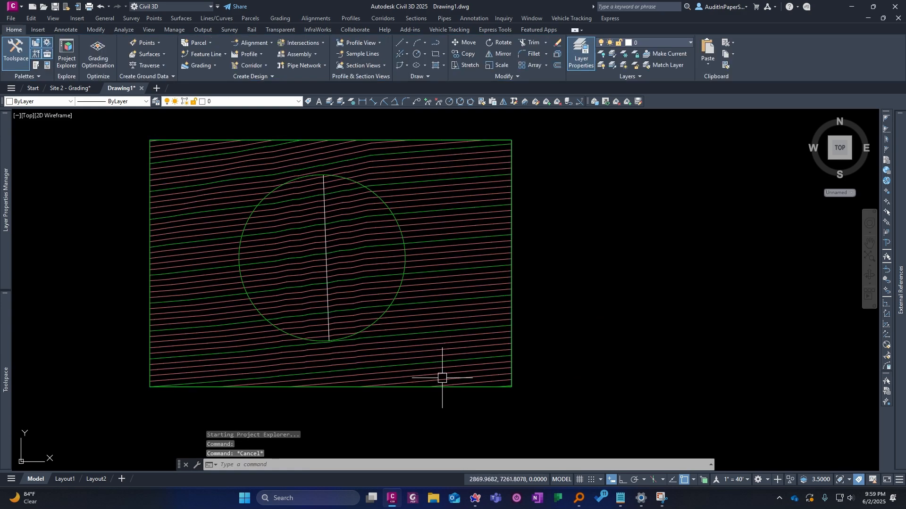
{"action": "left_click", "coordinate": [441, 378]}
{"action": "key", "text": "Escape"}
{"action": "scroll", "coordinate": [311, 169], "scroll_direction": "up", "scroll_amount": 3}
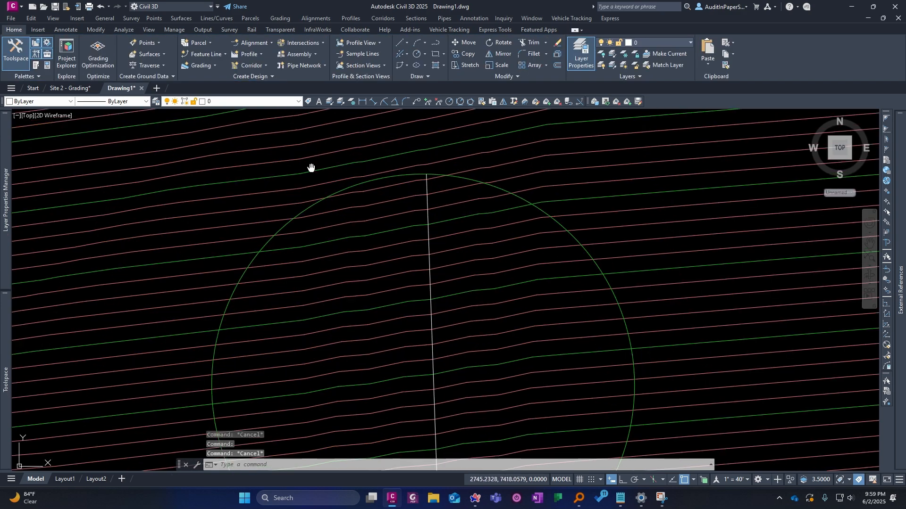
{"action": "scroll", "coordinate": [249, 196], "scroll_direction": "down", "scroll_amount": 3}
{"action": "left_click", "coordinate": [307, 256]}
{"action": "key", "text": "Escape"}
{"action": "middle_click_drag", "start_coordinate": [384, 352], "coordinate": [403, 300]}
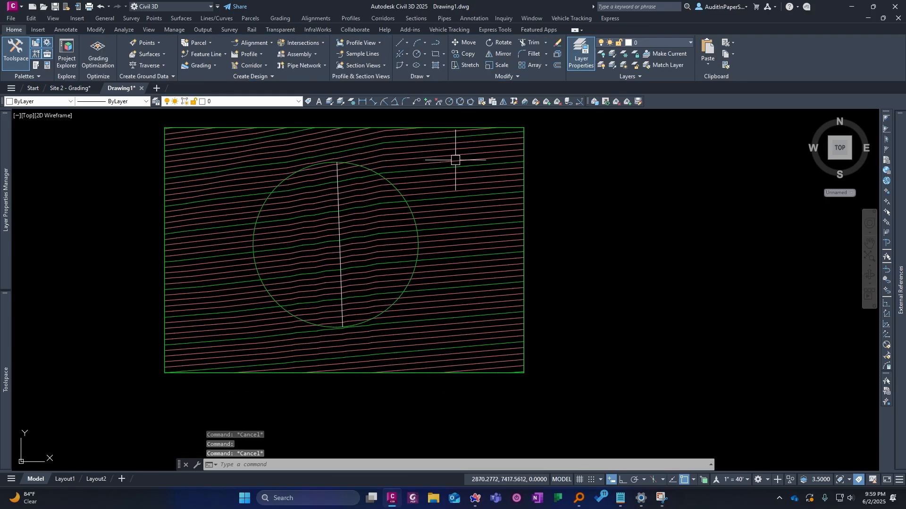
- Highlight the feature line forming the circle's eastern half and examine how closely its elevation points are spaced
{"action": "key", "text": "Escape"}
{"action": "scroll", "coordinate": [390, 186], "scroll_direction": "up", "scroll_amount": 2}
{"action": "left_click", "coordinate": [323, 150]}
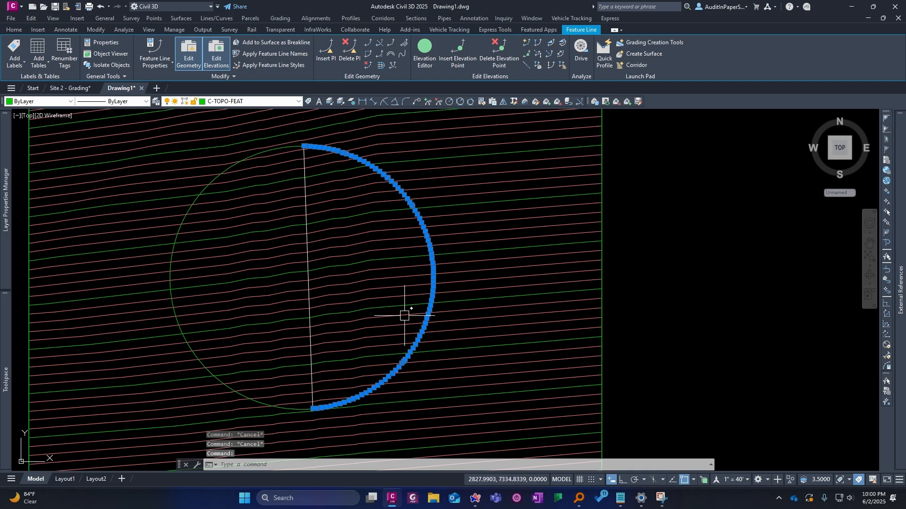
{"action": "key", "text": "Escape"}
{"action": "left_click", "coordinate": [344, 156]}
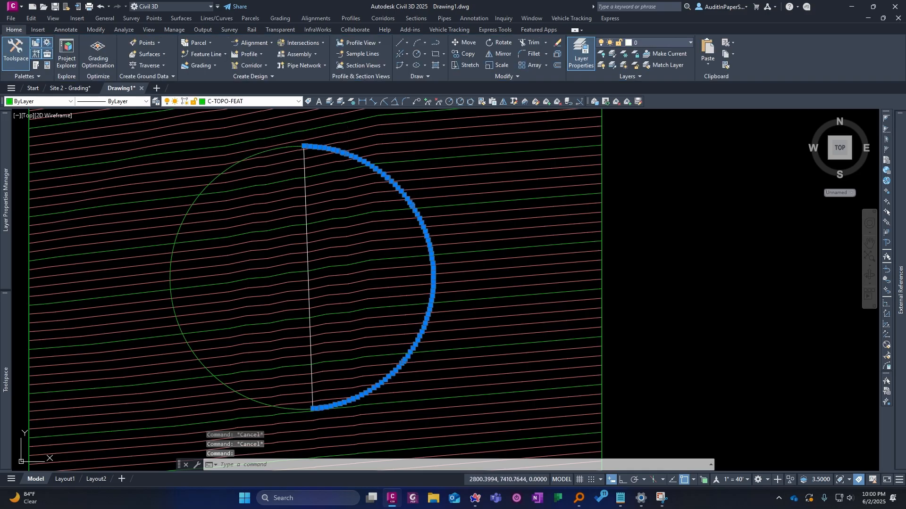
{"action": "right_click", "coordinate": [408, 207]}
{"action": "key", "text": "Escape"}
{"action": "key", "text": "Escape"}
{"action": "key", "text": "Escape"}
- Move the separate half-circle feature line about 505 units west onto the surface, just east of the full circle
{"action": "scroll", "coordinate": [459, 283], "scroll_direction": "down", "scroll_amount": 6}
{"action": "middle_click_drag", "start_coordinate": [467, 253], "coordinate": [355, 212]}
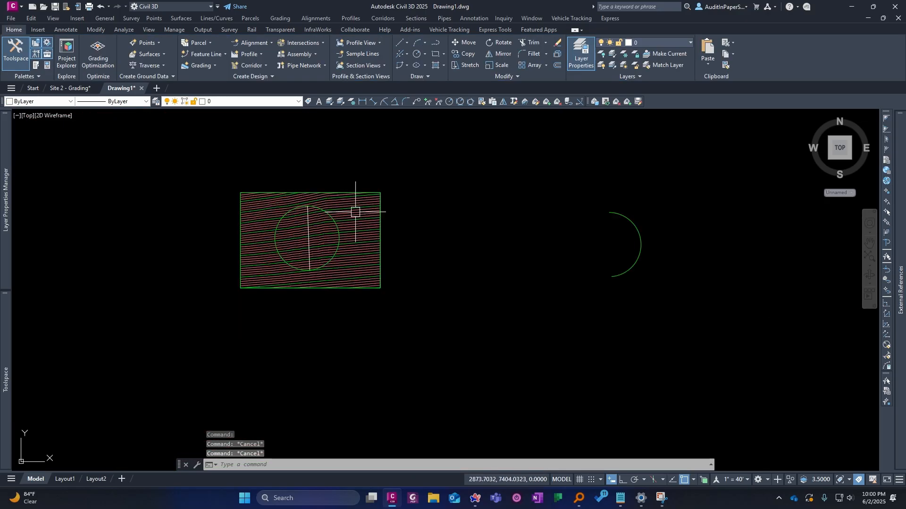
{"action": "scroll", "coordinate": [636, 228], "scroll_direction": "up", "scroll_amount": 2}
{"action": "left_click", "coordinate": [638, 228]}
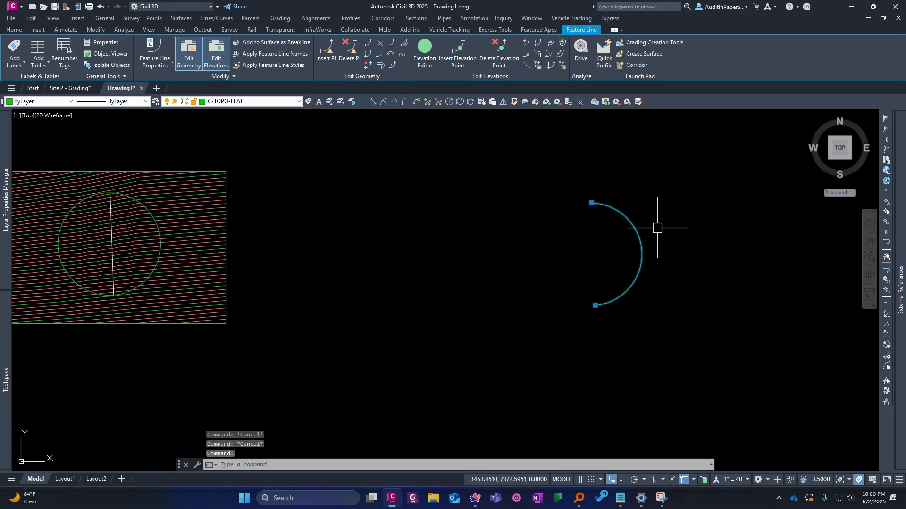
{"action": "type", "text": "M"}
{"action": "key", "text": "Return"}
{"action": "left_click", "coordinate": [607, 236]}
{"action": "scroll", "coordinate": [184, 231], "scroll_direction": "up", "scroll_amount": 2}
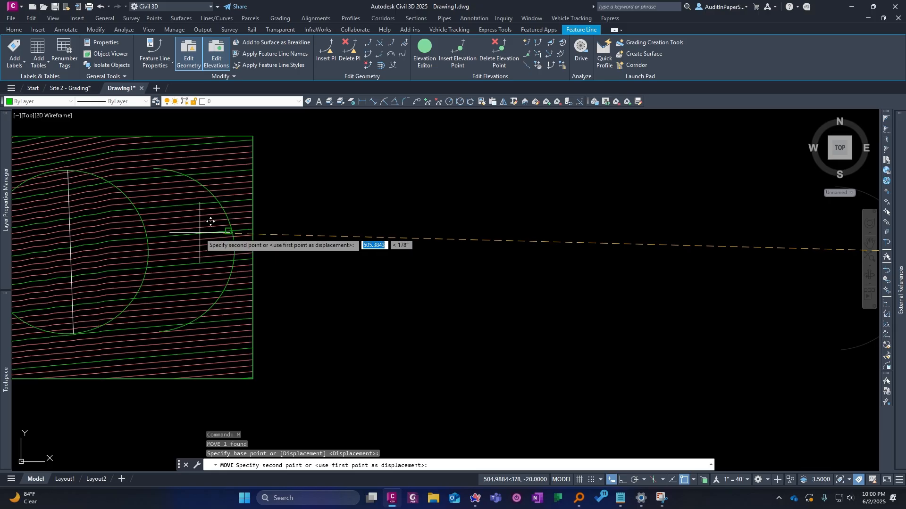
{"action": "key", "text": "Escape"}
- Set the moved half-circle feature line's elevations from Surface1 without inserting intermediate grade break points
{"action": "scroll", "coordinate": [338, 237], "scroll_direction": "up", "scroll_amount": 2}
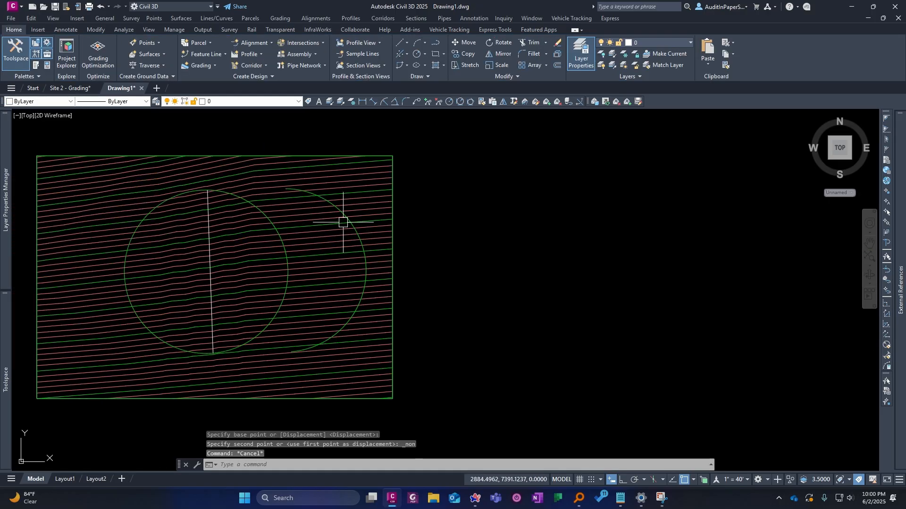
{"action": "scroll", "coordinate": [332, 188], "scroll_direction": "up", "scroll_amount": 2}
{"action": "left_click", "coordinate": [321, 191]}
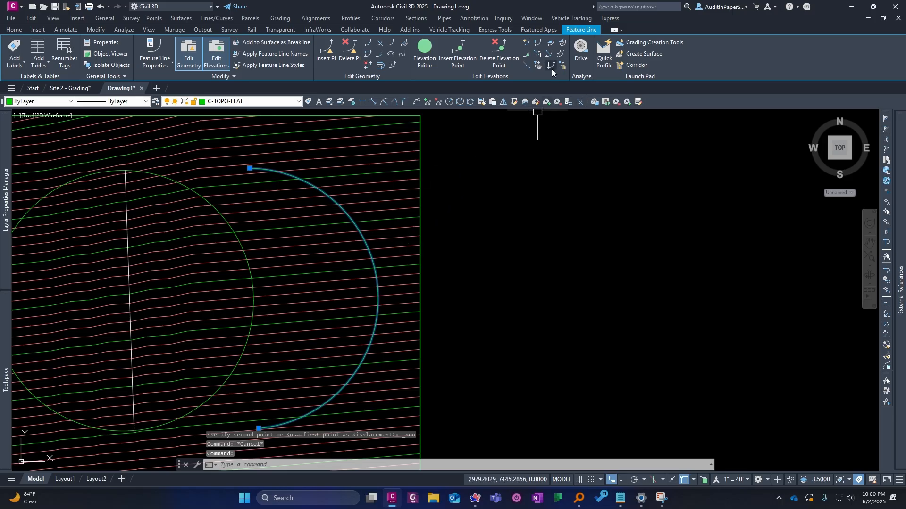
{"action": "left_click", "coordinate": [539, 67]}
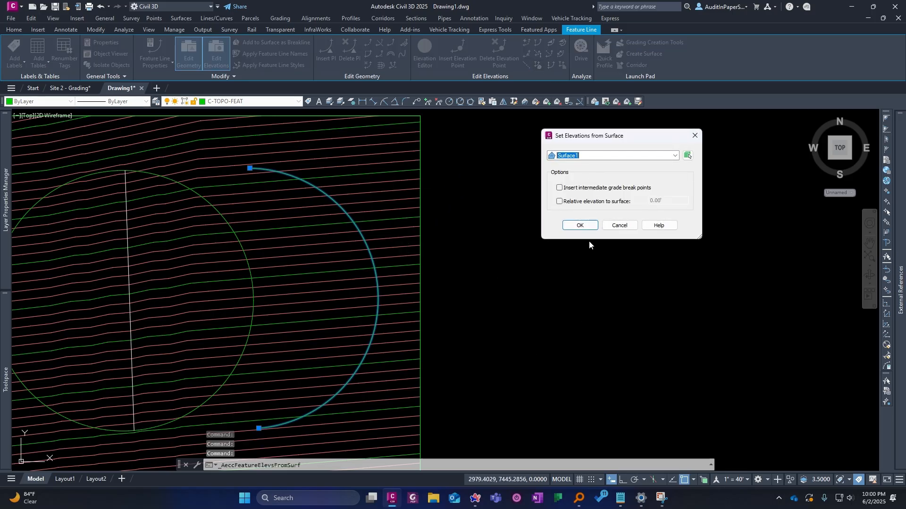
{"action": "left_click", "coordinate": [580, 226]}
{"action": "scroll", "coordinate": [351, 221], "scroll_direction": "up", "scroll_amount": 2}
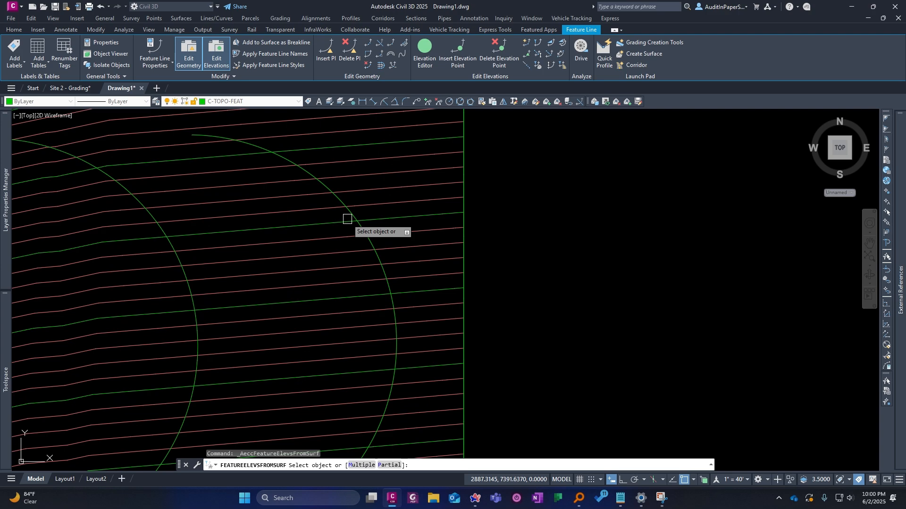
{"action": "left_click", "coordinate": [348, 219]}
{"action": "scroll", "coordinate": [481, 199], "scroll_direction": "down", "scroll_amount": 2}
{"action": "key", "text": "Return"}
{"action": "left_click", "coordinate": [397, 208]}
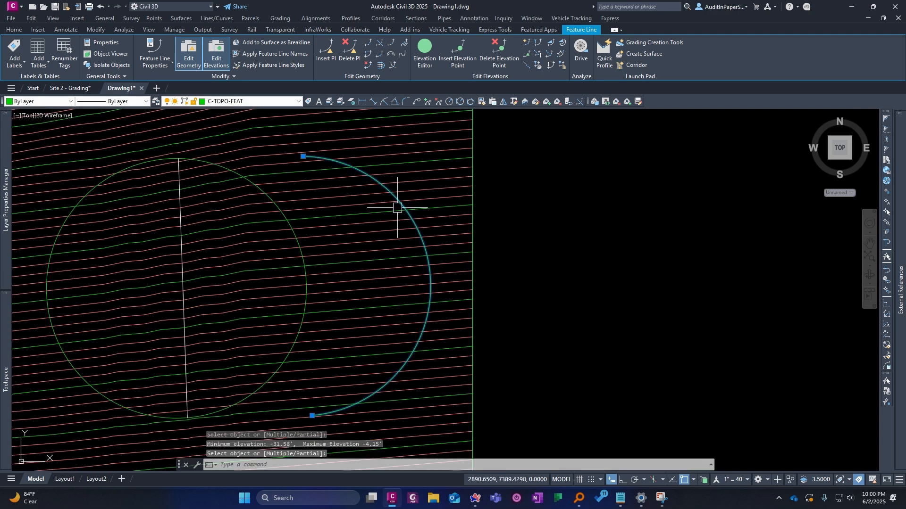
{"action": "right_click", "coordinate": [400, 208]}
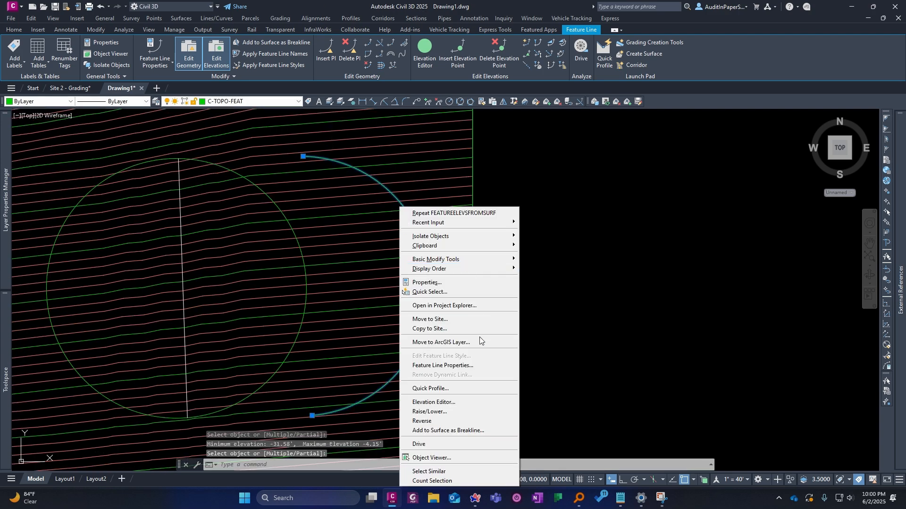
{"action": "key", "text": "Escape"}
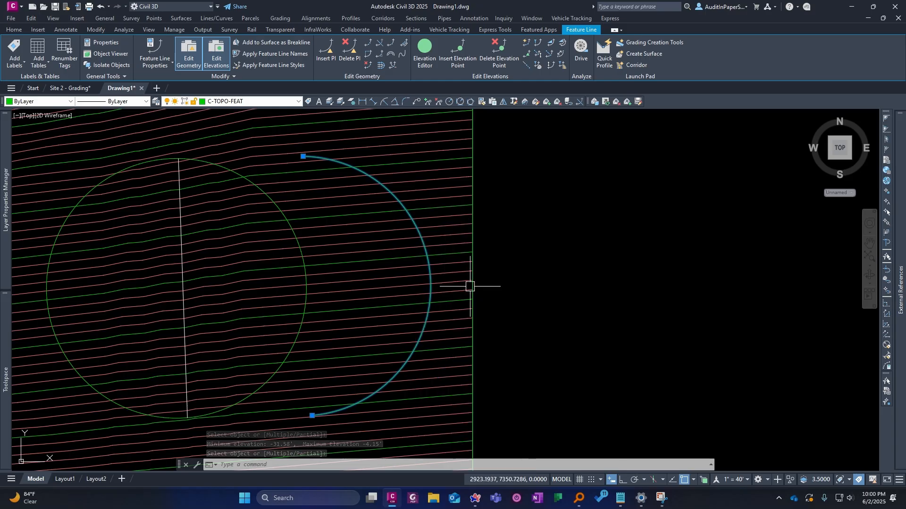
- Check elevations and grades along the half-circle and circle feature lines with Quick Elevation Edit
{"action": "scroll", "coordinate": [394, 188], "scroll_direction": "down", "scroll_amount": 2}
{"action": "type", "text": "QE"}
{"action": "key", "text": "Return"}
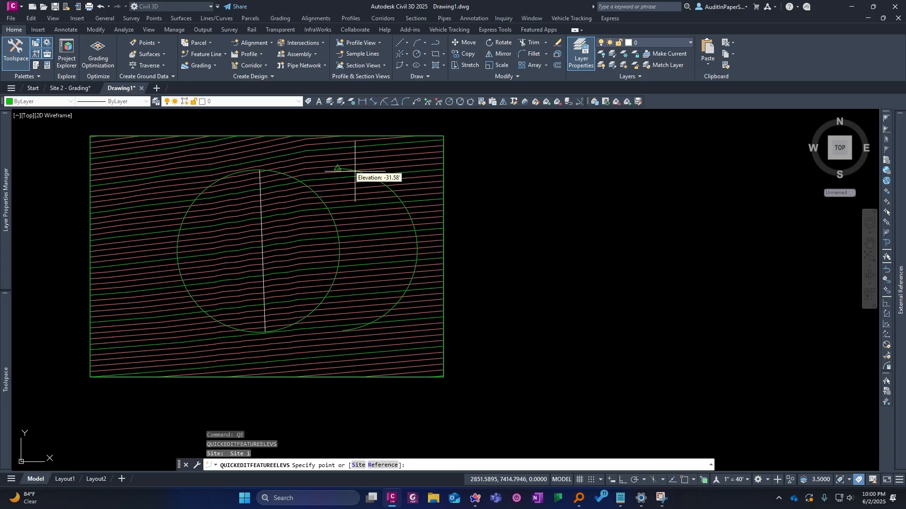
{"action": "key", "text": "Escape"}
{"action": "type", "text": "qe"}
{"action": "key", "text": "Return"}
{"action": "scroll", "coordinate": [274, 171], "scroll_direction": "up", "scroll_amount": 2}
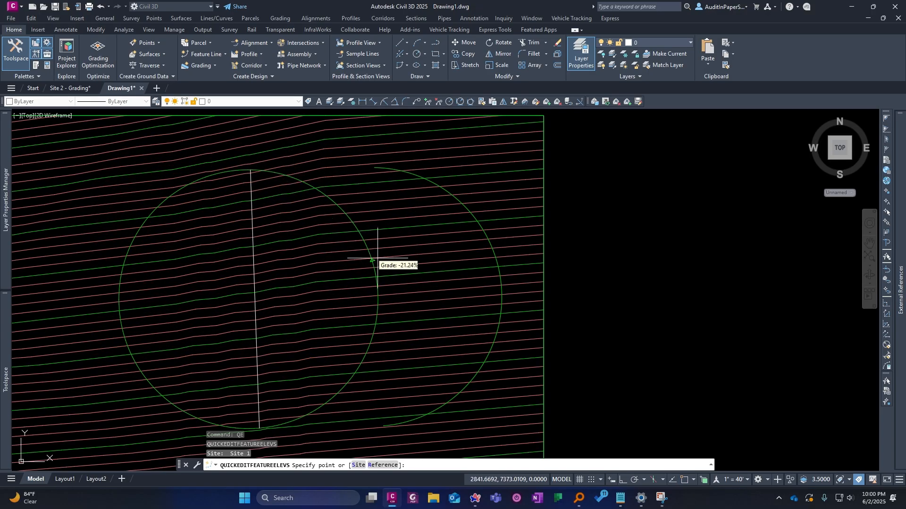
{"action": "scroll", "coordinate": [495, 262], "scroll_direction": "down", "scroll_amount": 2}
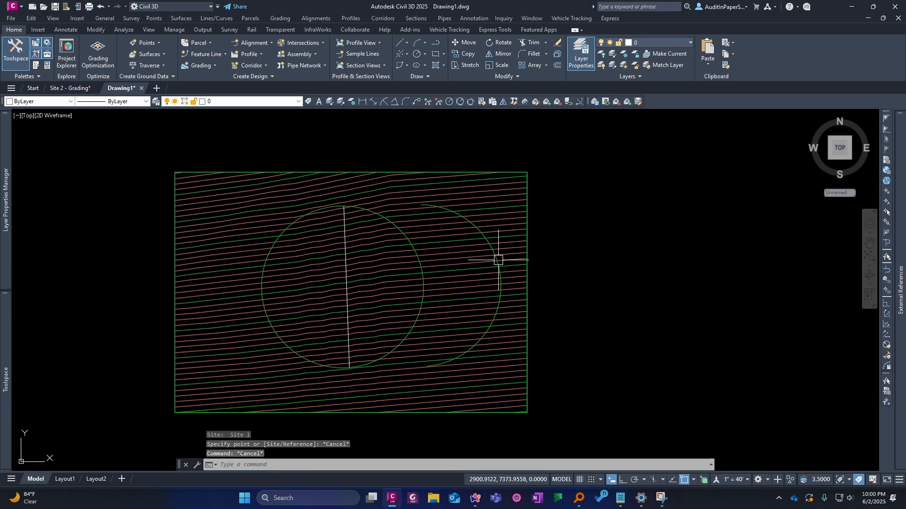
{"action": "key", "text": "Escape"}
{"action": "key", "text": "Escape"}
{"action": "scroll", "coordinate": [443, 255], "scroll_direction": "up", "scroll_amount": 3}
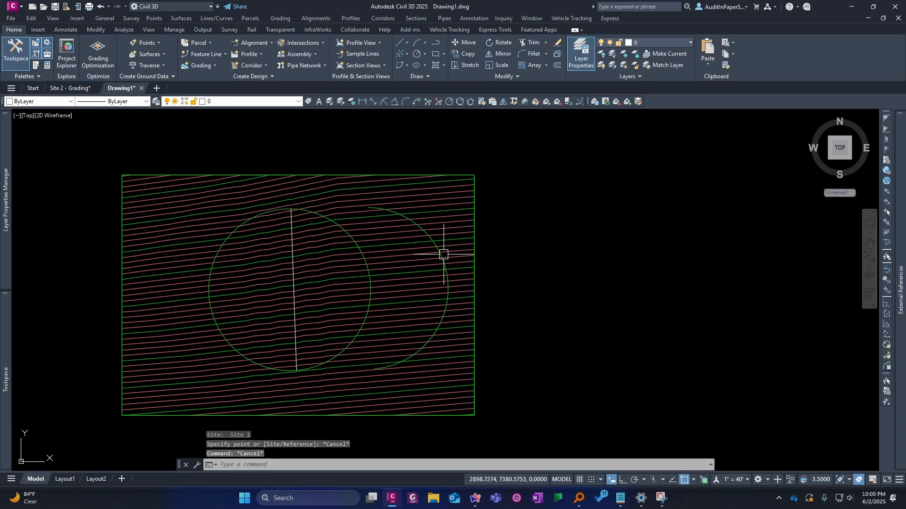
- Insert elevation points along the moved half-circle feature line at an increment of 5
{"action": "left_click", "coordinate": [439, 255]}
{"action": "scroll", "coordinate": [439, 253], "scroll_direction": "down", "scroll_amount": 2}
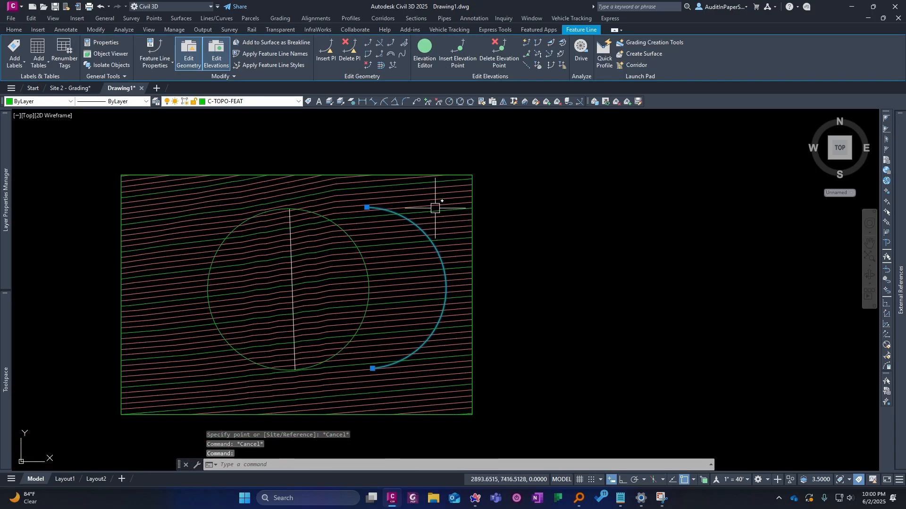
{"action": "left_click", "coordinate": [458, 52]}
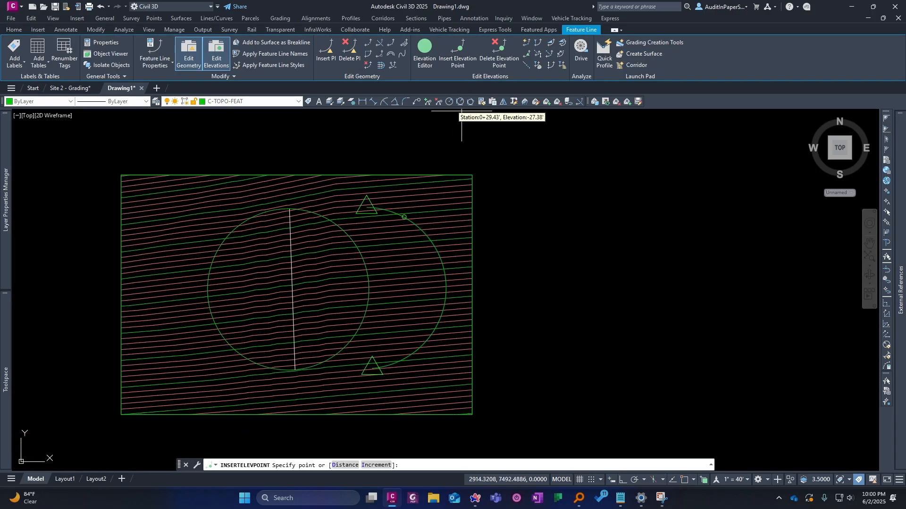
{"action": "type", "text": "i"}
{"action": "key", "text": "Return"}
{"action": "type", "text": "5"}
{"action": "key", "text": "Return"}
{"action": "key", "text": "Return"}
- Open the half-circle feature line in Project Explorer and compare it to Surface1
{"action": "right_click", "coordinate": [467, 239]}
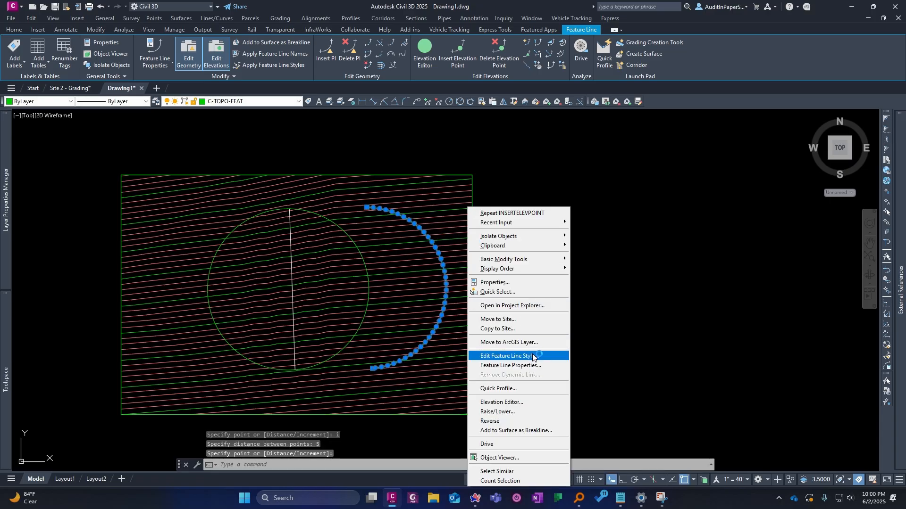
{"action": "left_click", "coordinate": [546, 307]}
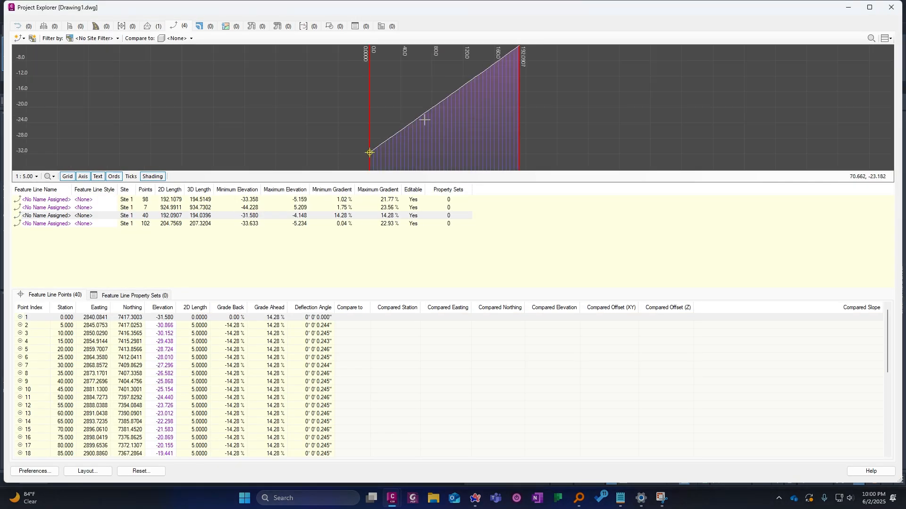
{"action": "left_click", "coordinate": [179, 38]}
{"action": "mouse_move", "coordinate": [188, 75]}
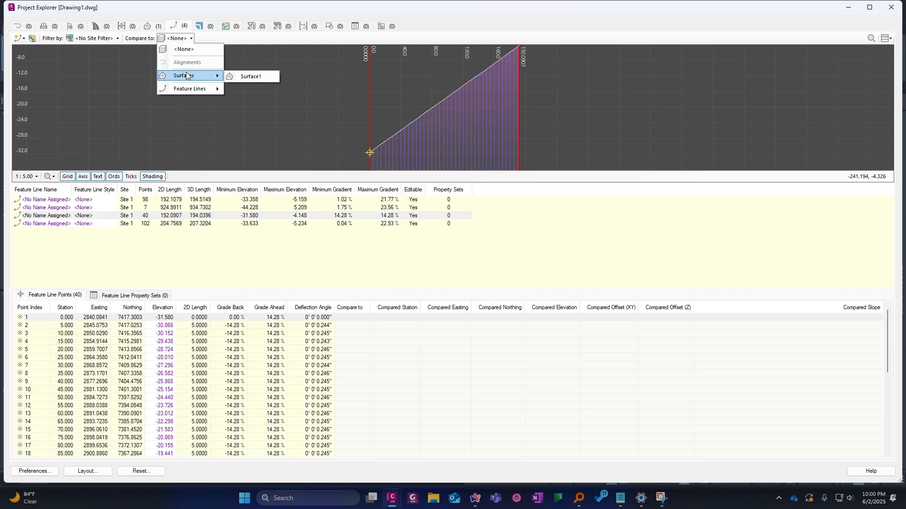
{"action": "left_click", "coordinate": [255, 78]}
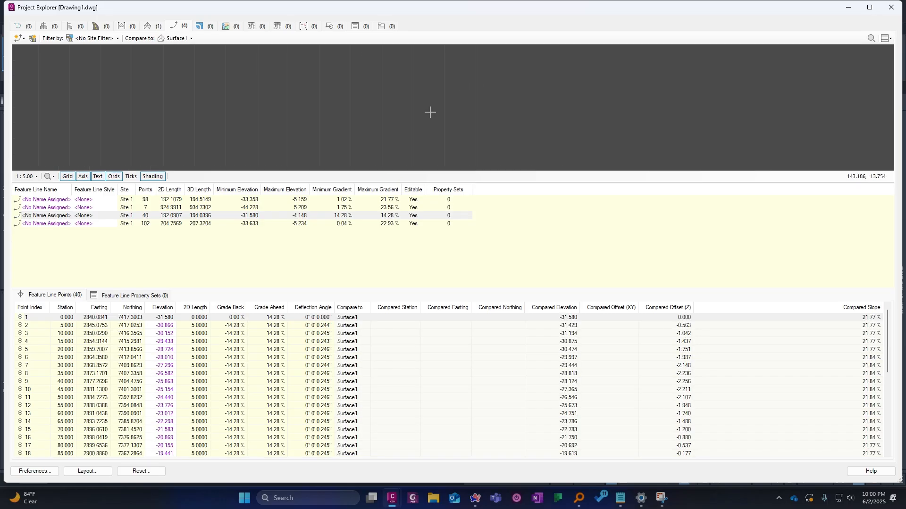
- Examine the feature line's profile against the Surface1 profile from start to end, and close Project Explorer
{"action": "scroll", "coordinate": [444, 92], "scroll_direction": "up", "scroll_amount": 1}
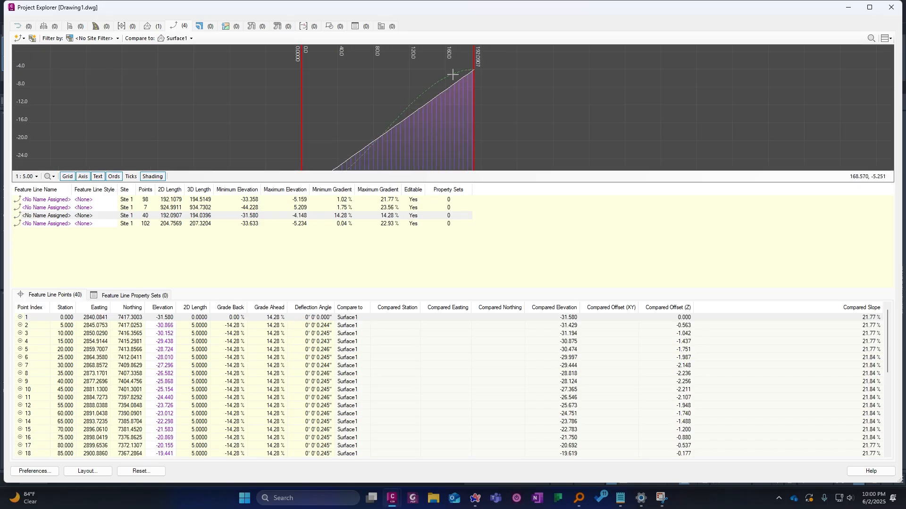
{"action": "middle_click_drag", "start_coordinate": [455, 82], "coordinate": [473, 61]}
{"action": "middle_click_drag", "start_coordinate": [341, 151], "coordinate": [371, 128]}
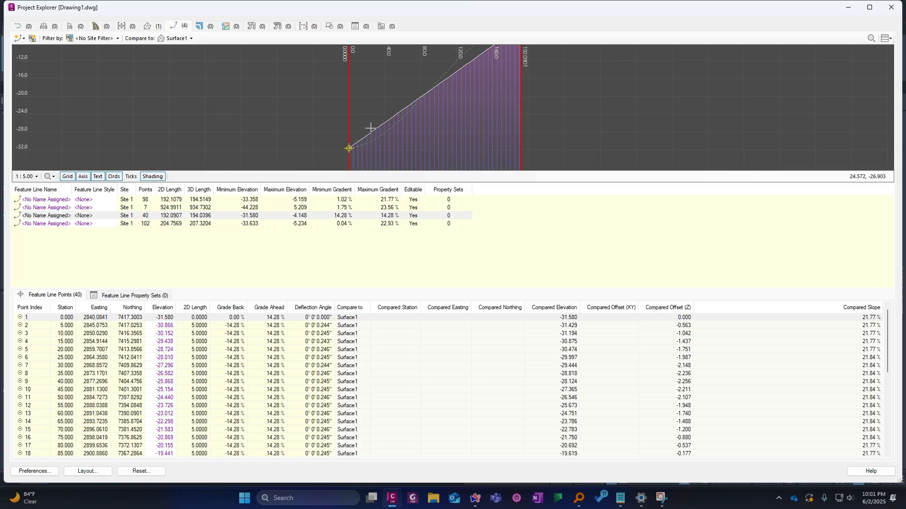
{"action": "middle_click_drag", "start_coordinate": [432, 101], "coordinate": [379, 108]}
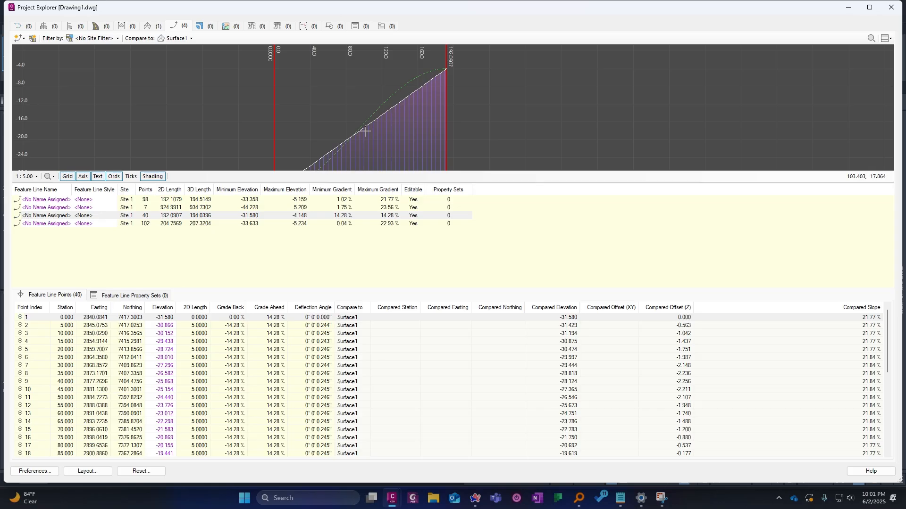
{"action": "middle_click_drag", "start_coordinate": [345, 144], "coordinate": [381, 121]}
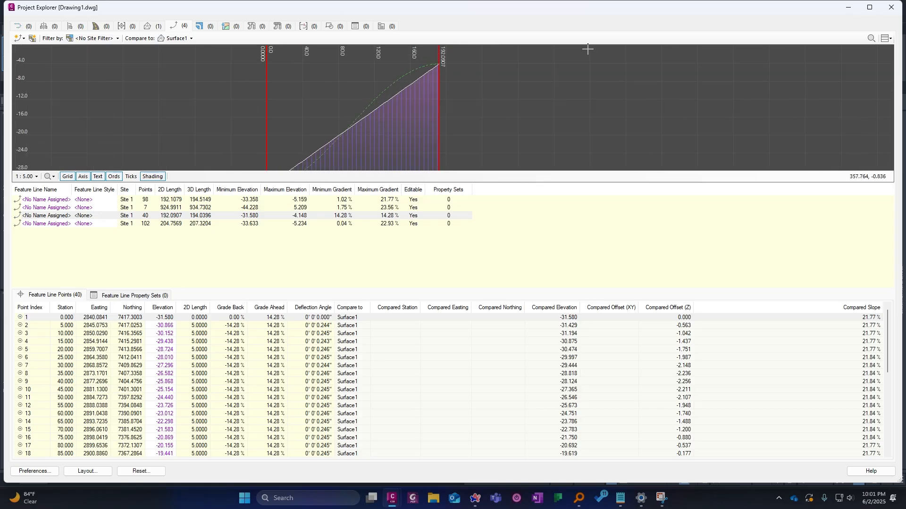
{"action": "left_click", "coordinate": [900, 6]}
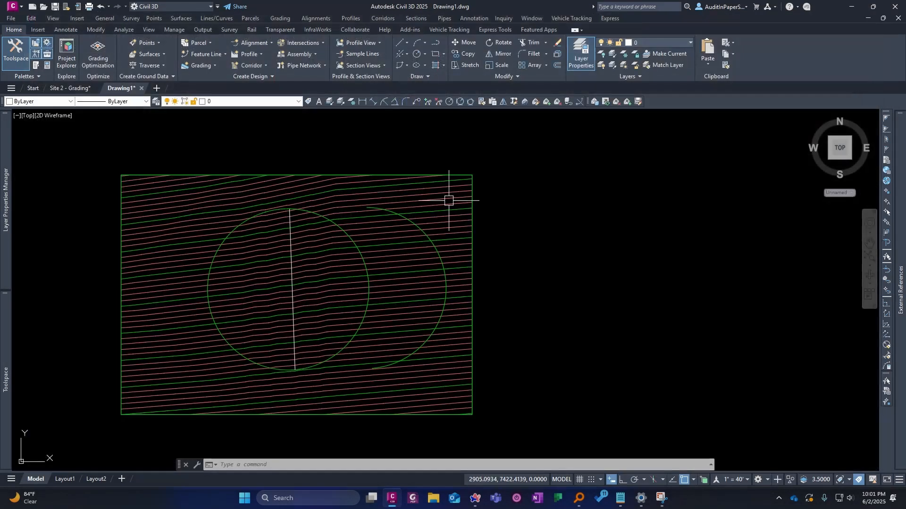
- Reset the elevations of all points on the half-circle feature line from Surface1
{"action": "left_click", "coordinate": [414, 220]}
{"action": "key", "text": "Escape"}
{"action": "scroll", "coordinate": [405, 214], "scroll_direction": "up", "scroll_amount": 4}
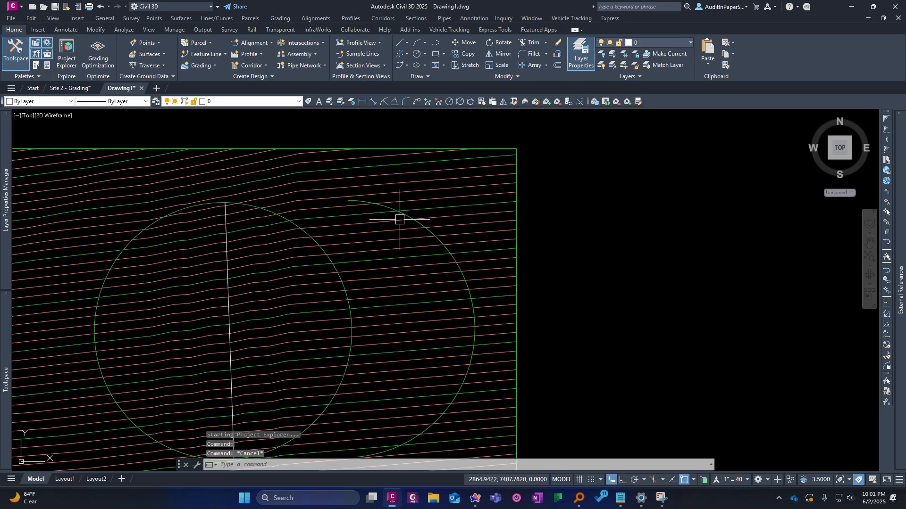
{"action": "type", "text": "AE"}
{"action": "key", "text": "Return"}
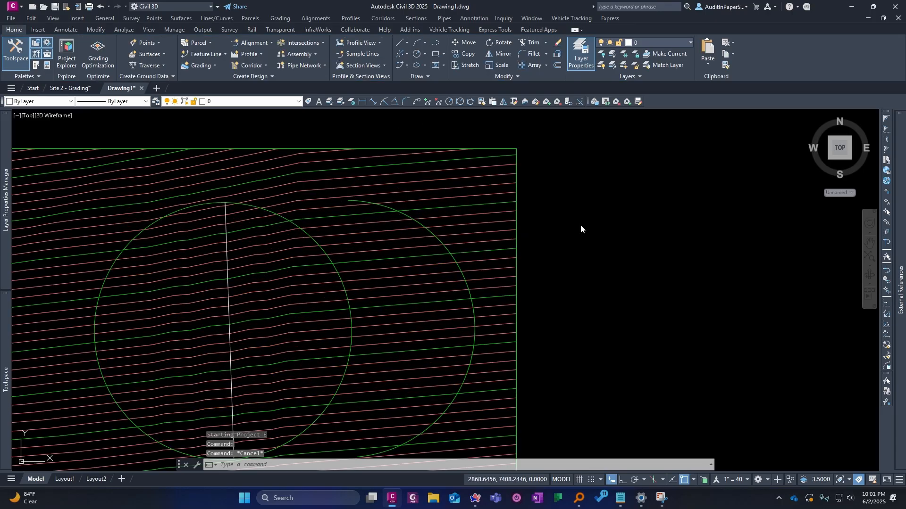
{"action": "left_click", "coordinate": [578, 226]}
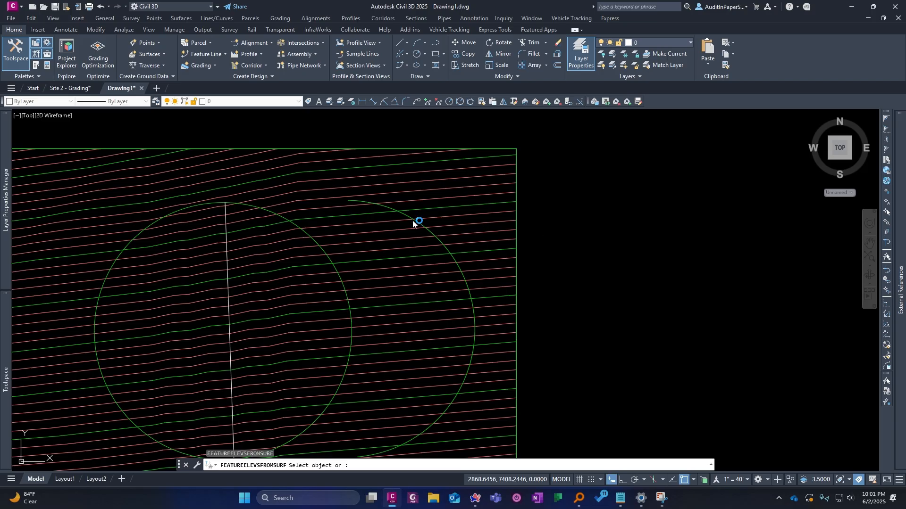
{"action": "scroll", "coordinate": [417, 222], "scroll_direction": "up", "scroll_amount": 6}
{"action": "scroll", "coordinate": [455, 238], "scroll_direction": "down", "scroll_amount": 4}
{"action": "key", "text": "Escape"}
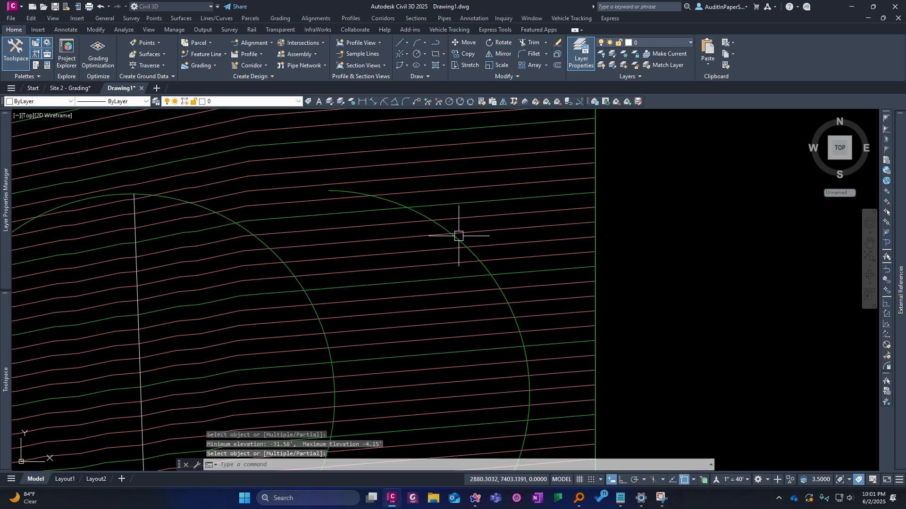
- Reopen the half-circle feature line in Project Explorer to inspect its updated profile and point grades
{"action": "left_click", "coordinate": [464, 242]}
{"action": "right_click", "coordinate": [465, 243]}
{"action": "left_click", "coordinate": [526, 308]}
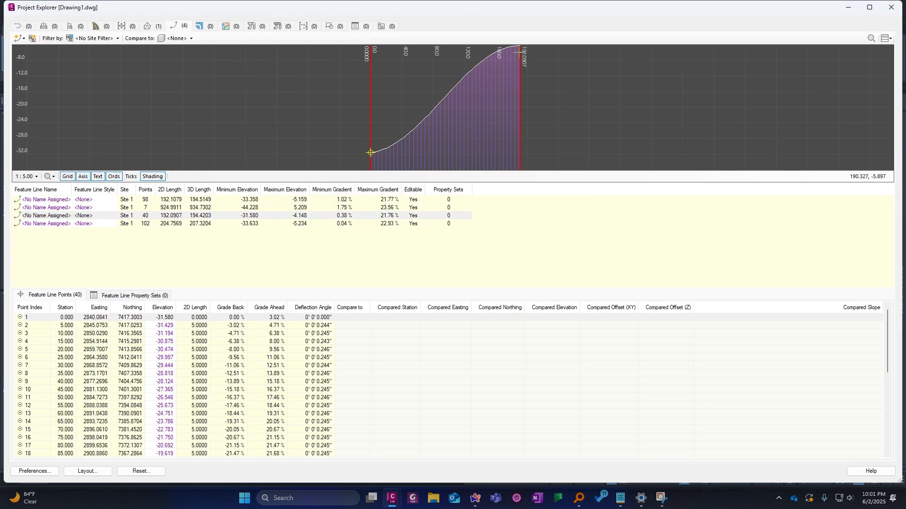
- Close Project Explorer and delete all elevation points from the half-circle feature line
{"action": "left_click", "coordinate": [419, 16]}
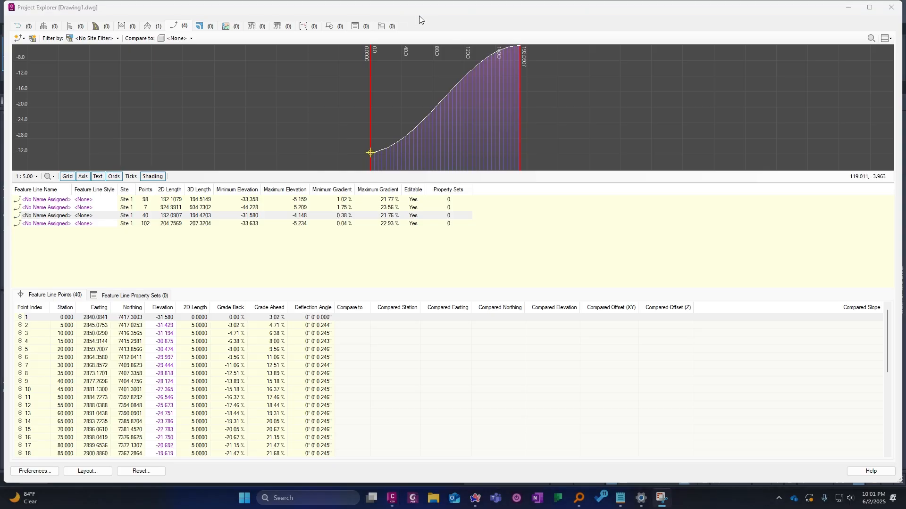
{"action": "left_click", "coordinate": [891, 7]}
{"action": "middle_click_drag", "start_coordinate": [409, 183], "coordinate": [398, 189]}
{"action": "scroll", "coordinate": [393, 193], "scroll_direction": "down", "scroll_amount": 2}
{"action": "key", "text": "Escape"}
{"action": "left_click", "coordinate": [393, 203]}
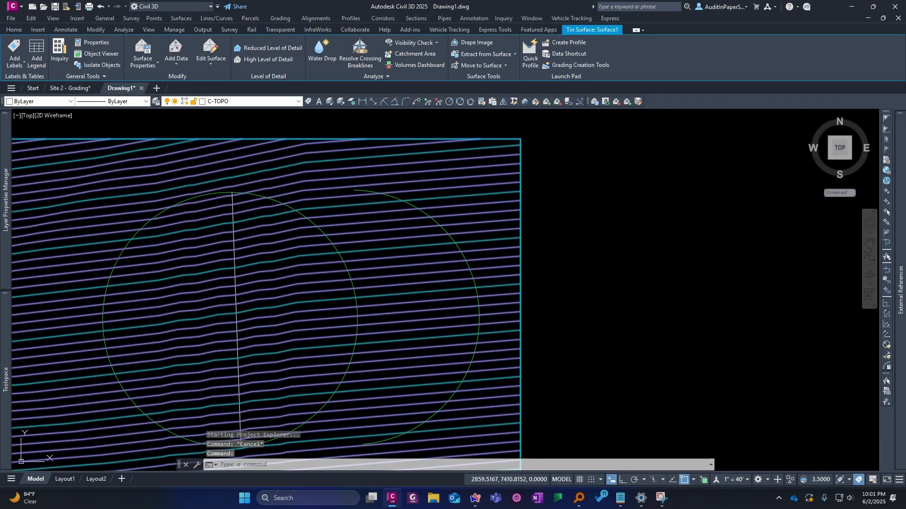
{"action": "left_click", "coordinate": [396, 197]}
{"action": "left_click", "coordinate": [499, 52]}
{"action": "type", "text": "a"}
{"action": "key", "text": "Return"}
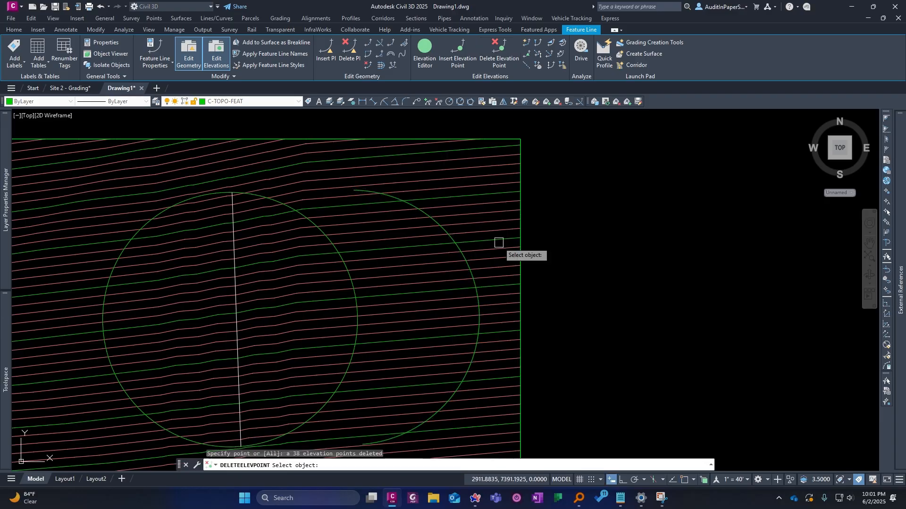
{"action": "key", "text": "Return"}
- Set the 3D view to perspective projection with the Shaded visual style
{"action": "scroll", "coordinate": [425, 250], "scroll_direction": "down", "scroll_amount": 2}
{"action": "middle_click_drag", "start_coordinate": [422, 249], "coordinate": [312, 196]}
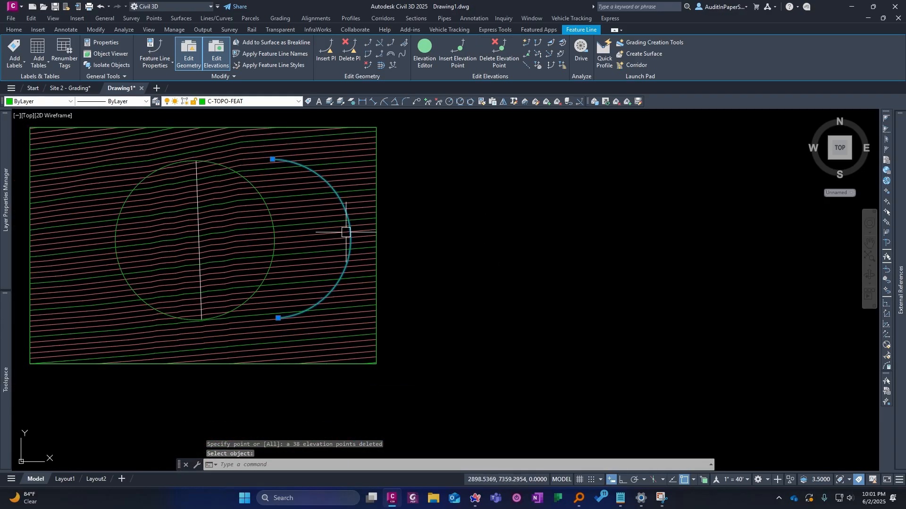
{"action": "middle_click_drag", "start_coordinate": [346, 231], "coordinate": [349, 133], "text": "shift"}
{"action": "scroll", "coordinate": [352, 137], "scroll_direction": "up", "scroll_amount": 3}
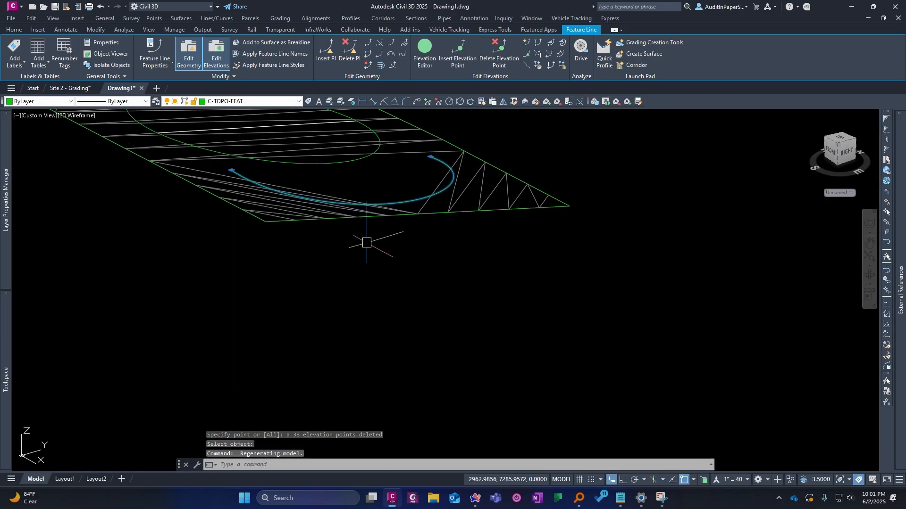
{"action": "middle_click_drag", "start_coordinate": [374, 227], "coordinate": [344, 185], "text": "shift"}
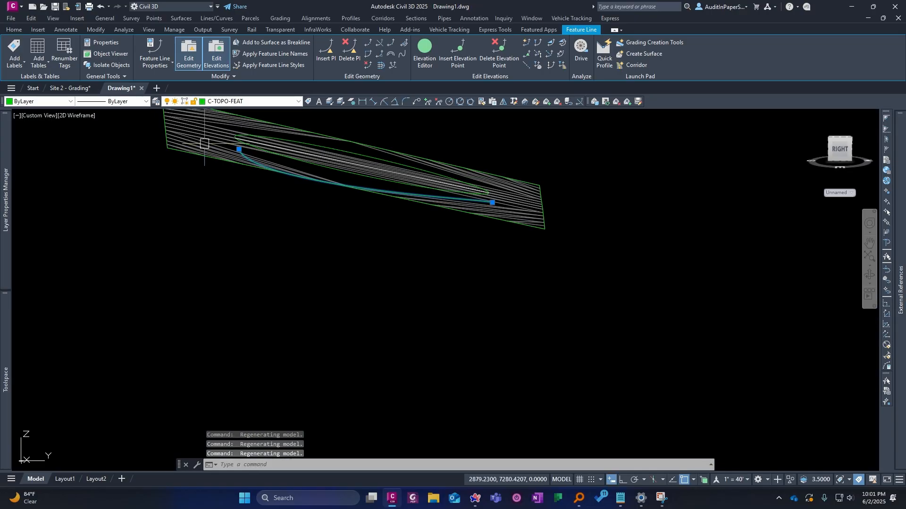
{"action": "left_click", "coordinate": [39, 115]}
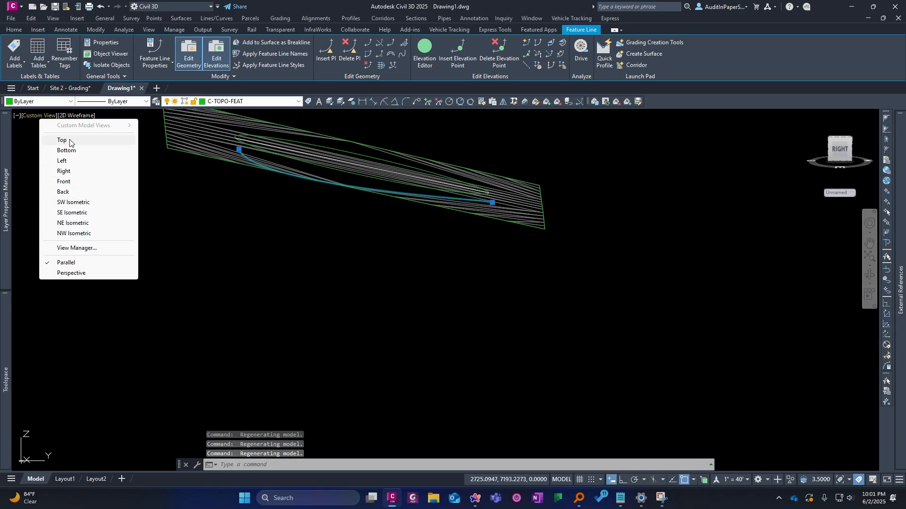
{"action": "left_click", "coordinate": [73, 273]}
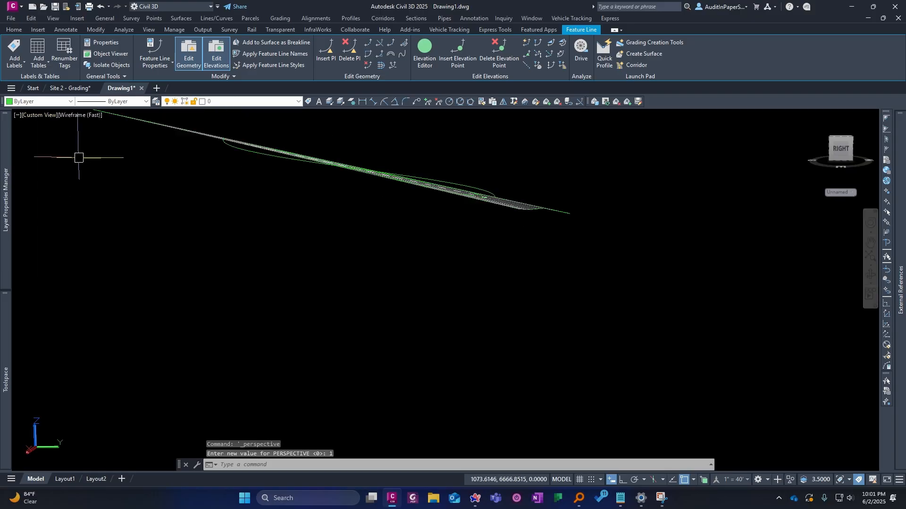
{"action": "left_click", "coordinate": [82, 118]}
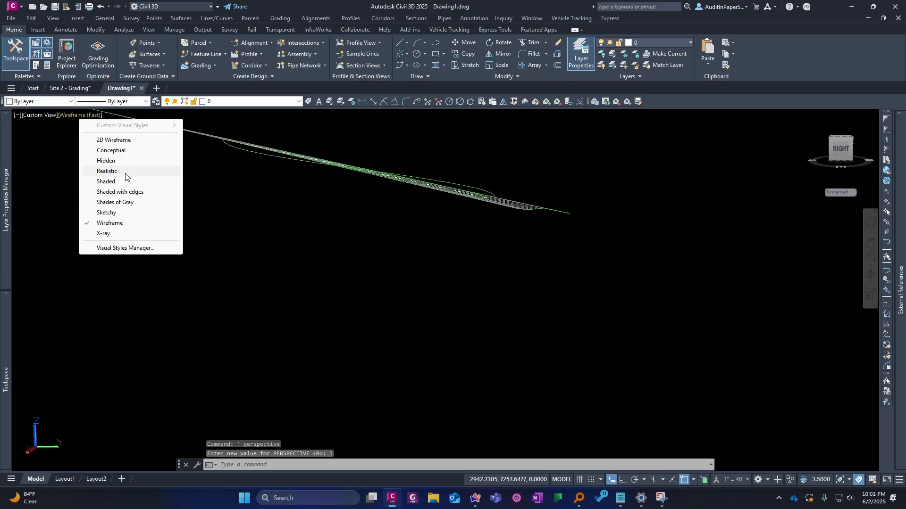
{"action": "left_click", "coordinate": [124, 184]}
- Examine from several sides how the half-circle feature line sits relative to the shaded surface
{"action": "mouse_move", "coordinate": [123, 183]}
{"action": "middle_mouse_down", "text": "shift"}
{"action": "mouse_move", "coordinate": [366, 273]}
{"action": "mouse_move", "coordinate": [381, 245]}
{"action": "mouse_move", "coordinate": [293, 274]}
{"action": "mouse_move", "coordinate": [302, 252]}
{"action": "mouse_move", "coordinate": [279, 238]}
{"action": "mouse_move", "coordinate": [118, 247]}
{"action": "mouse_move", "coordinate": [99, 225]}
{"action": "mouse_move", "coordinate": [409, 270]}
{"action": "middle_mouse_up", "text": "shift"}
{"action": "left_click", "coordinate": [124, 245]}
{"action": "key", "text": "Escape"}
{"action": "scroll", "coordinate": [127, 238], "scroll_direction": "up", "scroll_amount": 3}
{"action": "key", "text": "Escape"}
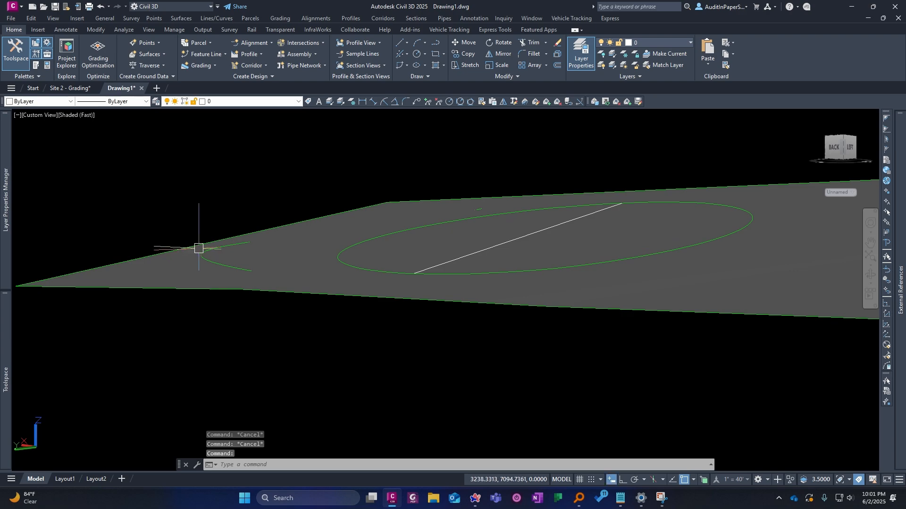
{"action": "left_click", "coordinate": [200, 249]}
{"action": "key", "text": "Escape"}
{"action": "mouse_move", "coordinate": [228, 267]}
{"action": "middle_mouse_down"}
{"action": "mouse_move", "coordinate": [334, 316]}
{"action": "mouse_move", "coordinate": [445, 335]}
{"action": "mouse_move", "coordinate": [608, 330]}
{"action": "mouse_move", "coordinate": [578, 312]}
{"action": "mouse_move", "coordinate": [461, 290]}
{"action": "middle_mouse_up"}
{"action": "scroll", "coordinate": [461, 290], "scroll_direction": "up", "scroll_amount": 1}
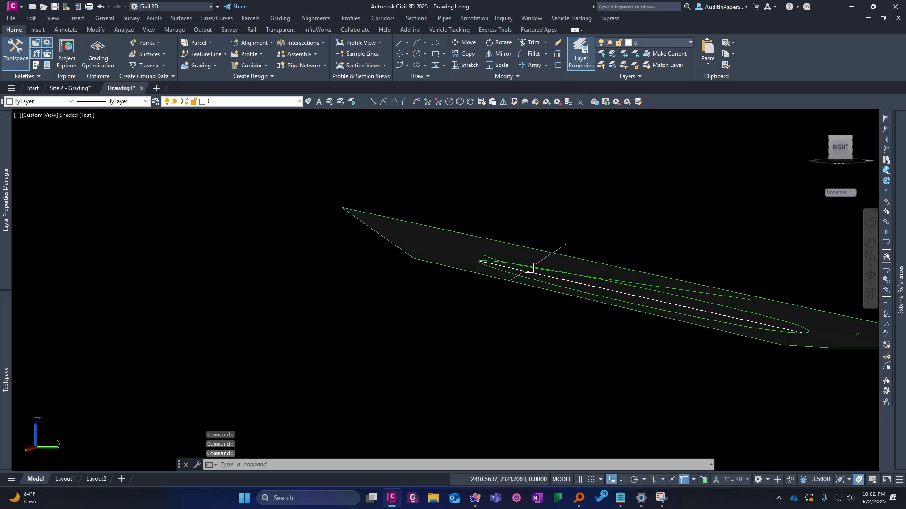
{"action": "left_click", "coordinate": [527, 268]}
{"action": "middle_click_drag", "start_coordinate": [526, 268], "coordinate": [476, 335], "text": "shift"}
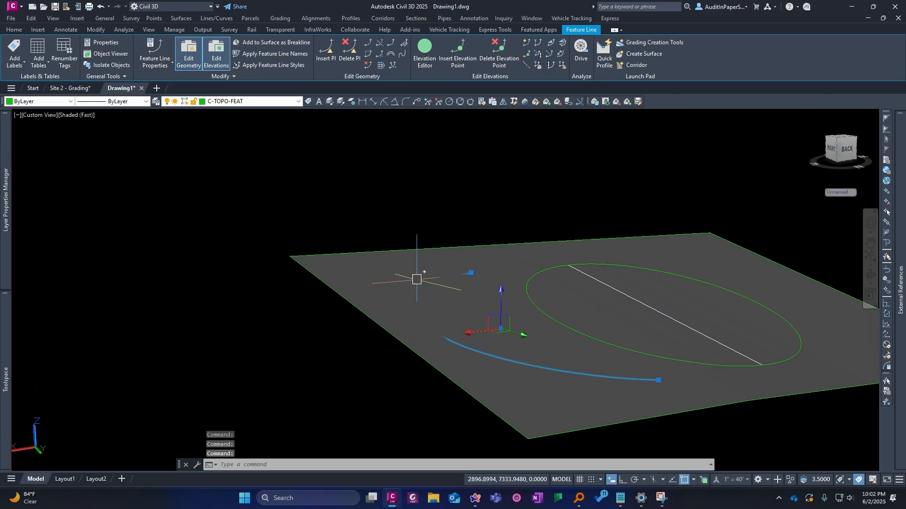
{"action": "key", "text": "Escape"}
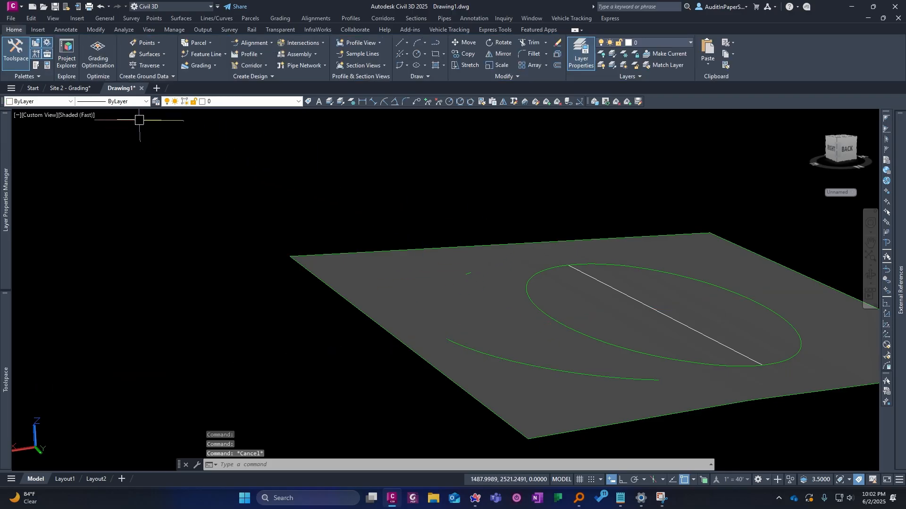
- Switch to the Site 2 - Grading drawing and probe elevations along the lower curved feature line with Insert Elevation Point, adding none
{"action": "left_click", "coordinate": [78, 90]}
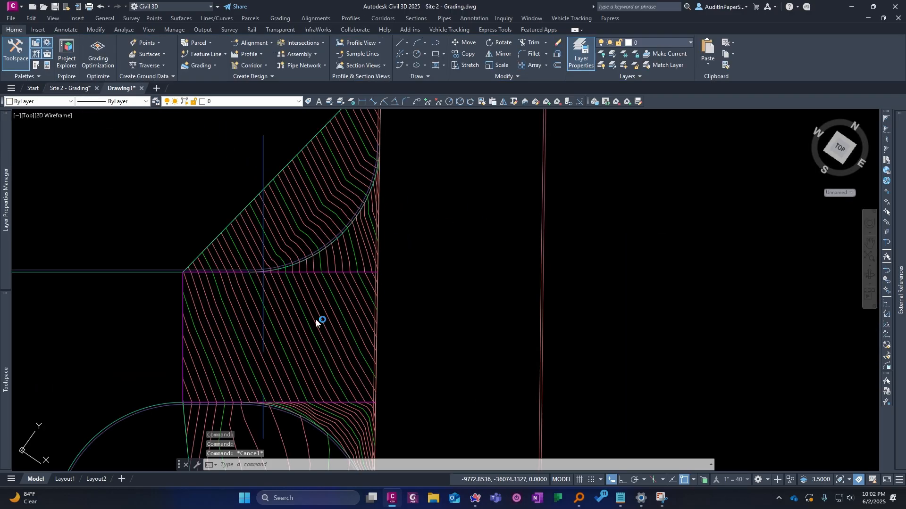
{"action": "scroll", "coordinate": [359, 293], "scroll_direction": "up", "scroll_amount": 3}
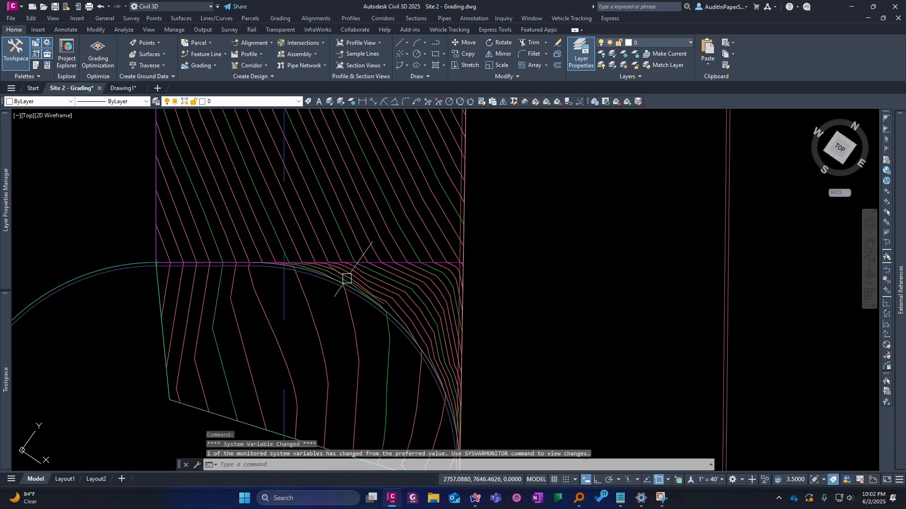
{"action": "left_click", "coordinate": [353, 283]}
{"action": "left_click", "coordinate": [458, 51]}
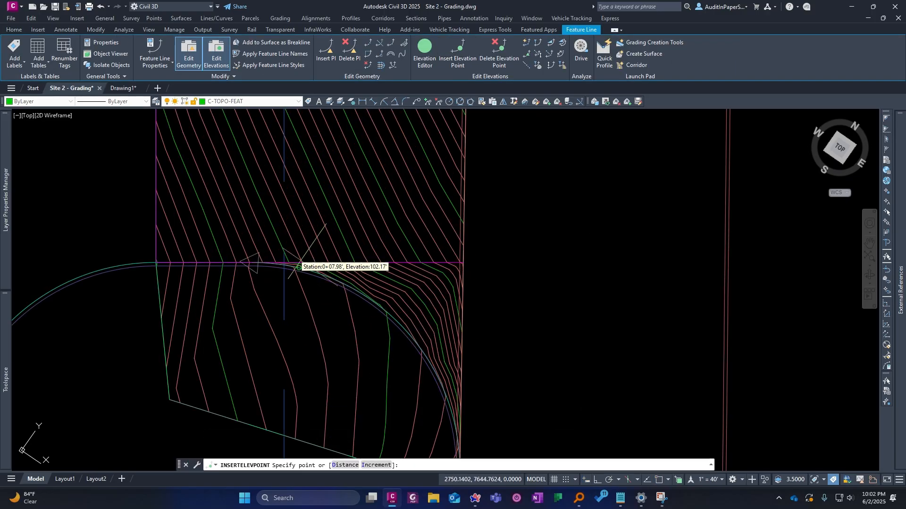
{"action": "key", "text": "Escape"}
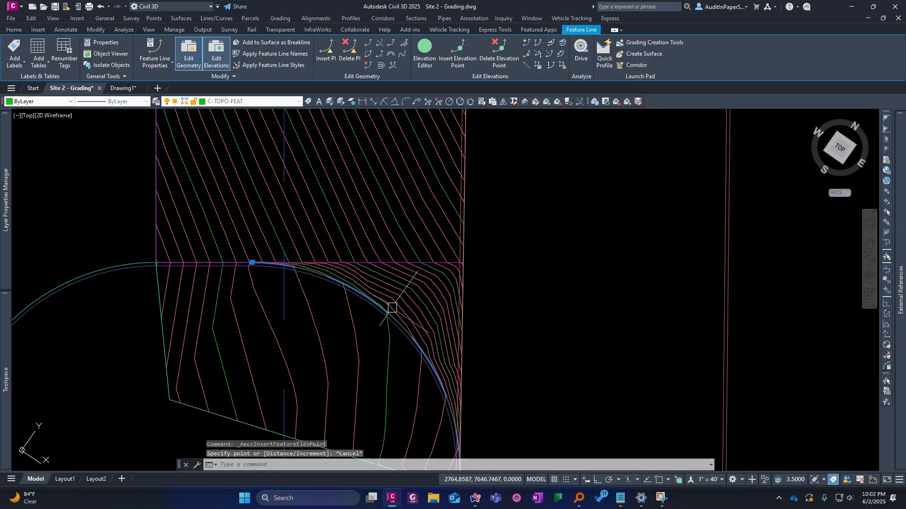
{"action": "scroll", "coordinate": [396, 311], "scroll_direction": "up", "scroll_amount": 2}
{"action": "key", "text": "Escape"}
{"action": "key", "text": "Escape"}
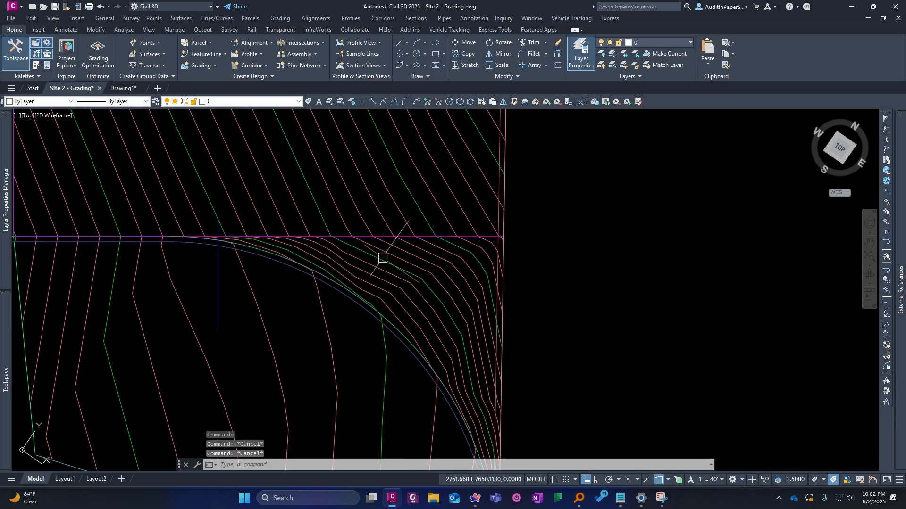
- Examine the contours on both sides of the lower curved feature line and across the neighbouring graded areas
{"action": "left_click", "coordinate": [280, 259]}
{"action": "key", "text": "Escape"}
{"action": "left_click", "coordinate": [409, 296]}
{"action": "scroll", "coordinate": [410, 295], "scroll_direction": "down", "scroll_amount": 2}
{"action": "key", "text": "Escape"}
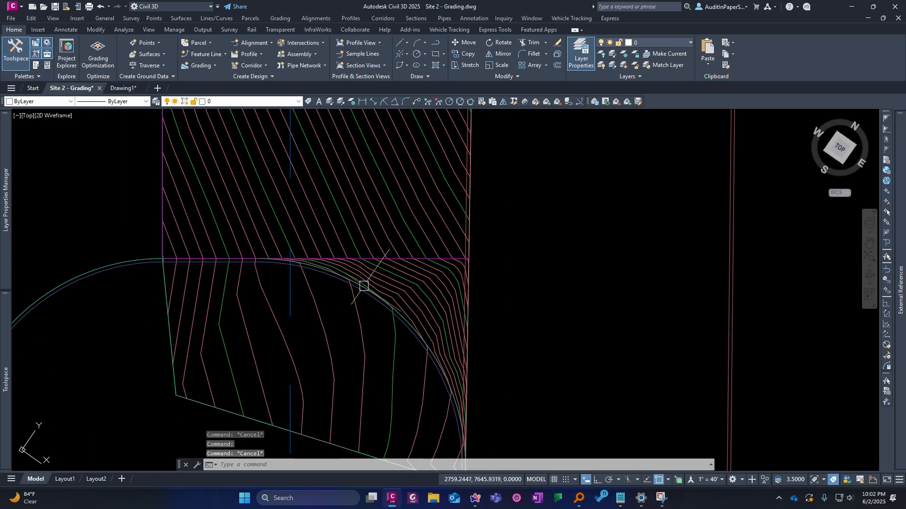
{"action": "left_click", "coordinate": [364, 293]}
{"action": "scroll", "coordinate": [380, 279], "scroll_direction": "down", "scroll_amount": 3}
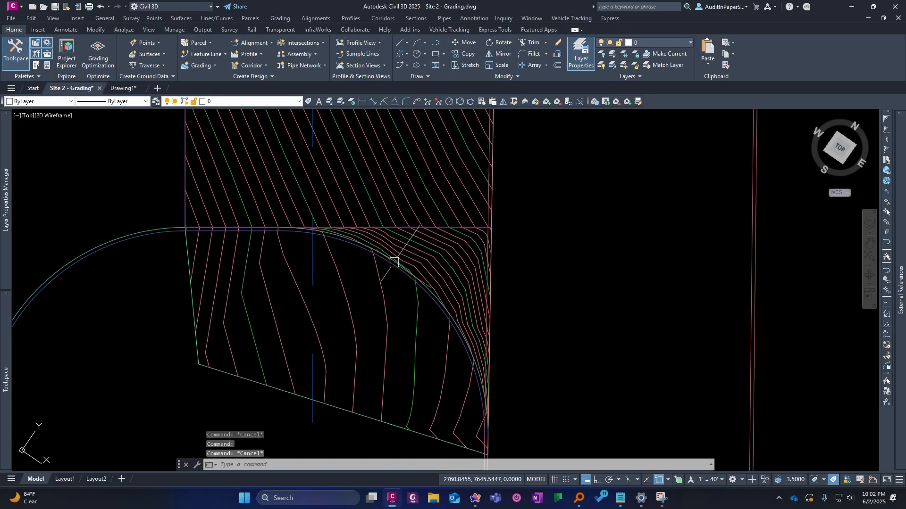
{"action": "middle_click_drag", "start_coordinate": [407, 226], "coordinate": [399, 294]}
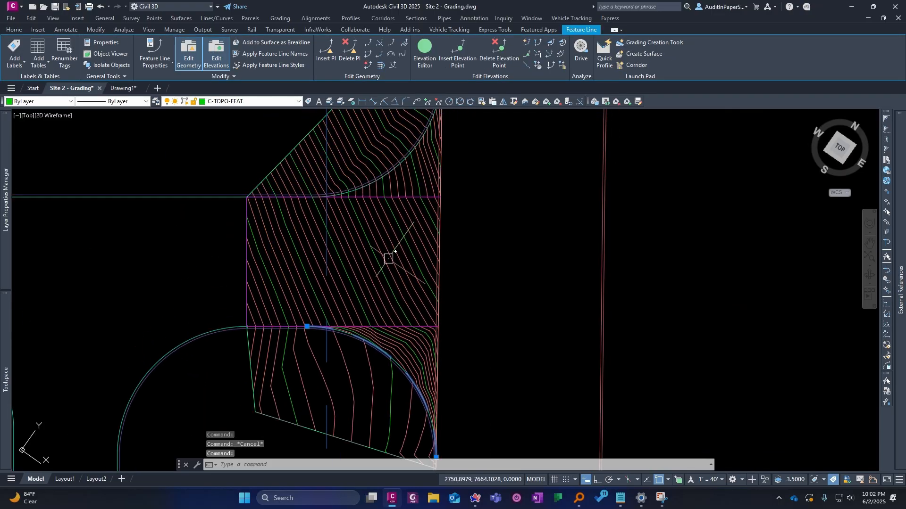
{"action": "key", "text": "Escape"}
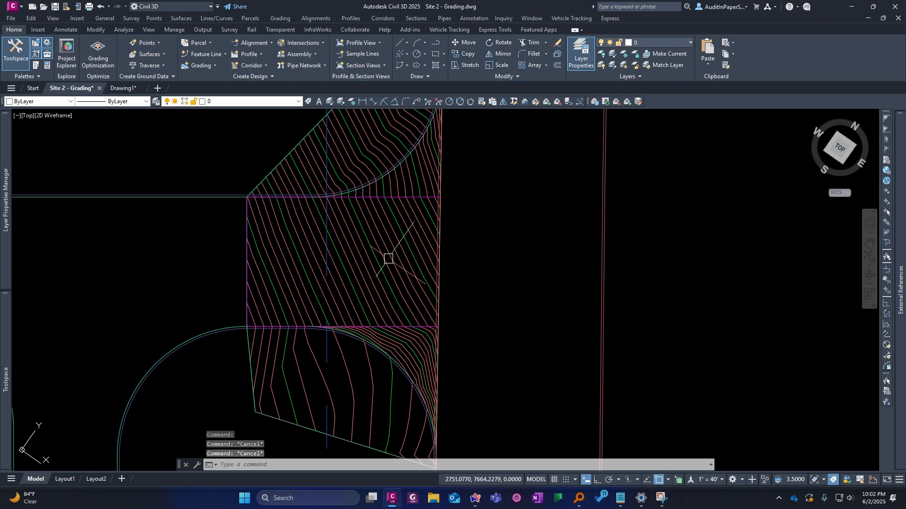
- Erase the lower curved feature line to take it out of the surface, and bring the line back with OOPS
{"action": "scroll", "coordinate": [388, 261], "scroll_direction": "down", "scroll_amount": 2}
{"action": "left_click", "coordinate": [418, 380]}
{"action": "scroll", "coordinate": [392, 320], "scroll_direction": "up", "scroll_amount": 2}
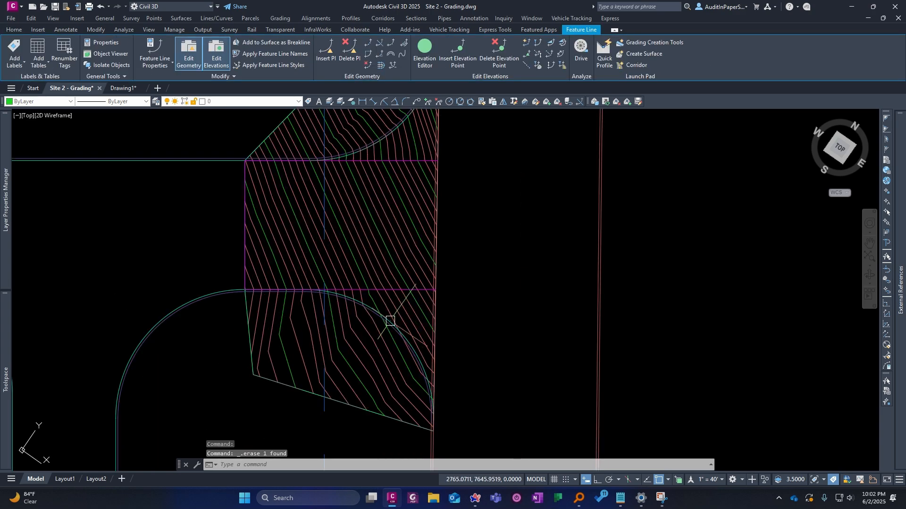
{"action": "key", "text": "Delete"}
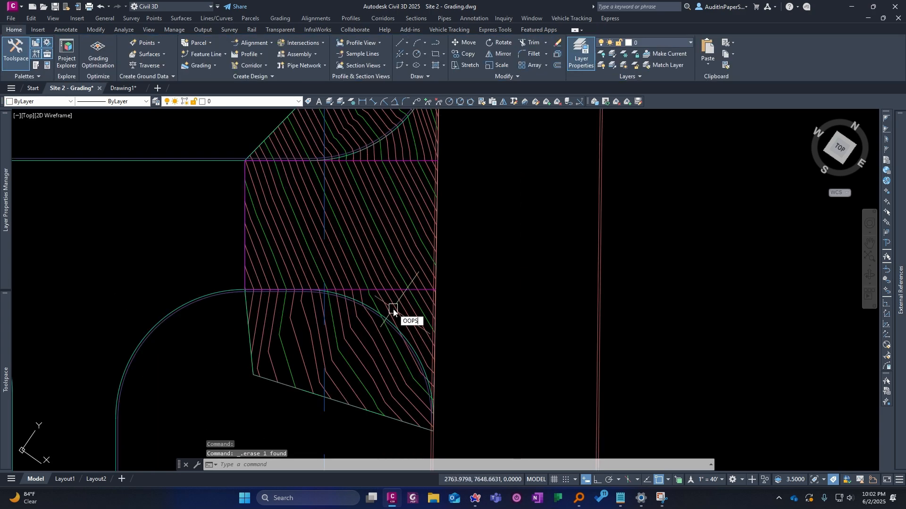
{"action": "type", "text": "OOPS"}
{"action": "key", "text": "Return"}
{"action": "scroll", "coordinate": [394, 309], "scroll_direction": "up", "scroll_amount": 2}
{"action": "key", "text": "Escape"}
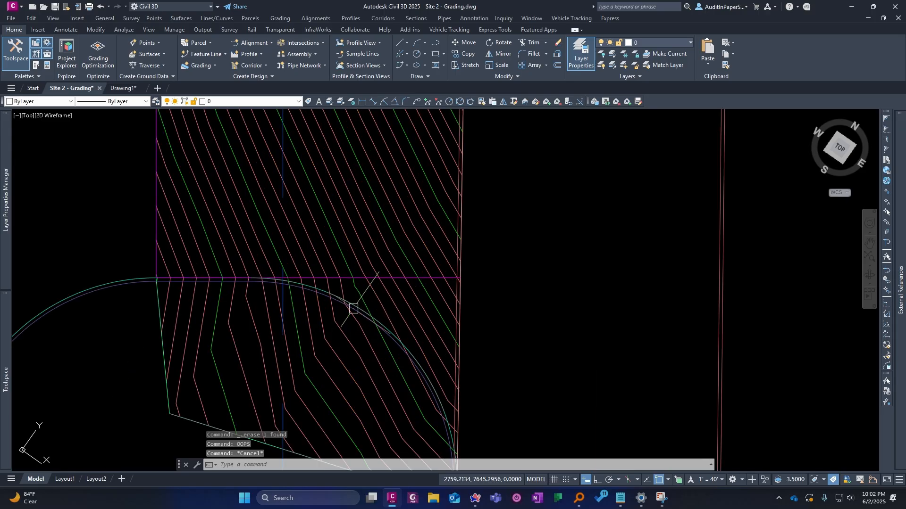
{"action": "left_click", "coordinate": [353, 307]}
{"action": "scroll", "coordinate": [296, 232], "scroll_direction": "down", "scroll_amount": 2}
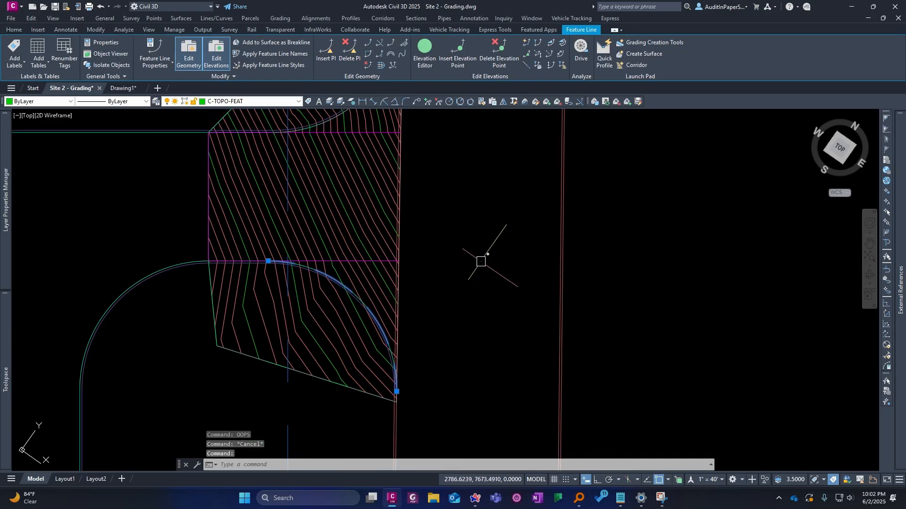
{"action": "middle_click_drag", "start_coordinate": [374, 233], "coordinate": [384, 288]}
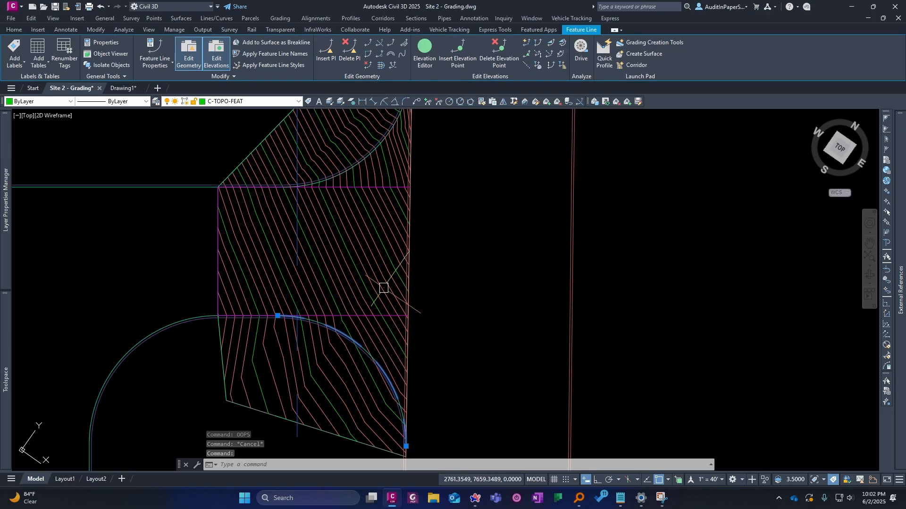
{"action": "key", "text": "Escape"}
- Check the upper curved feature line's properties for the surface and breakline group it belongs to
{"action": "left_click", "coordinate": [381, 139]}
{"action": "right_click", "coordinate": [380, 139]}
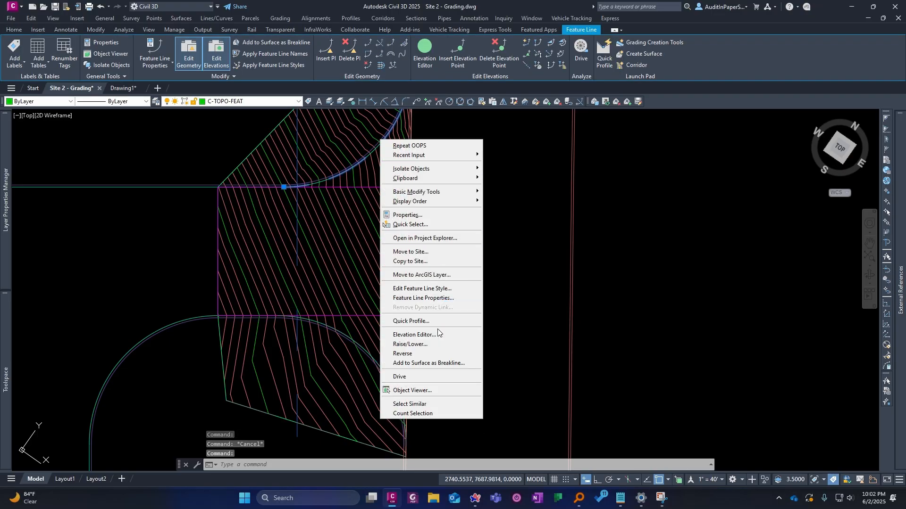
{"action": "left_click", "coordinate": [447, 299]}
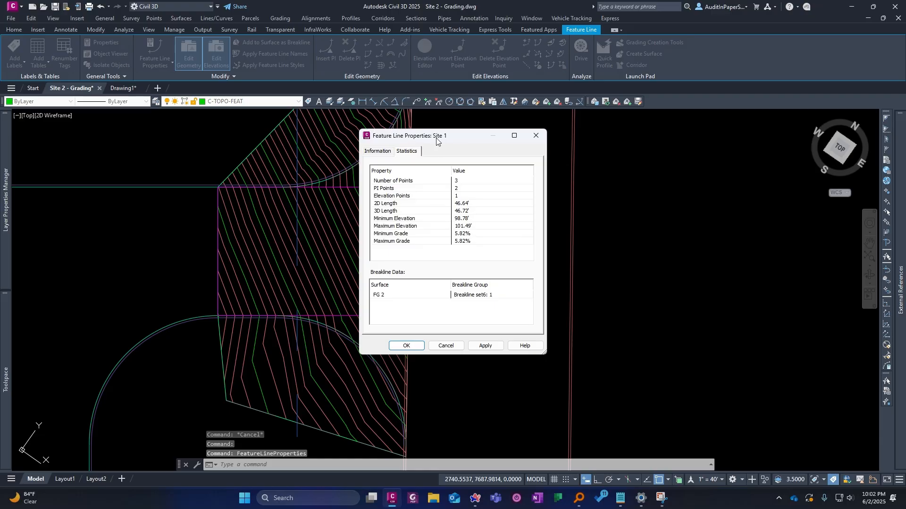
{"action": "left_click", "coordinate": [482, 299]}
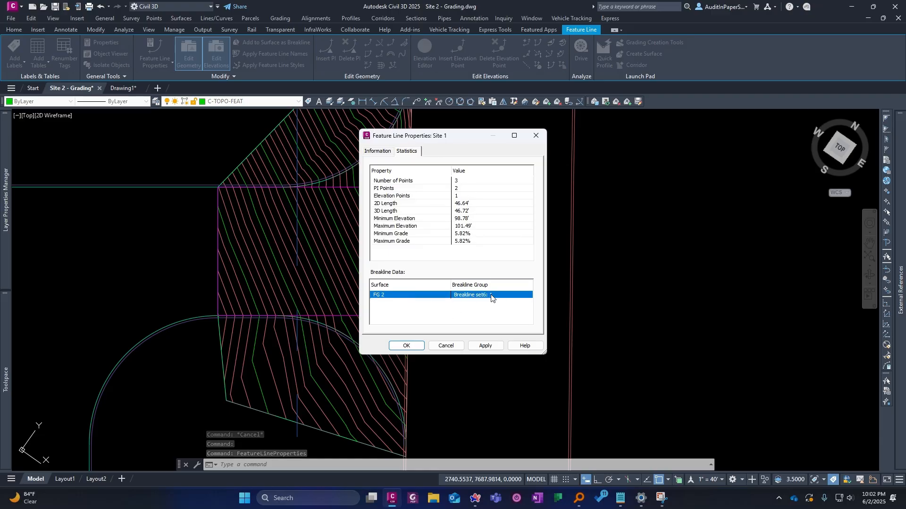
{"action": "key", "text": "Escape"}
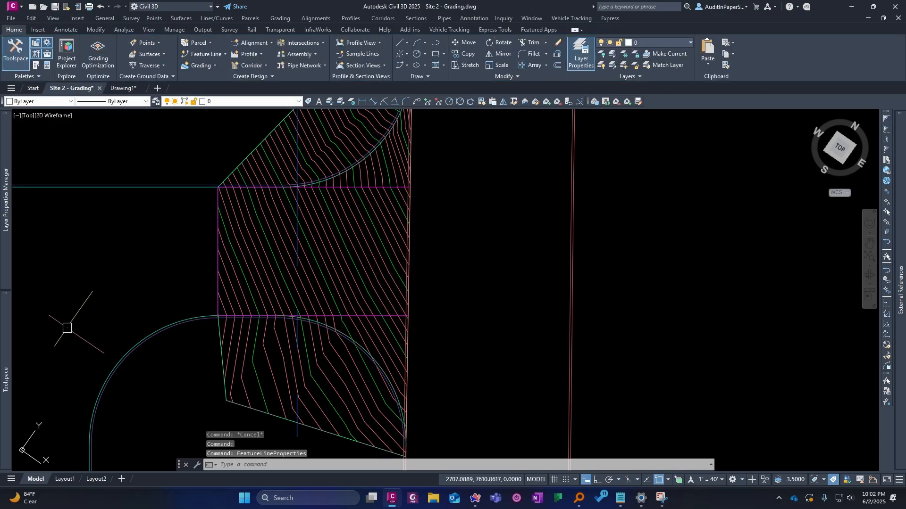
- Delete Breakline set6 from the breakline definition of surface FG 2
{"action": "mouse_move", "coordinate": [8, 363]}
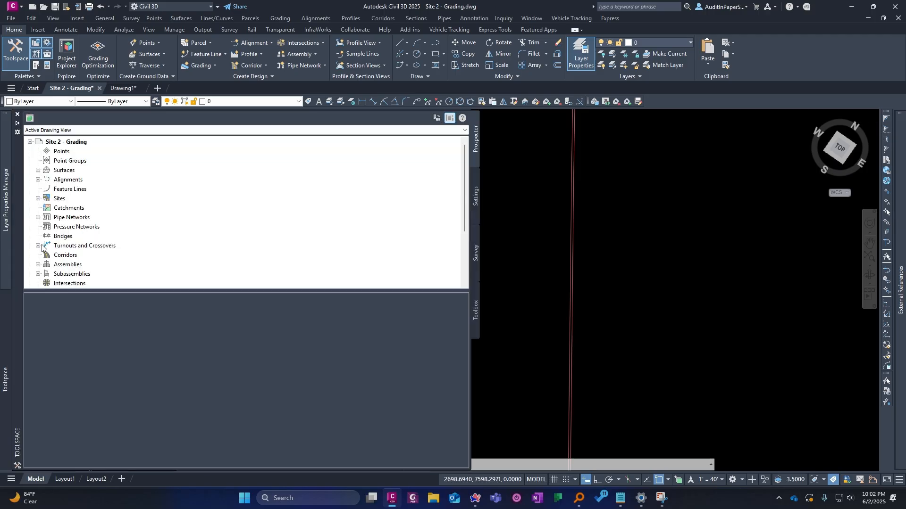
{"action": "left_click", "coordinate": [38, 170]}
{"action": "left_click", "coordinate": [46, 189]}
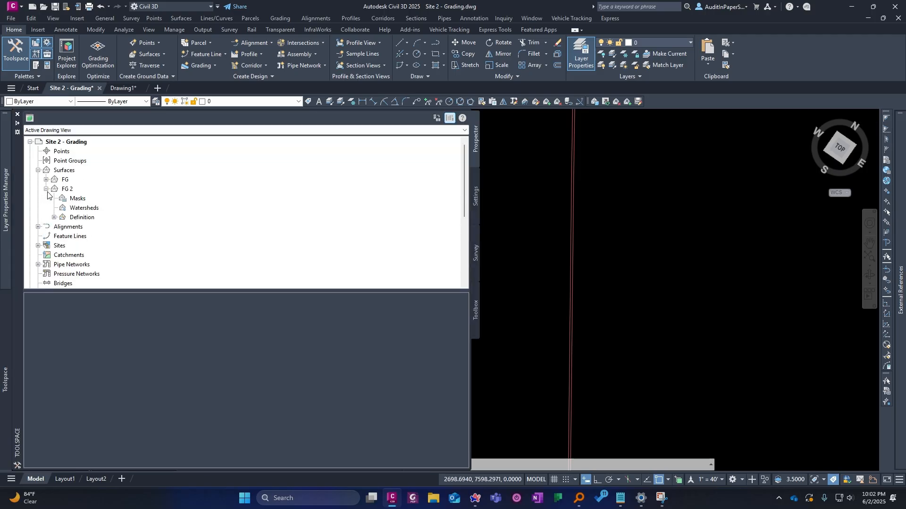
{"action": "double_click", "coordinate": [56, 216]}
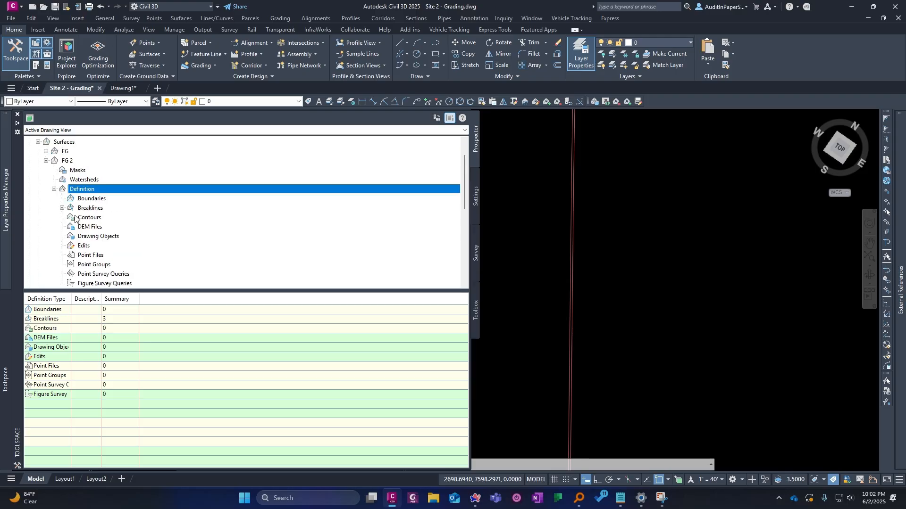
{"action": "left_click", "coordinate": [62, 208]}
{"action": "left_click", "coordinate": [105, 237]}
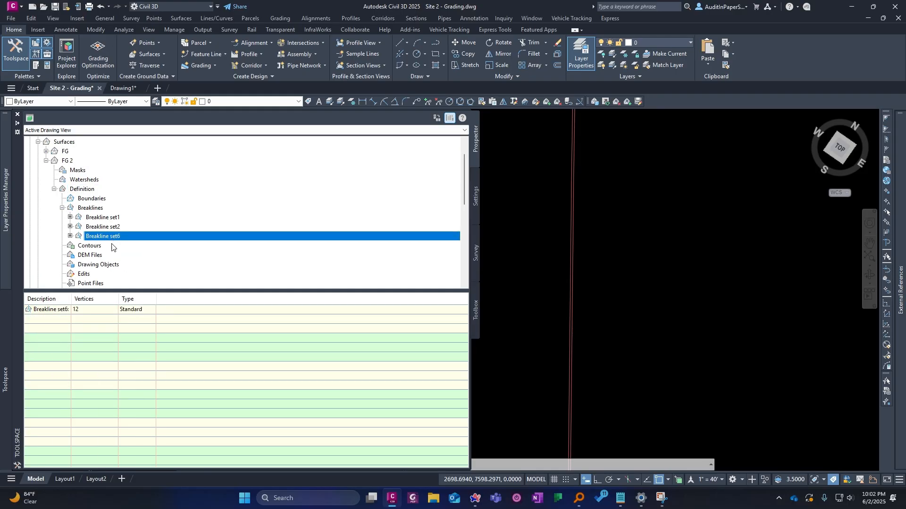
{"action": "right_click", "coordinate": [59, 312]}
{"action": "left_click", "coordinate": [96, 348]}
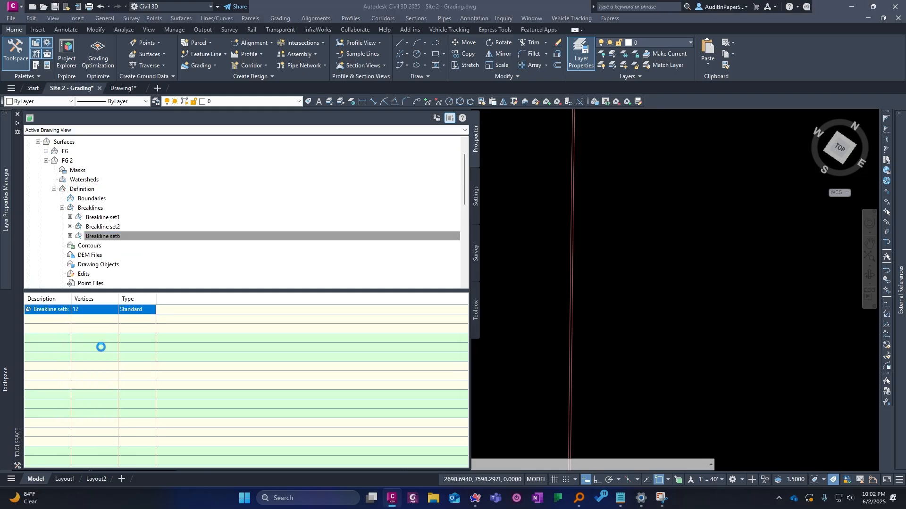
{"action": "left_click", "coordinate": [482, 267]}
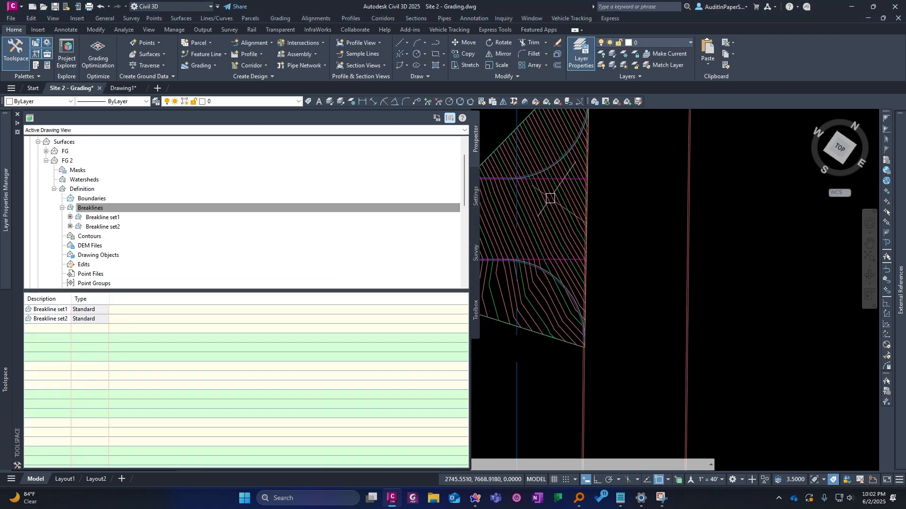
- Examine how the FG 2 contours run across the lower curved feature line and the area around it
{"action": "scroll", "coordinate": [550, 198], "scroll_direction": "up", "scroll_amount": 3}
{"action": "scroll", "coordinate": [541, 263], "scroll_direction": "down", "scroll_amount": 3}
{"action": "left_click", "coordinate": [596, 224]}
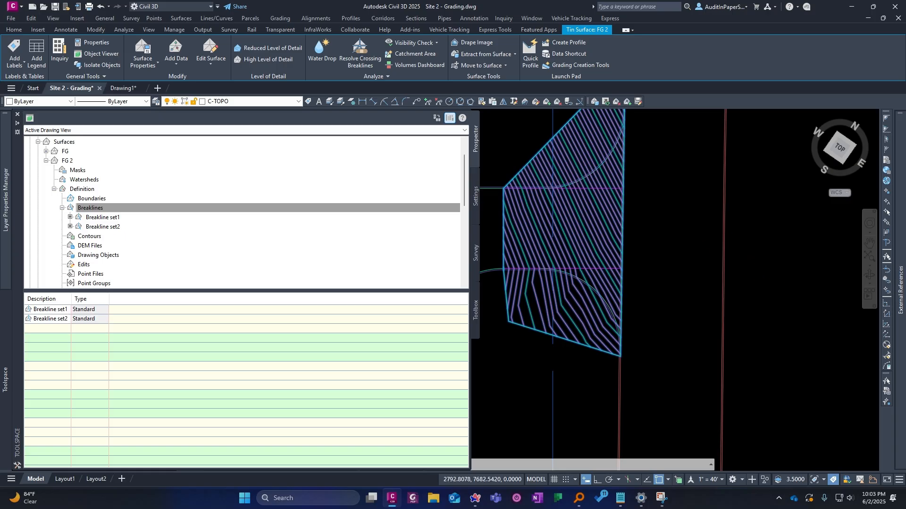
{"action": "scroll", "coordinate": [557, 264], "scroll_direction": "up", "scroll_amount": 4}
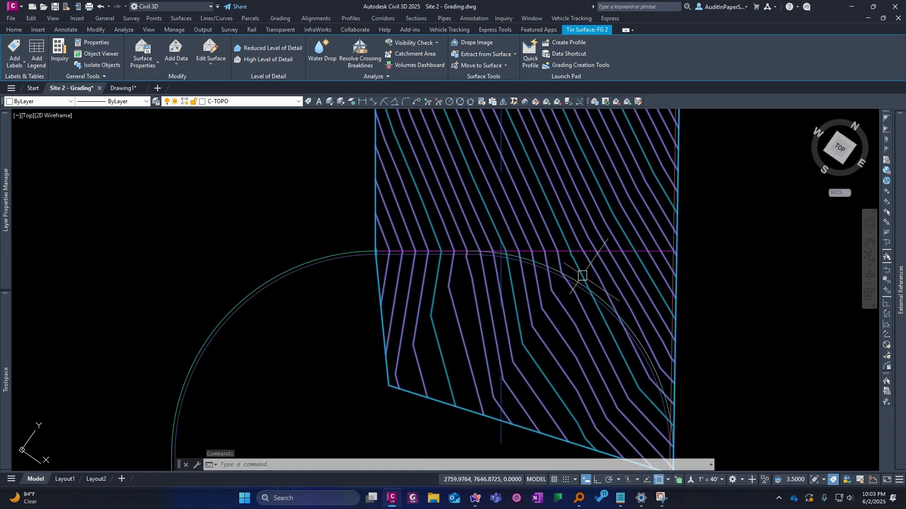
{"action": "key", "text": "Escape"}
{"action": "left_click", "coordinate": [519, 268]}
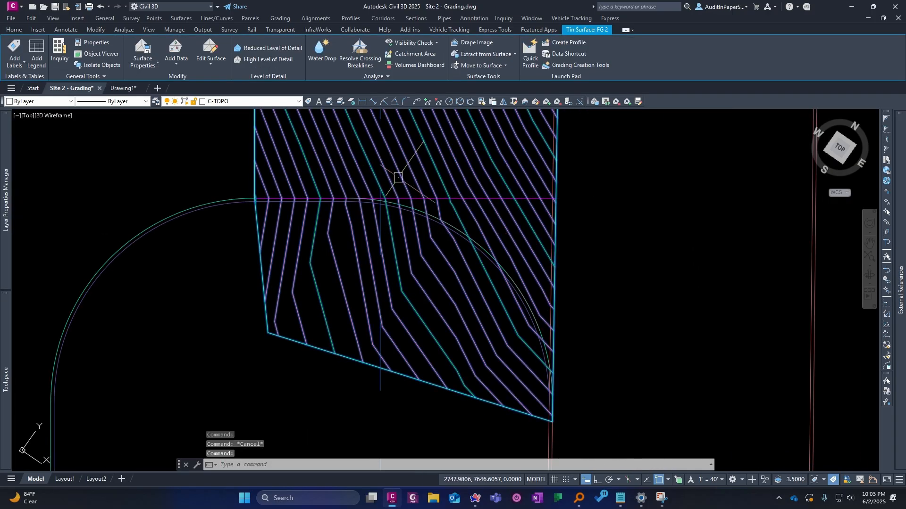
{"action": "key", "text": "Escape"}
{"action": "scroll", "coordinate": [391, 199], "scroll_direction": "up", "scroll_amount": 2}
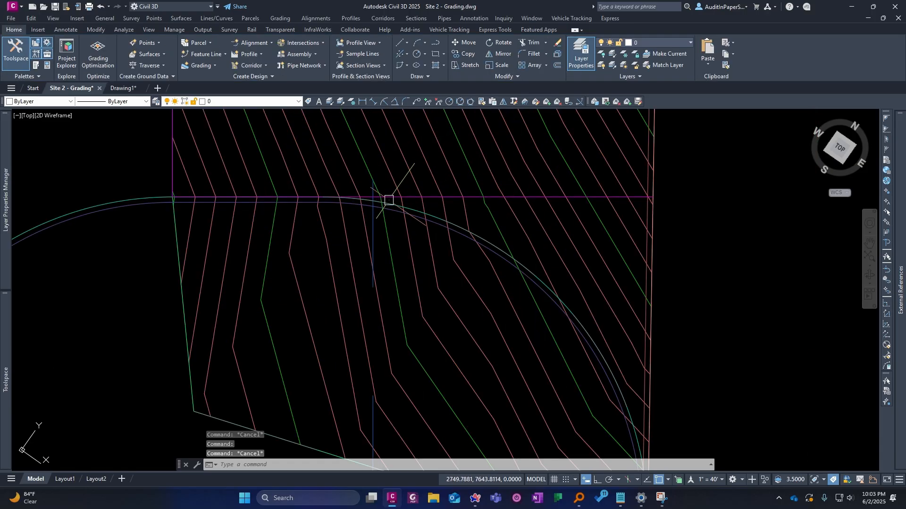
{"action": "left_click", "coordinate": [361, 197]}
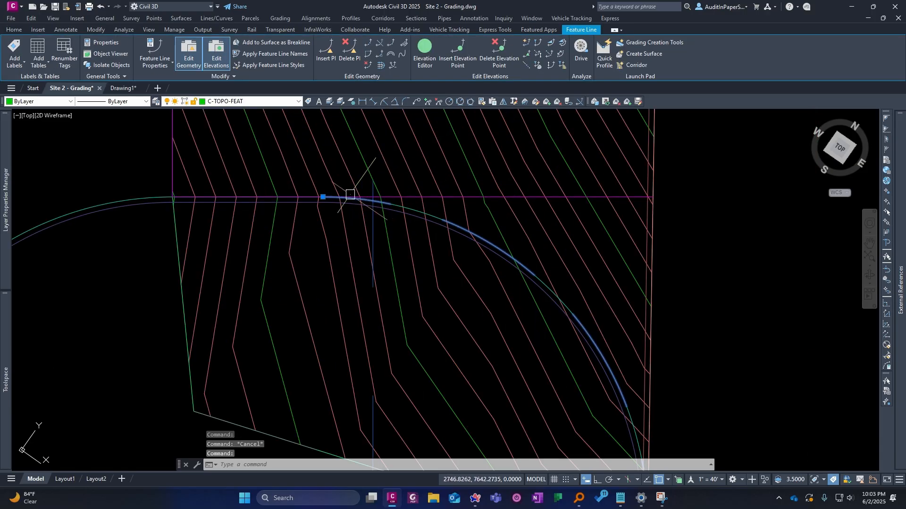
{"action": "scroll", "coordinate": [323, 184], "scroll_direction": "down", "scroll_amount": 2}
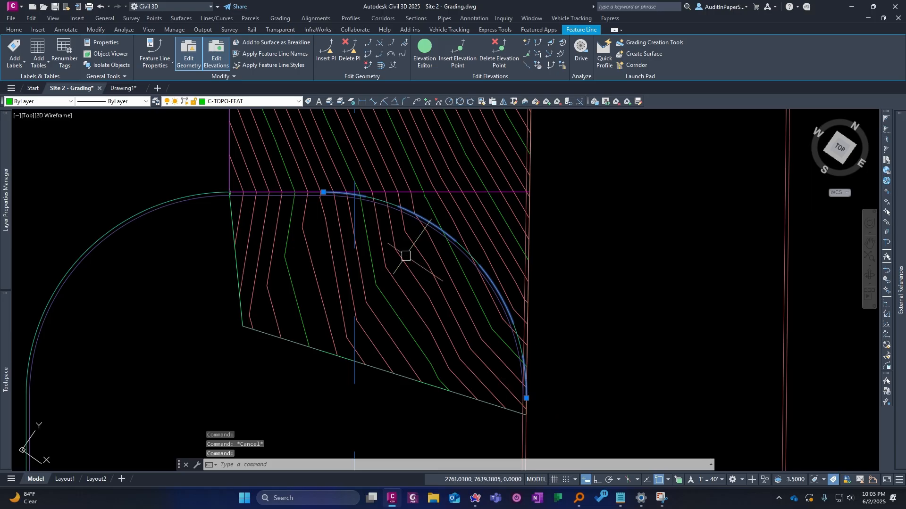
- Draw a straight polyline between the two endpoints of the lower curved feature line, as a chord across the curve
{"action": "scroll", "coordinate": [321, 174], "scroll_direction": "up", "scroll_amount": 3}
{"action": "type", "text": "pl"}
{"action": "key", "text": "Return"}
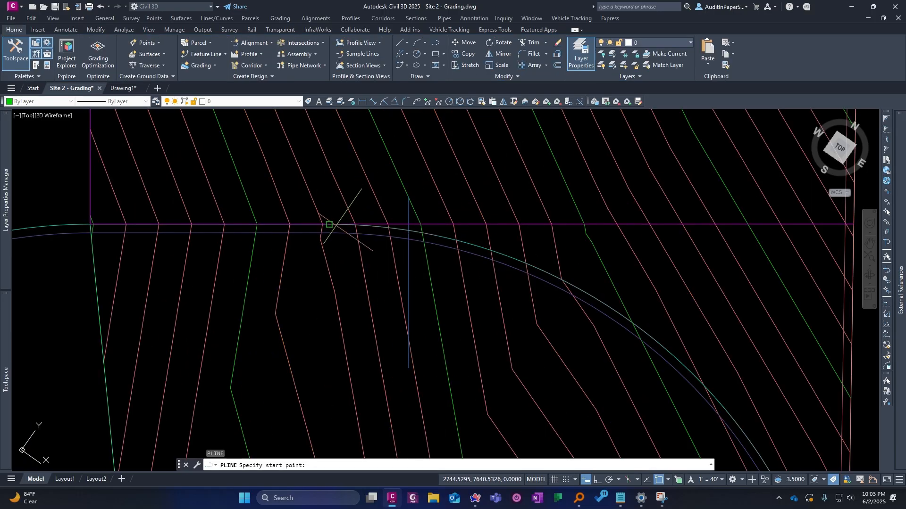
{"action": "left_click", "coordinate": [330, 225]}
{"action": "scroll", "coordinate": [405, 283], "scroll_direction": "down", "scroll_amount": 2}
{"action": "middle_click_drag", "start_coordinate": [390, 307], "coordinate": [333, 172]}
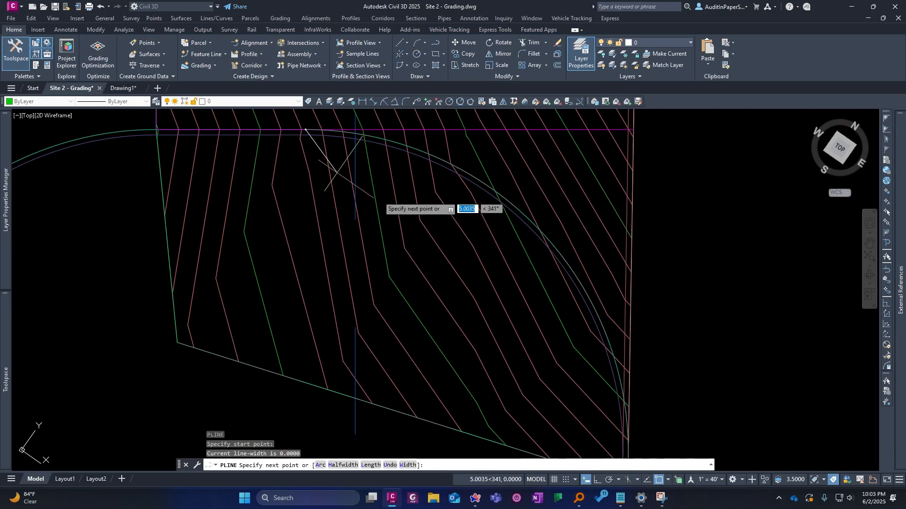
{"action": "scroll", "coordinate": [415, 241], "scroll_direction": "down", "scroll_amount": 4}
{"action": "middle_click_drag", "start_coordinate": [415, 241], "coordinate": [376, 183]}
{"action": "scroll", "coordinate": [491, 311], "scroll_direction": "up", "scroll_amount": 6}
{"action": "middle_click_drag", "start_coordinate": [359, 150], "coordinate": [351, 259]}
{"action": "scroll", "coordinate": [377, 250], "scroll_direction": "down", "scroll_amount": 2}
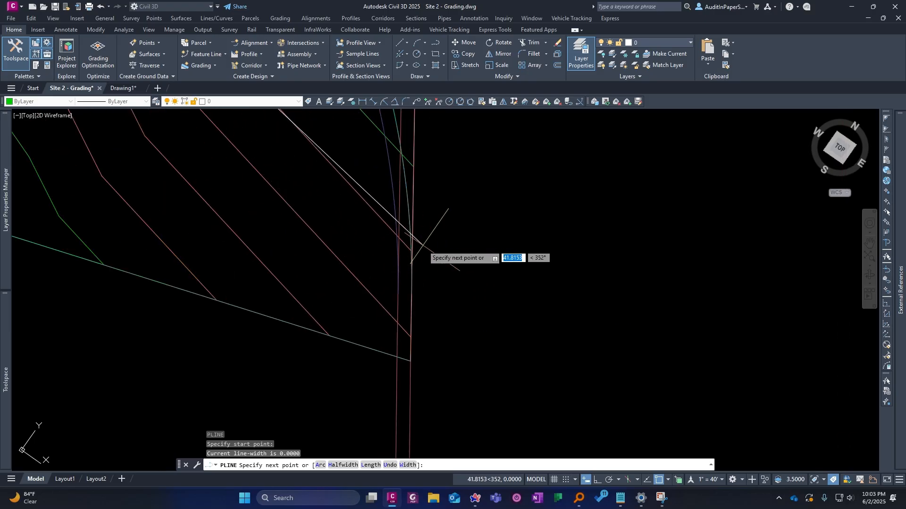
{"action": "scroll", "coordinate": [406, 215], "scroll_direction": "up", "scroll_amount": 3}
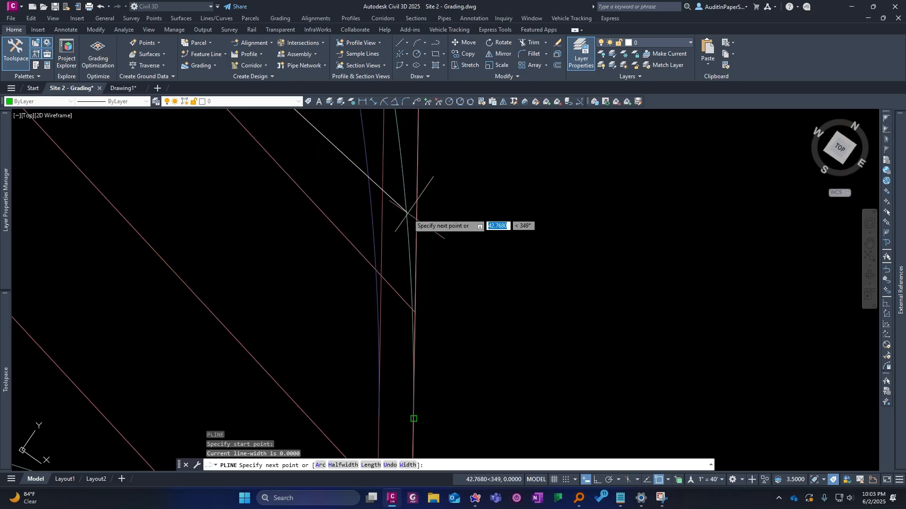
{"action": "left_click", "coordinate": [407, 213]}
{"action": "scroll", "coordinate": [408, 213], "scroll_direction": "down", "scroll_amount": 8}
{"action": "key", "text": "Escape"}
{"action": "key", "text": "Escape"}
{"action": "scroll", "coordinate": [407, 213], "scroll_direction": "down", "scroll_amount": 2}
{"action": "middle_click_drag", "start_coordinate": [348, 178], "coordinate": [401, 293]}
{"action": "scroll", "coordinate": [401, 292], "scroll_direction": "down", "scroll_amount": 2}
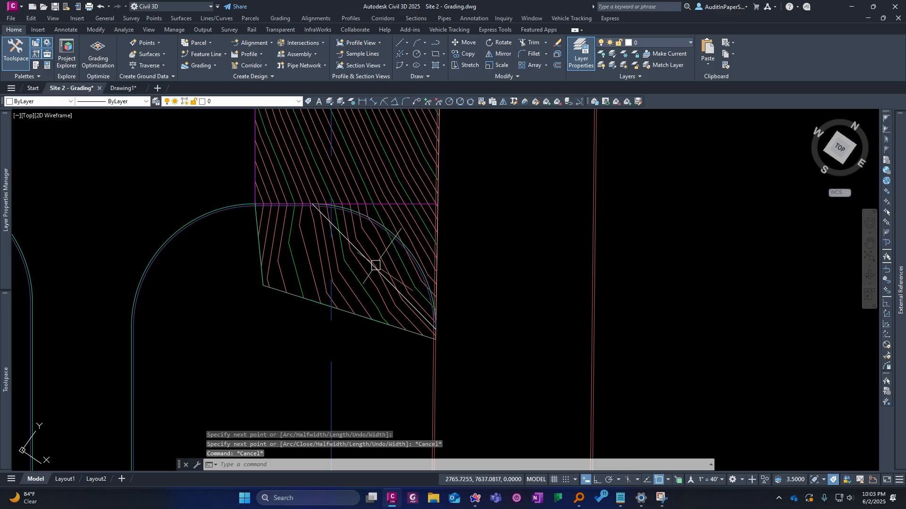
- Convert the chord polyline to a feature line in Site 1 with the Corridor Lane Break style on layer C-TOPO-FEAT, erasing the original
{"action": "left_click", "coordinate": [376, 265]}
{"action": "type", "text": "cfl"}
{"action": "key", "text": "Return"}
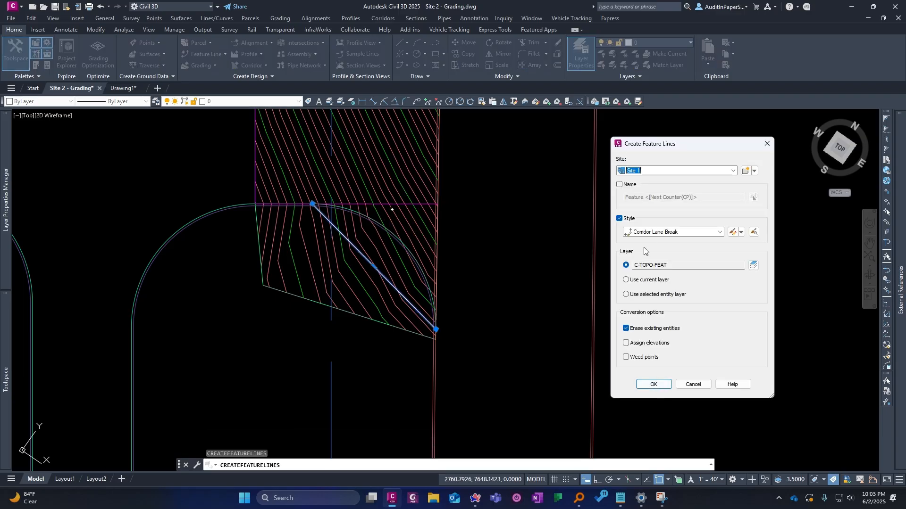
{"action": "left_click", "coordinate": [670, 236]}
{"action": "left_click", "coordinate": [667, 363]}
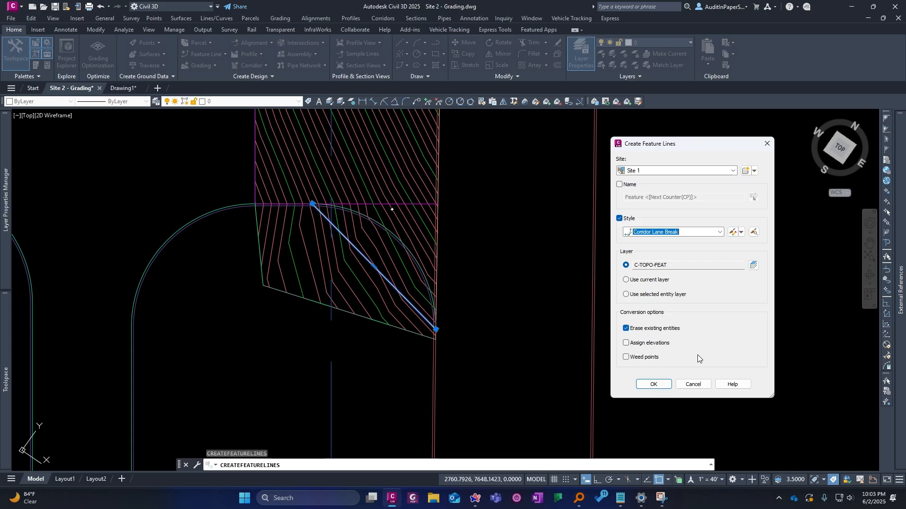
{"action": "left_click", "coordinate": [654, 384]}
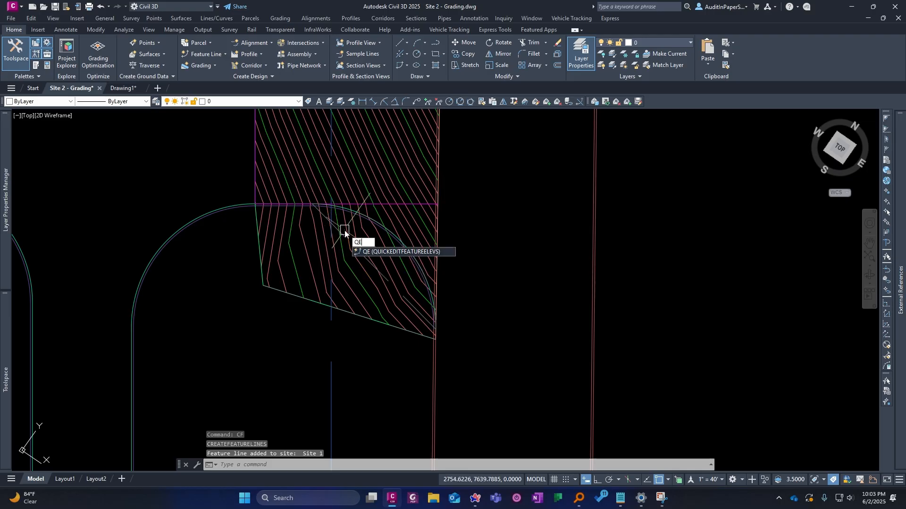
- Check the grade along the straight chord feature line in both directions with Quick Elevation Edit, changing nothing
{"action": "key", "text": "Return"}
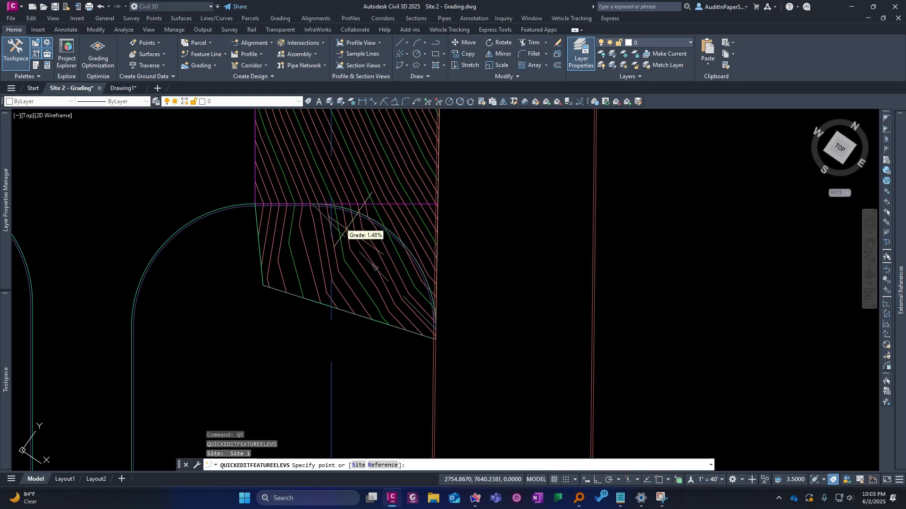
{"action": "key", "text": "Escape"}
{"action": "left_click", "coordinate": [340, 234]}
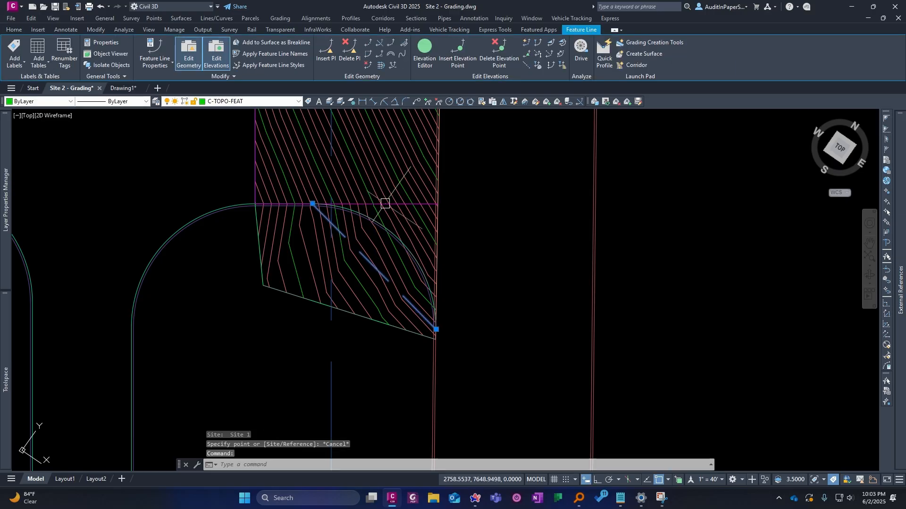
{"action": "left_click", "coordinate": [526, 45]}
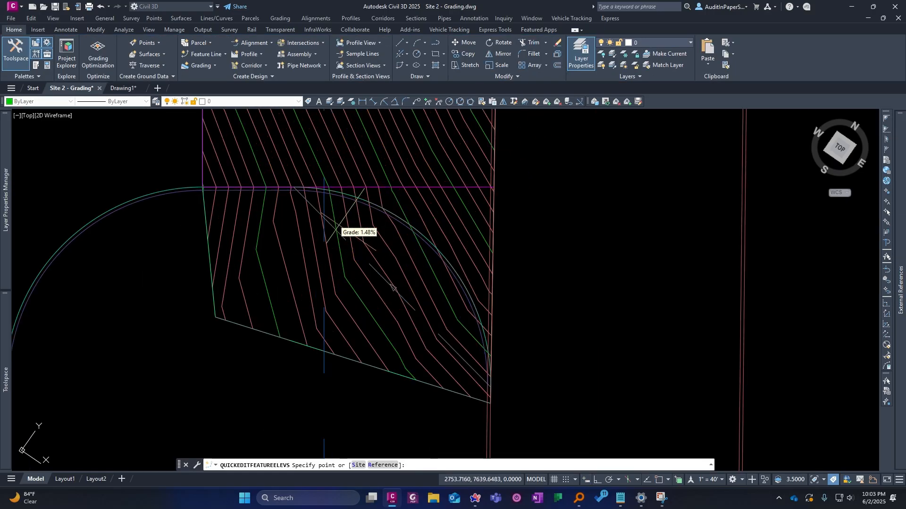
{"action": "scroll", "coordinate": [358, 230], "scroll_direction": "up", "scroll_amount": 2}
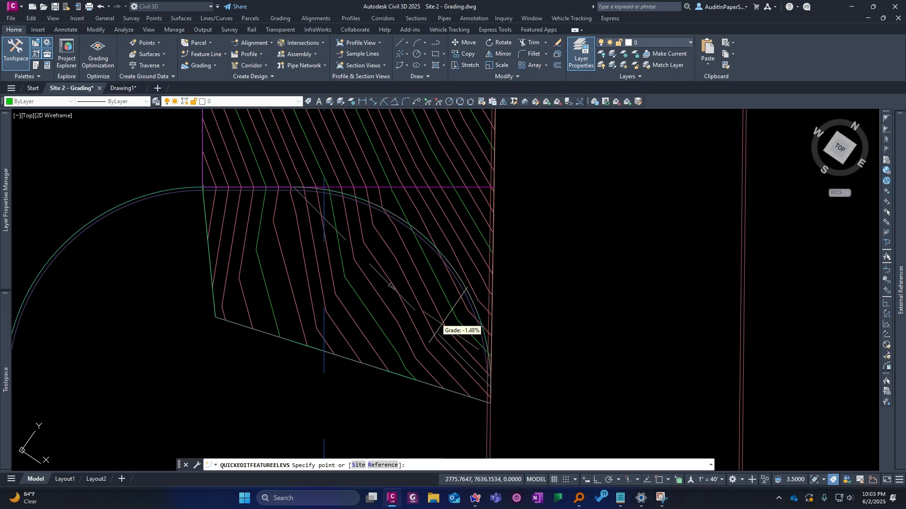
{"action": "scroll", "coordinate": [385, 259], "scroll_direction": "down", "scroll_amount": 2}
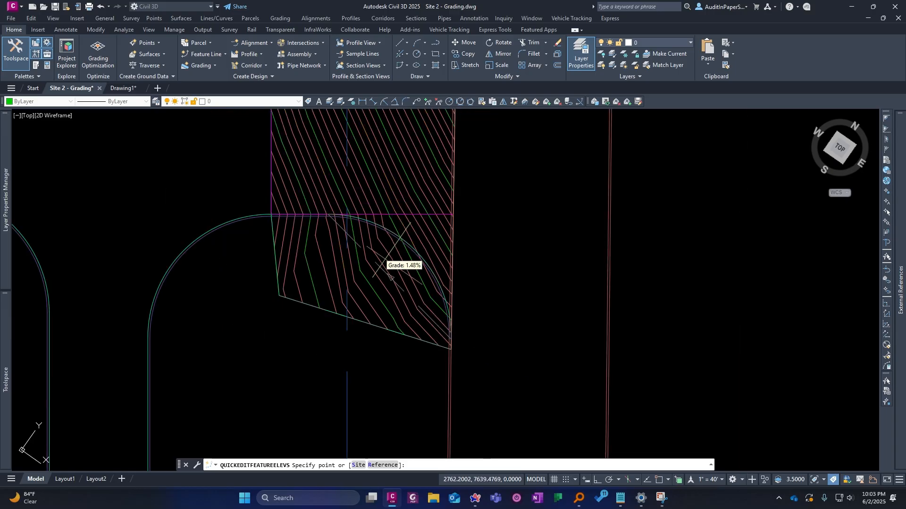
{"action": "key", "text": "Escape"}
- Add the chord feature line to surface FG 2 as a standard breakline with 20.00' supplementing distance and 0.10' mid-ordinate distance
{"action": "left_click", "coordinate": [389, 276]}
{"action": "right_click", "coordinate": [372, 259]}
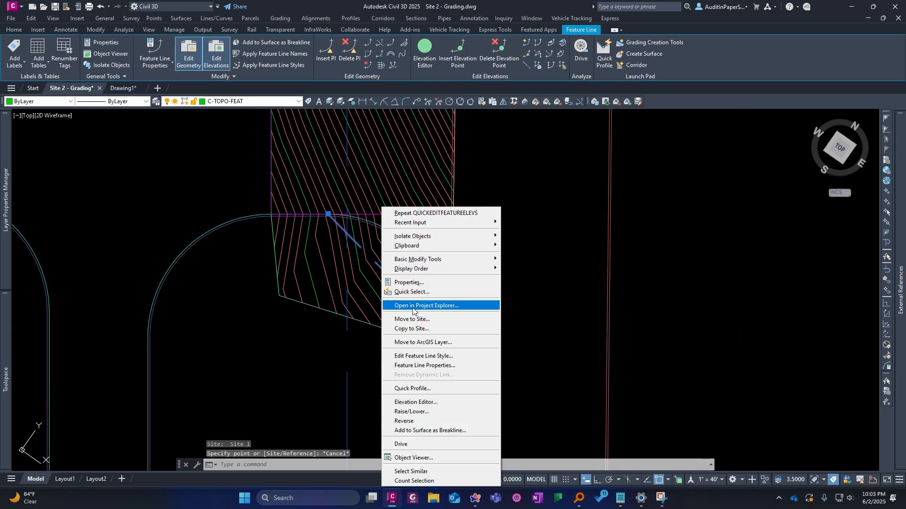
{"action": "left_click", "coordinate": [424, 431]}
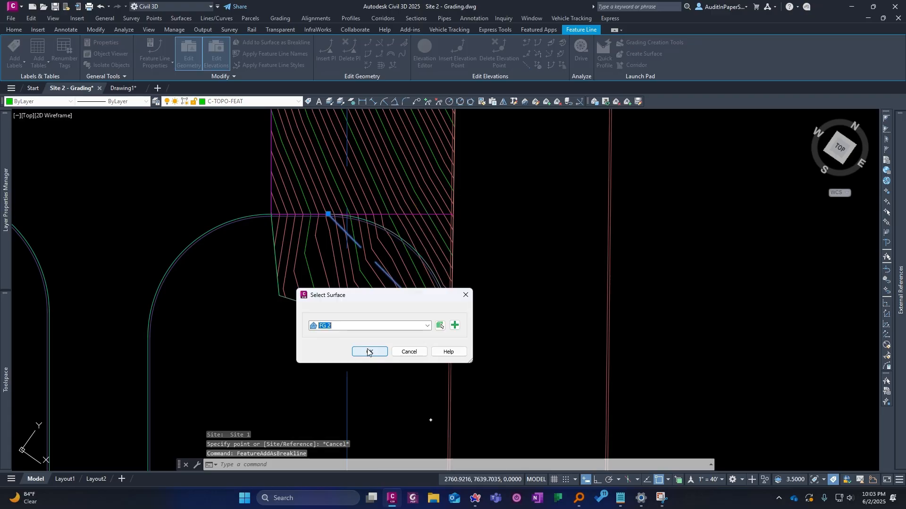
{"action": "left_click", "coordinate": [371, 352]}
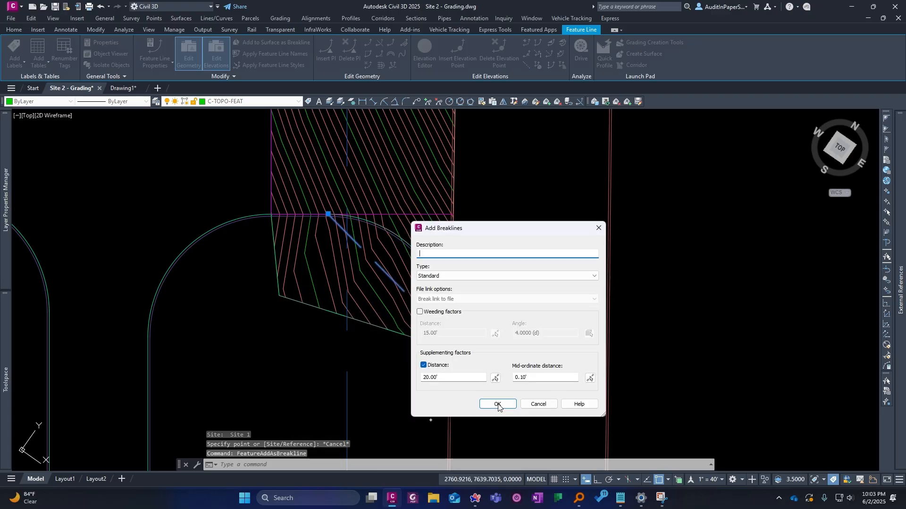
{"action": "left_click", "coordinate": [497, 404]}
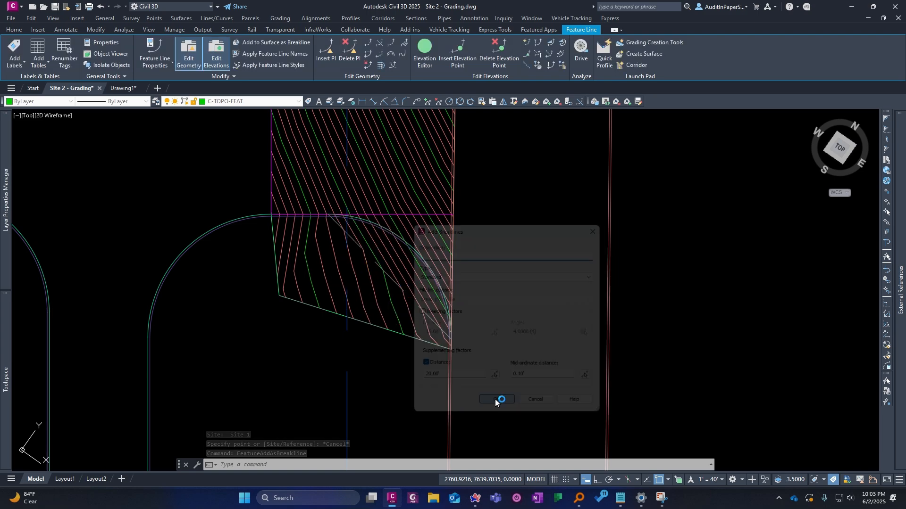
{"action": "key", "text": "Escape"}
- Examine the FG 2 contours between the lower curve and the straight chord breakline
{"action": "scroll", "coordinate": [415, 245], "scroll_direction": "up", "scroll_amount": 4}
{"action": "left_click", "coordinate": [421, 221]}
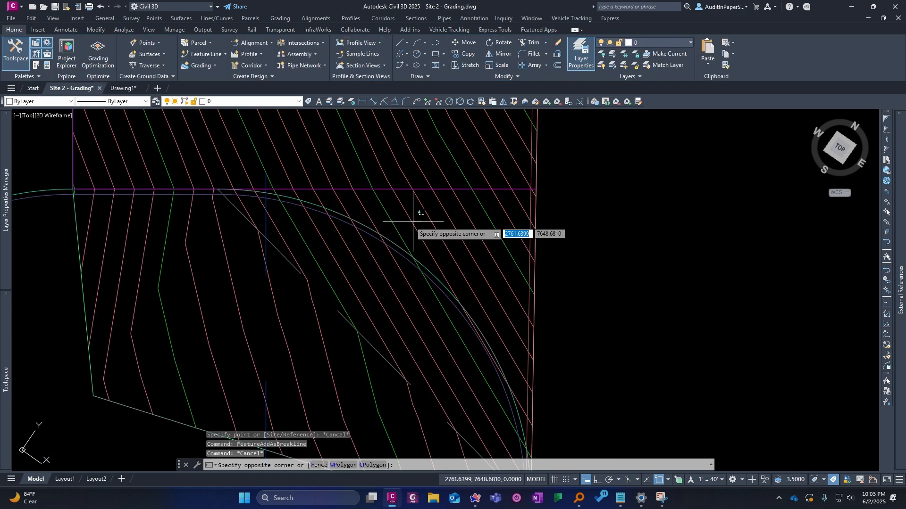
{"action": "key", "text": "Escape"}
{"action": "left_click", "coordinate": [424, 220]}
{"action": "scroll", "coordinate": [424, 219], "scroll_direction": "down", "scroll_amount": 4}
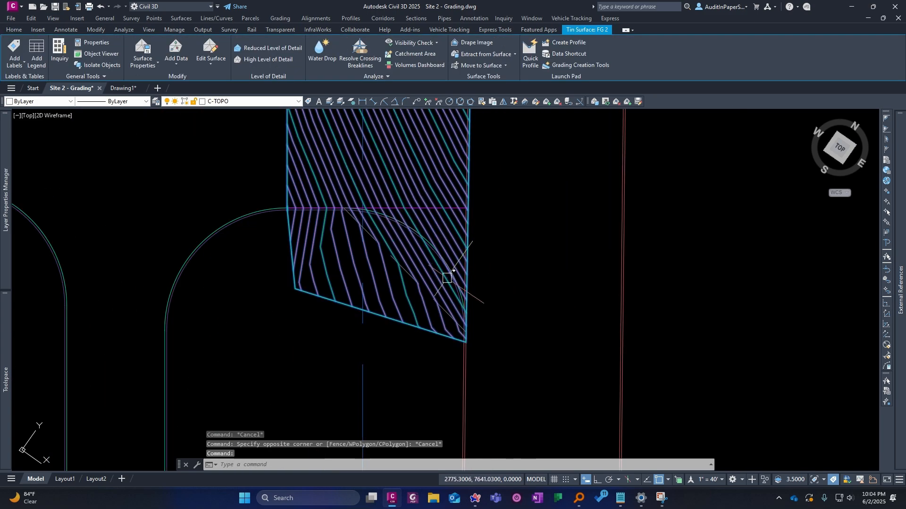
{"action": "scroll", "coordinate": [418, 252], "scroll_direction": "down", "scroll_amount": 1}
{"action": "scroll", "coordinate": [451, 297], "scroll_direction": "up", "scroll_amount": 3}
{"action": "key", "text": "Escape"}
- Insert elevation points at 5' increments along the lower curve's feature line
{"action": "left_click", "coordinate": [460, 284]}
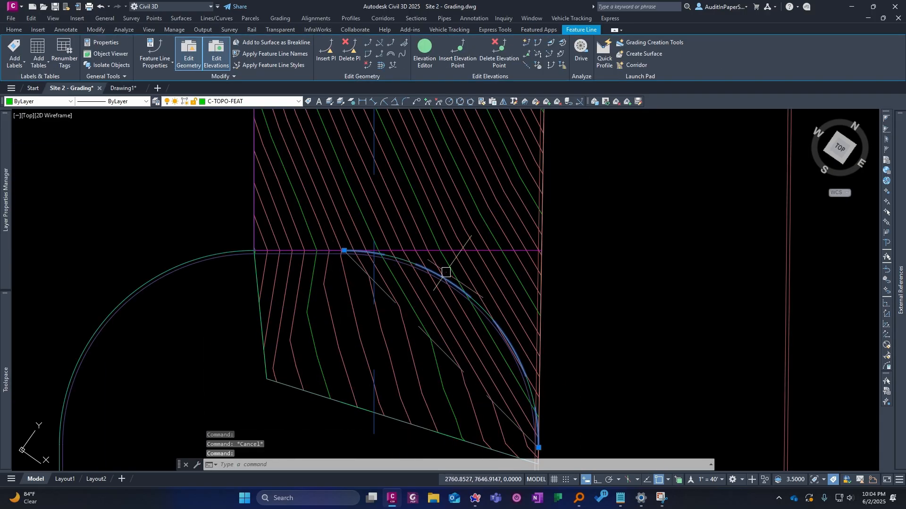
{"action": "middle_click_drag", "start_coordinate": [446, 272], "coordinate": [315, 182]}
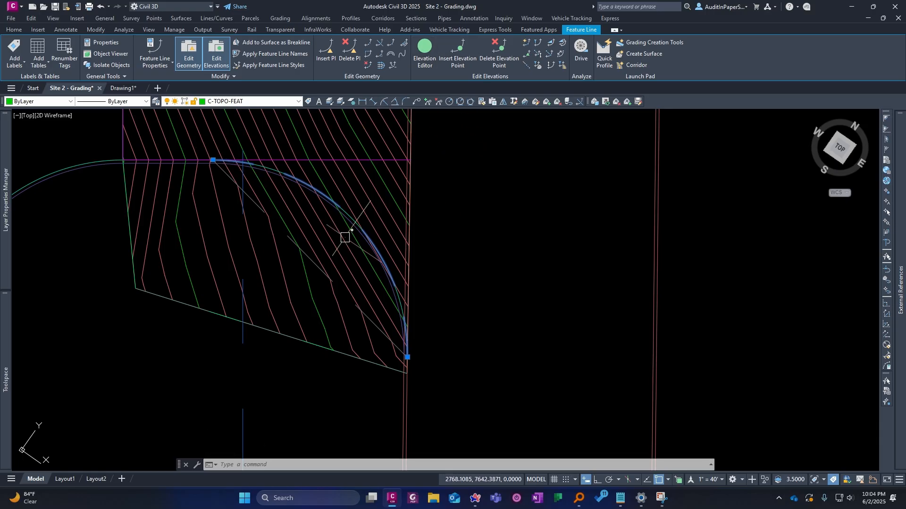
{"action": "left_click", "coordinate": [458, 53]}
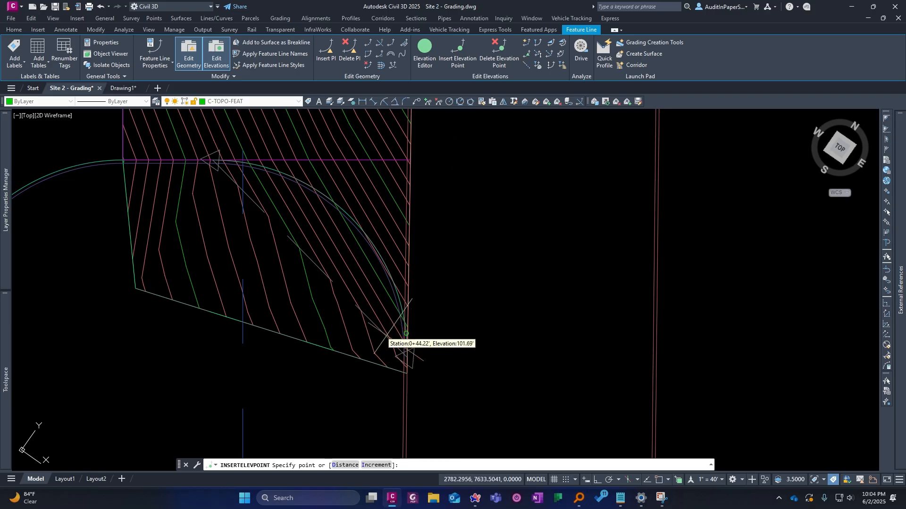
{"action": "type", "text": "I"}
{"action": "key", "text": "Return"}
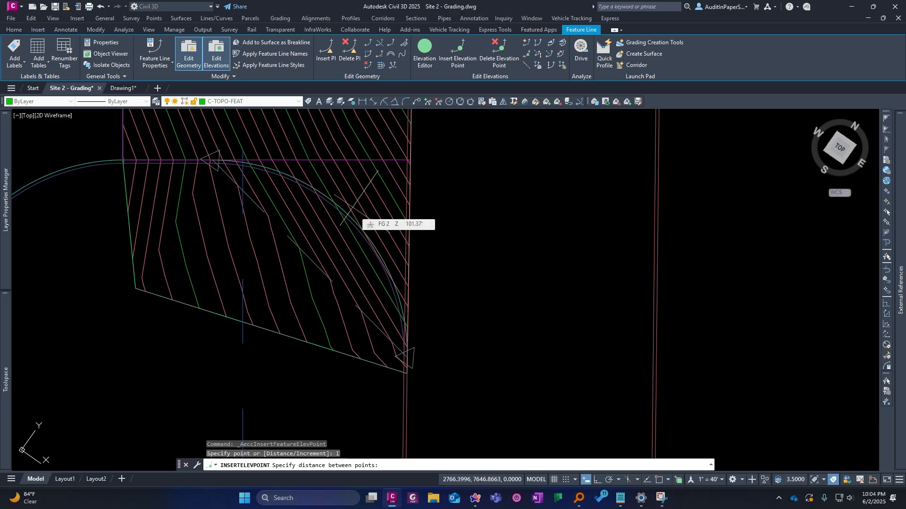
{"action": "type", "text": "5"}
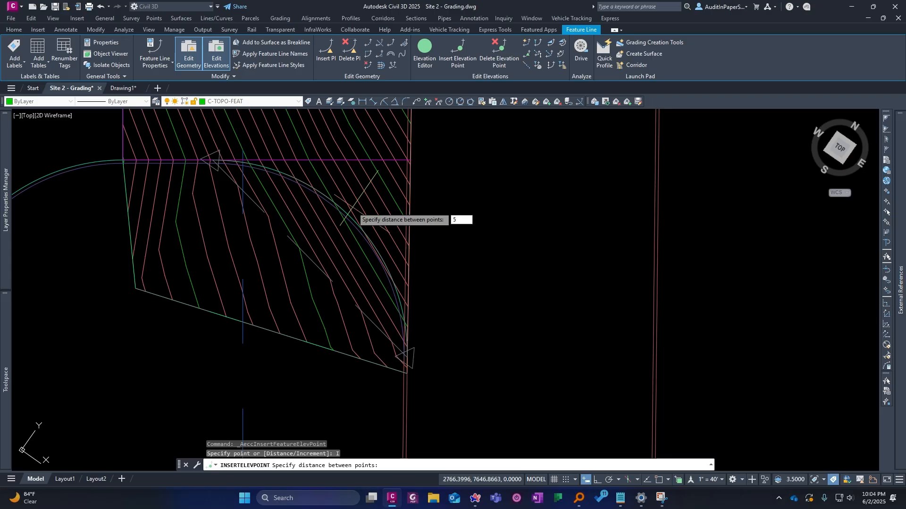
{"action": "key", "text": "Return"}
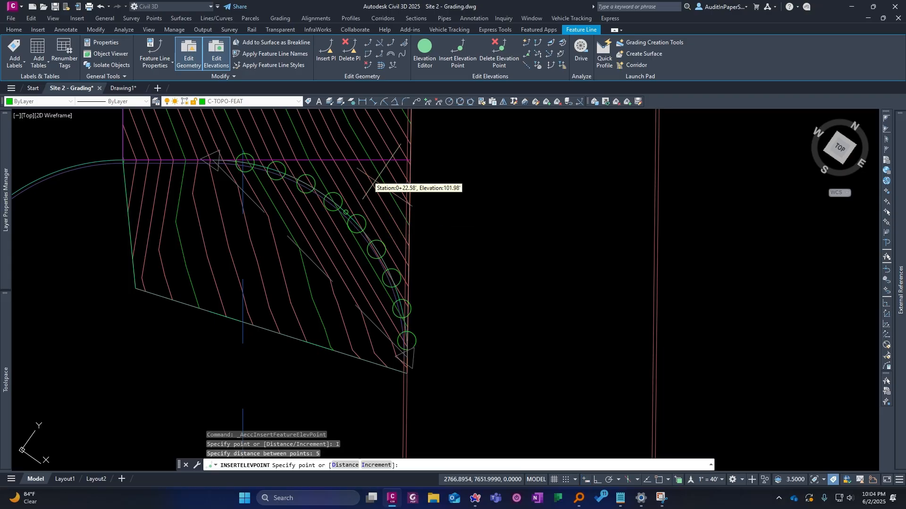
{"action": "left_click", "coordinate": [346, 212]}
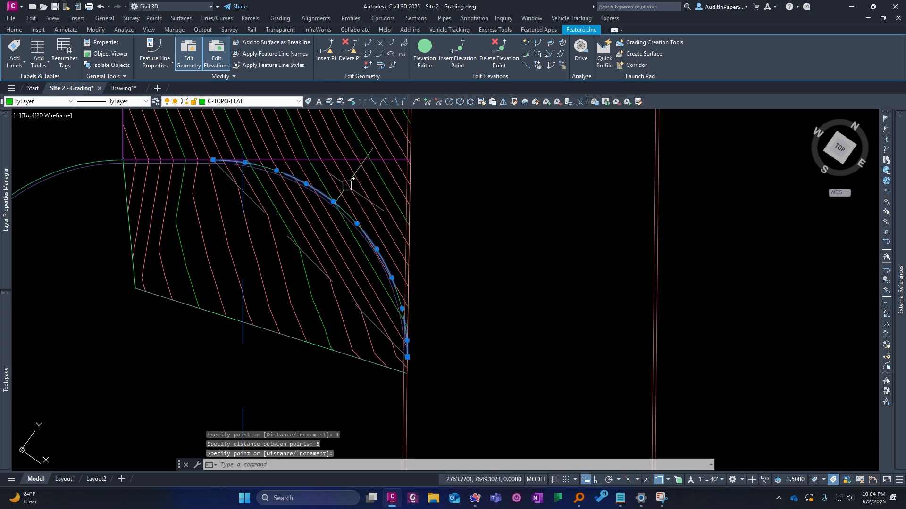
{"action": "middle_click_drag", "start_coordinate": [347, 182], "coordinate": [384, 220]}
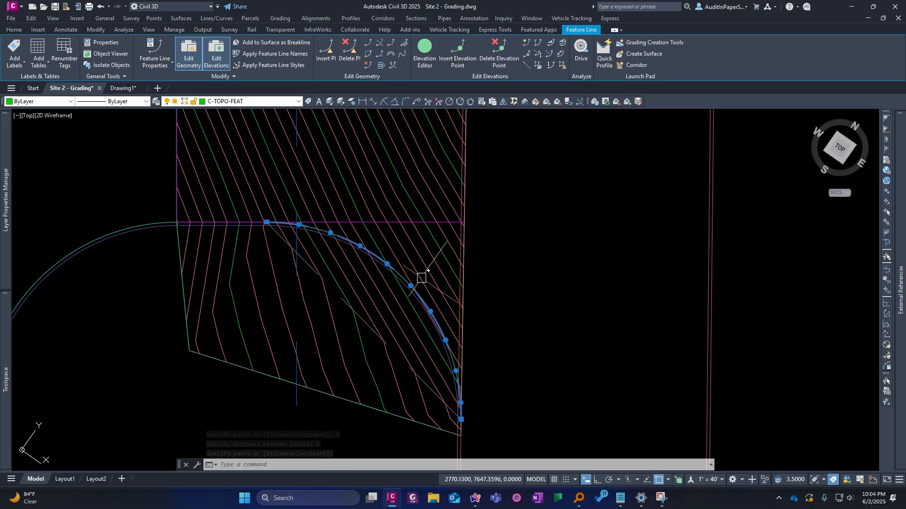
{"action": "right_click", "coordinate": [406, 279]}
{"action": "key", "text": "Escape"}
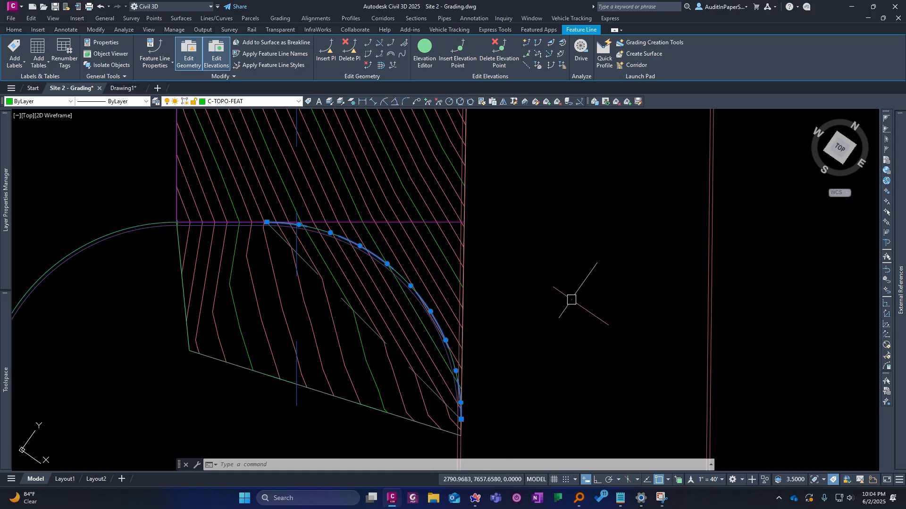
{"action": "key", "text": "Escape"}
{"action": "right_click", "coordinate": [440, 206]}
{"action": "key", "text": "Escape"}
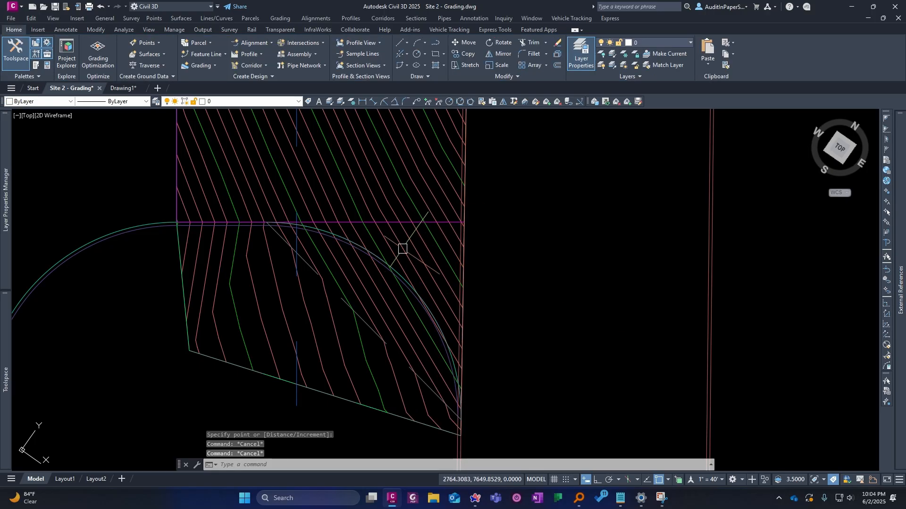
- Assign elevations from surface FG 2 to the lower curve's feature line, without inserting intermediate grade break points
{"action": "left_click", "coordinate": [380, 262]}
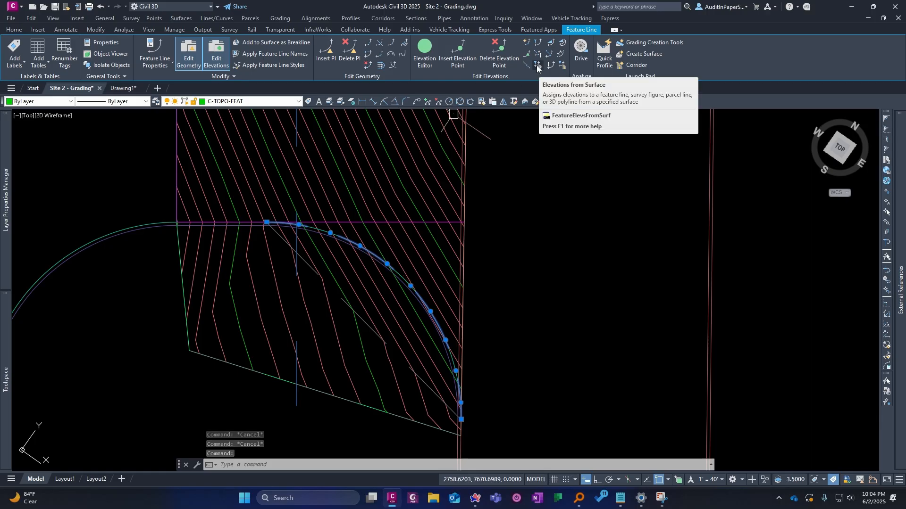
{"action": "key", "text": "Escape"}
{"action": "type", "text": "a"}
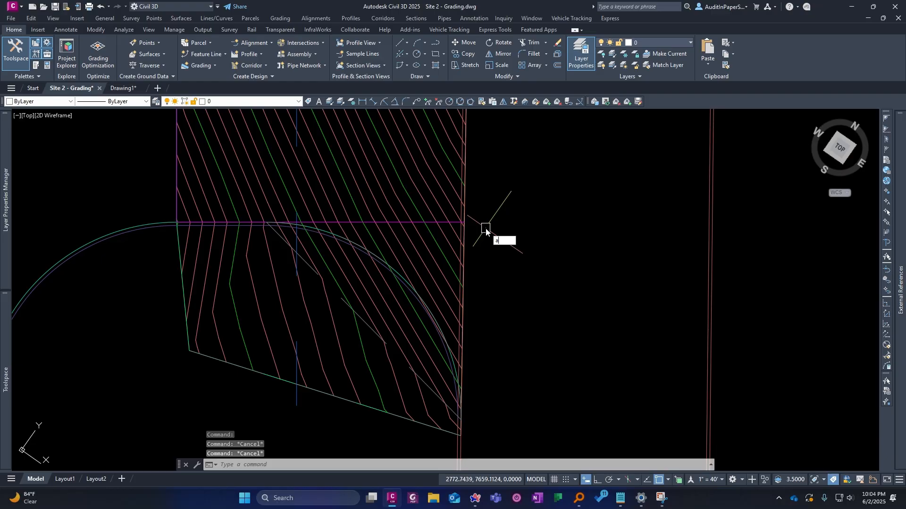
{"action": "type", "text": "e"}
{"action": "key", "text": "Return"}
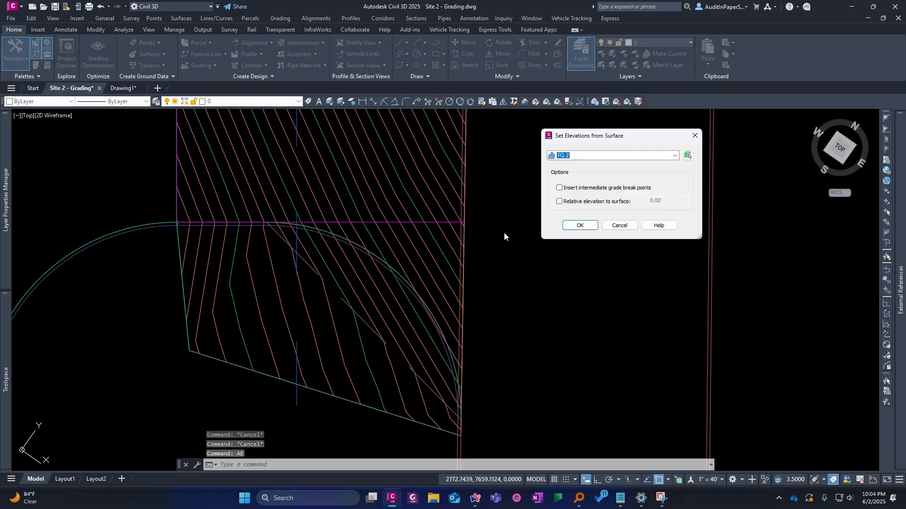
{"action": "left_click", "coordinate": [579, 226]}
{"action": "scroll", "coordinate": [378, 265], "scroll_direction": "up", "scroll_amount": 2}
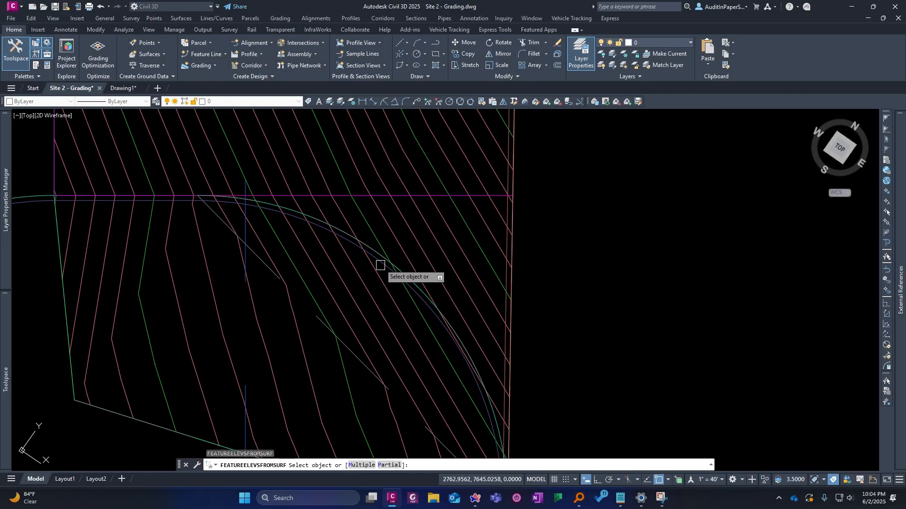
{"action": "scroll", "coordinate": [381, 257], "scroll_direction": "down", "scroll_amount": 2}
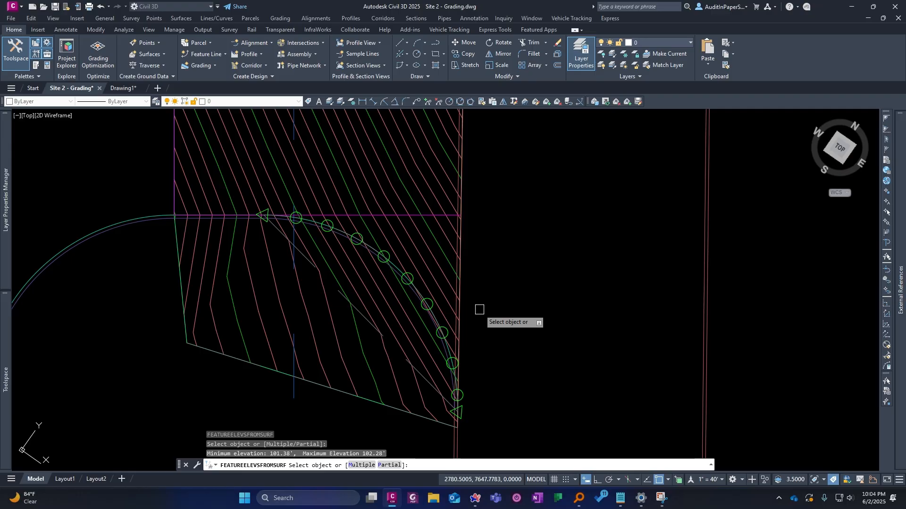
{"action": "key", "text": "Return"}
{"action": "key", "text": "Return"}
- Erase the straight chord feature line across the lower curve
{"action": "left_click", "coordinate": [398, 259]}
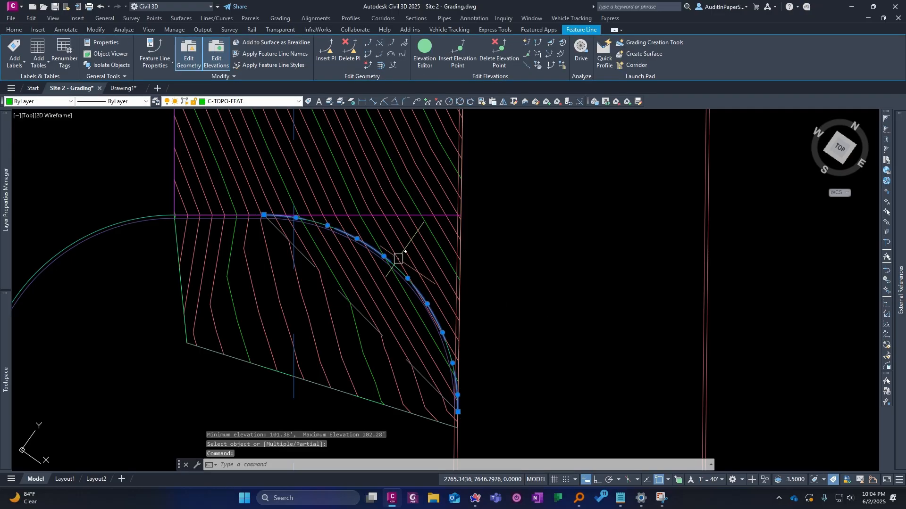
{"action": "middle_click_drag", "start_coordinate": [359, 206], "coordinate": [452, 185]}
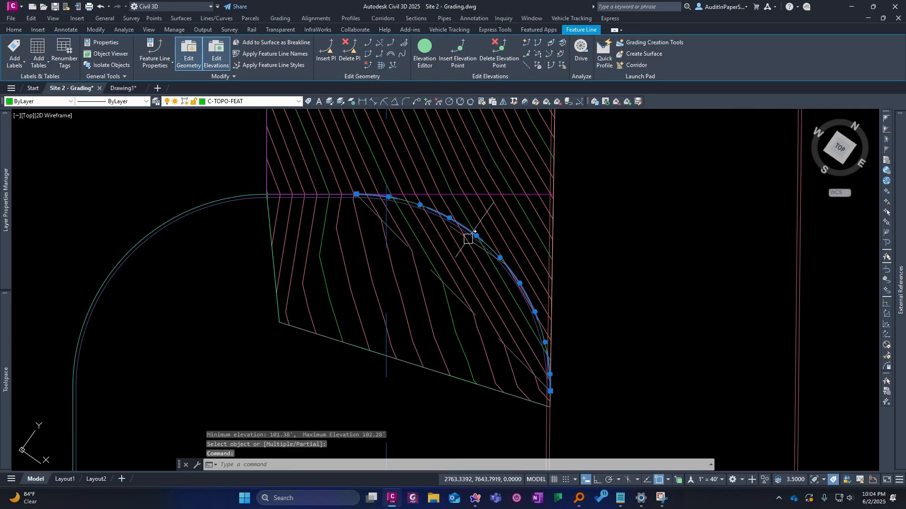
{"action": "middle_click_drag", "start_coordinate": [468, 238], "coordinate": [408, 246]}
{"action": "key", "text": "Escape"}
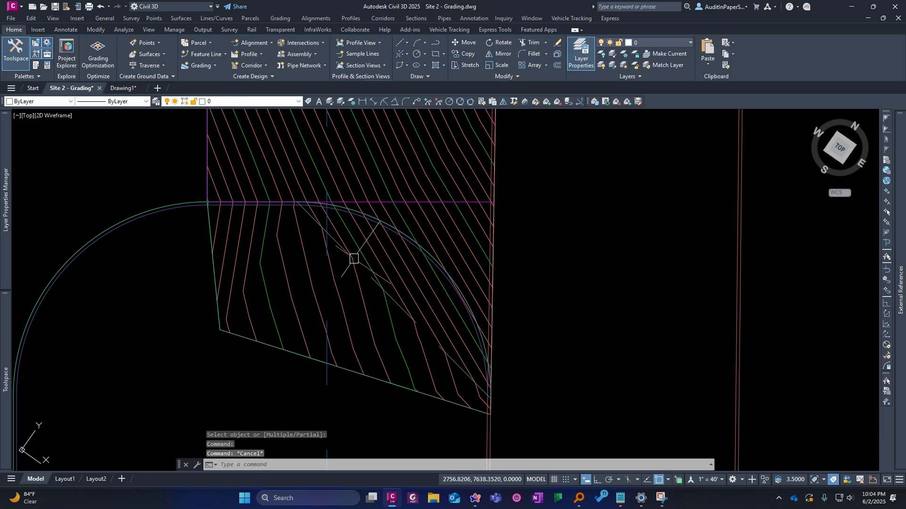
{"action": "left_click", "coordinate": [362, 270]}
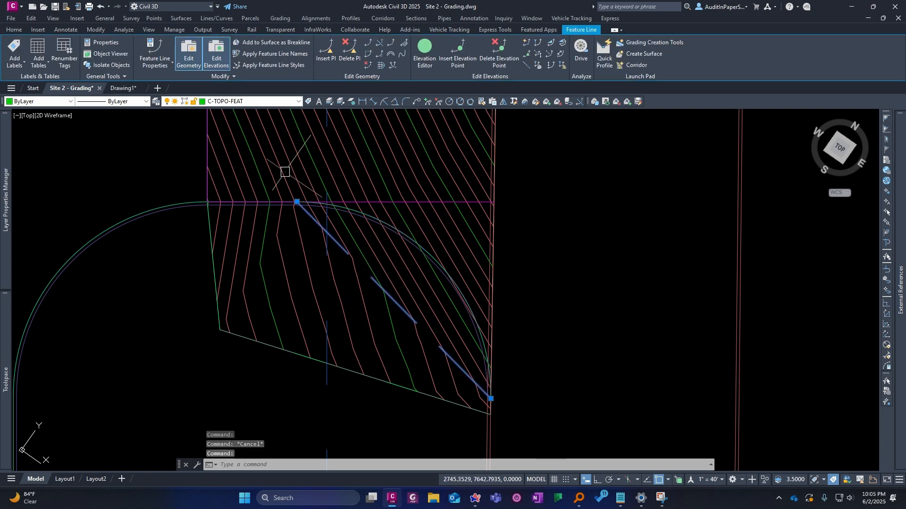
{"action": "key", "text": "Delete"}
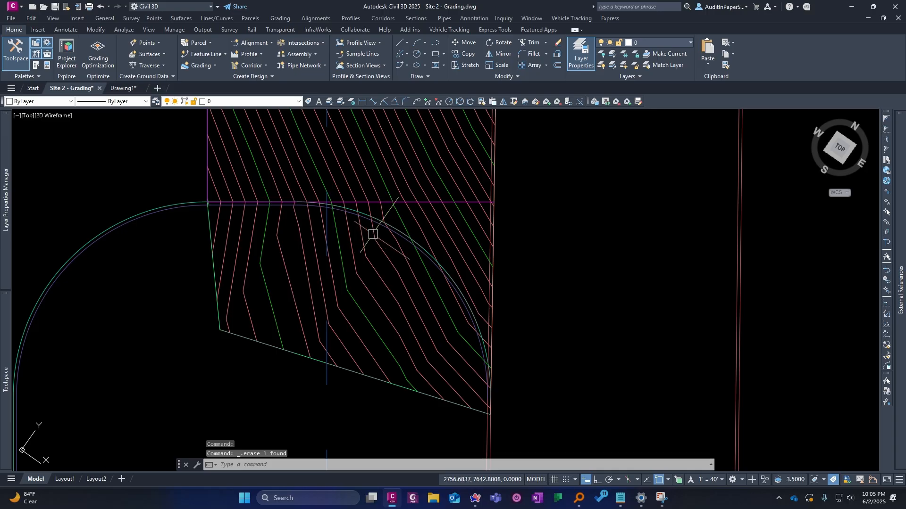
- Add the lower curve's feature line to surface FG 2 as a standard breakline
{"action": "left_click", "coordinate": [403, 230]}
{"action": "scroll", "coordinate": [462, 235], "scroll_direction": "up", "scroll_amount": 2}
{"action": "key", "text": "Escape"}
{"action": "left_click", "coordinate": [397, 205]}
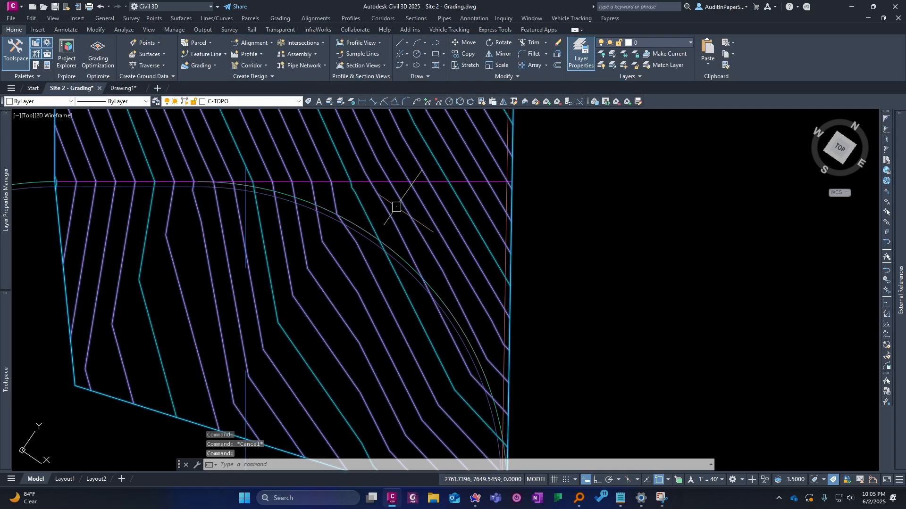
{"action": "key", "text": "Escape"}
{"action": "scroll", "coordinate": [334, 219], "scroll_direction": "down", "scroll_amount": 2}
{"action": "left_click", "coordinate": [334, 219]}
{"action": "scroll", "coordinate": [352, 215], "scroll_direction": "down", "scroll_amount": 2}
{"action": "right_click", "coordinate": [374, 207]}
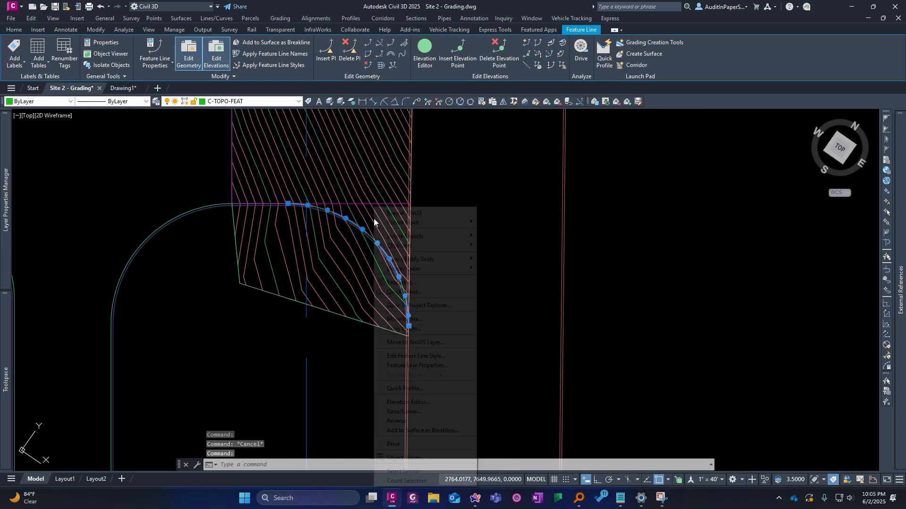
{"action": "left_click", "coordinate": [456, 430]}
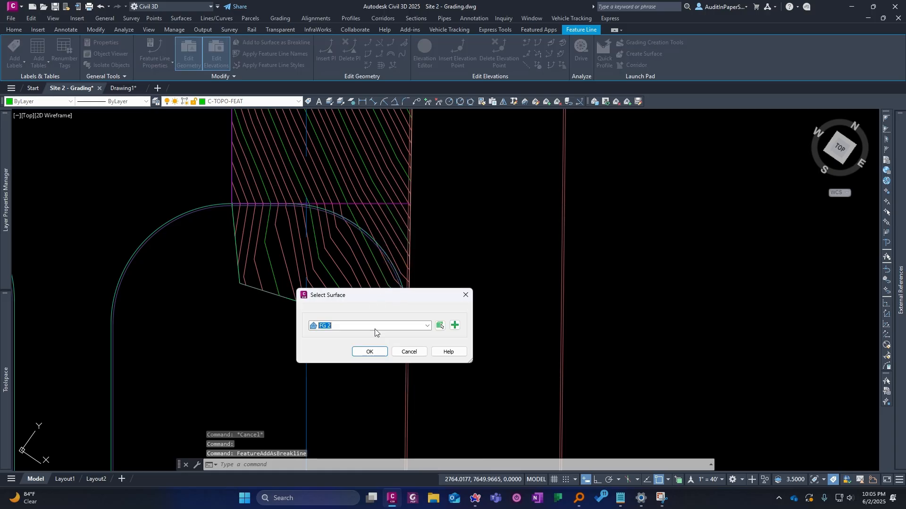
{"action": "left_click", "coordinate": [371, 352]}
{"action": "left_click", "coordinate": [498, 404]}
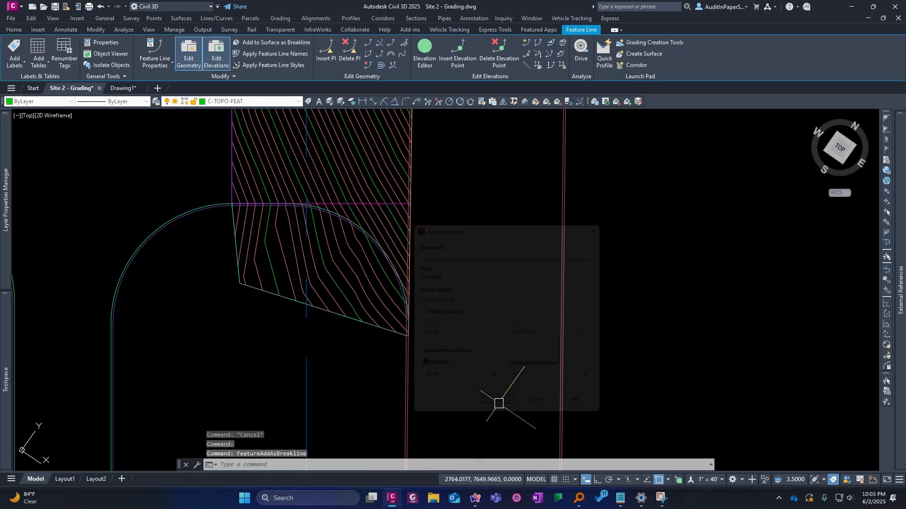
{"action": "key", "text": "Escape"}
{"action": "scroll", "coordinate": [354, 203], "scroll_direction": "up", "scroll_amount": 4}
{"action": "scroll", "coordinate": [432, 285], "scroll_direction": "down", "scroll_amount": 6}
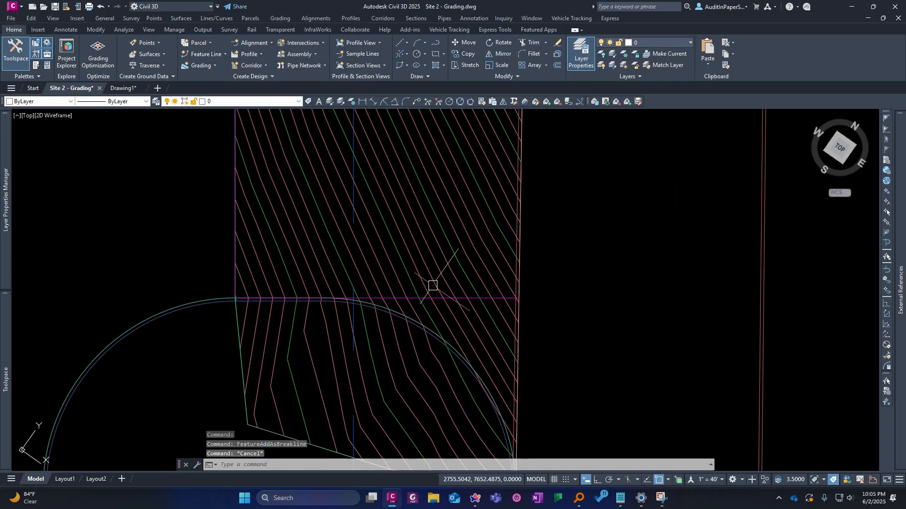
- Change the style of surface FG 2 to Contours 1' and 5' (Design)
{"action": "left_click", "coordinate": [448, 211]}
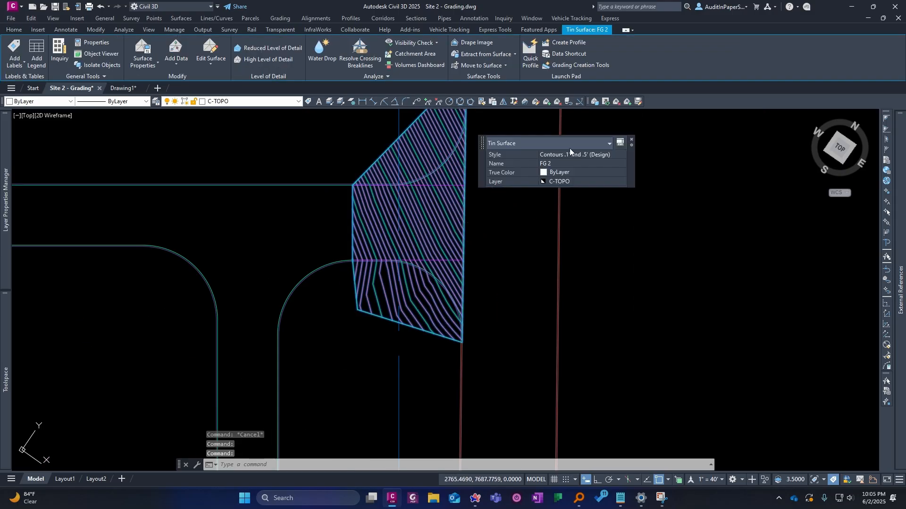
{"action": "left_click", "coordinate": [572, 155]}
{"action": "left_click", "coordinate": [597, 206]}
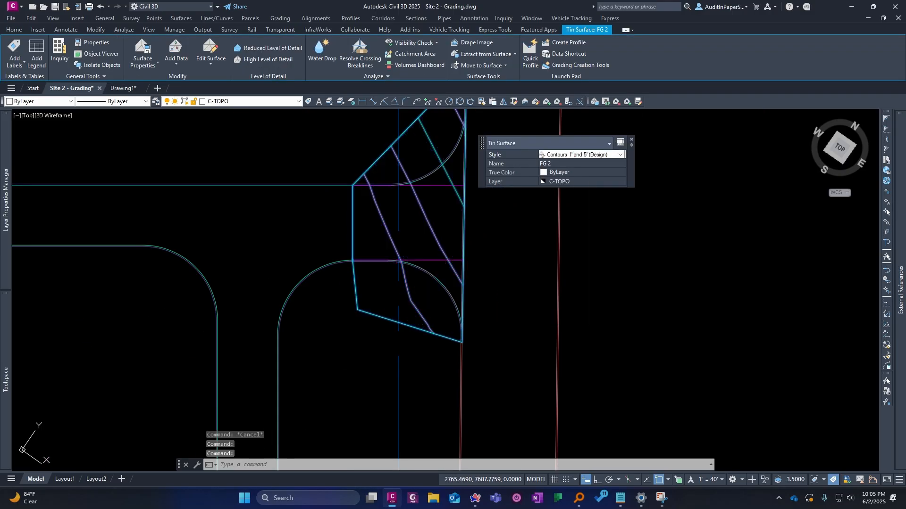
{"action": "key", "text": "Escape"}
- Examine where the FG 2 contours cross the lower curve's feature line
{"action": "scroll", "coordinate": [419, 257], "scroll_direction": "up", "scroll_amount": 2}
{"action": "scroll", "coordinate": [482, 278], "scroll_direction": "up", "scroll_amount": 2}
{"action": "left_click", "coordinate": [482, 279]}
{"action": "key", "text": "Escape"}
{"action": "scroll", "coordinate": [312, 244], "scroll_direction": "up", "scroll_amount": 4}
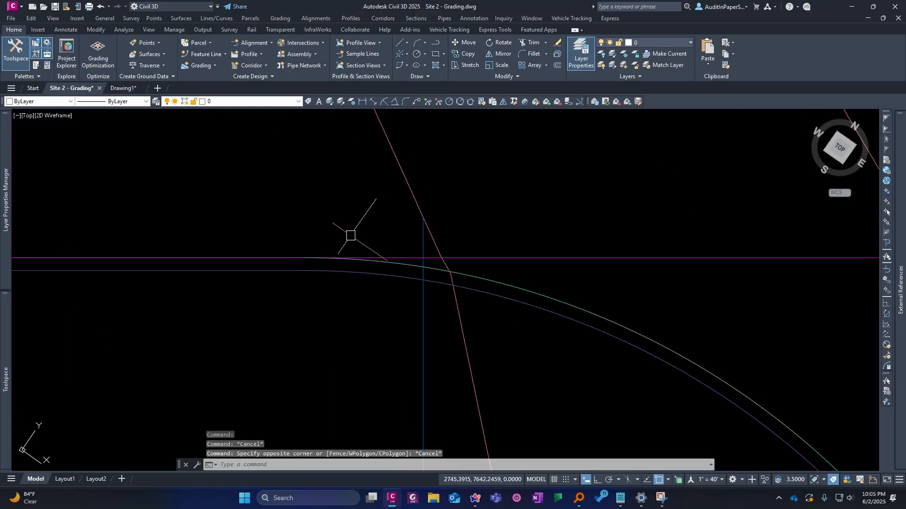
{"action": "left_click", "coordinate": [496, 280]}
{"action": "scroll", "coordinate": [497, 279], "scroll_direction": "up", "scroll_amount": 1}
{"action": "scroll", "coordinate": [494, 259], "scroll_direction": "down", "scroll_amount": 4}
{"action": "key", "text": "Escape"}
{"action": "scroll", "coordinate": [527, 239], "scroll_direction": "down", "scroll_amount": 4}
{"action": "key", "text": "Escape"}
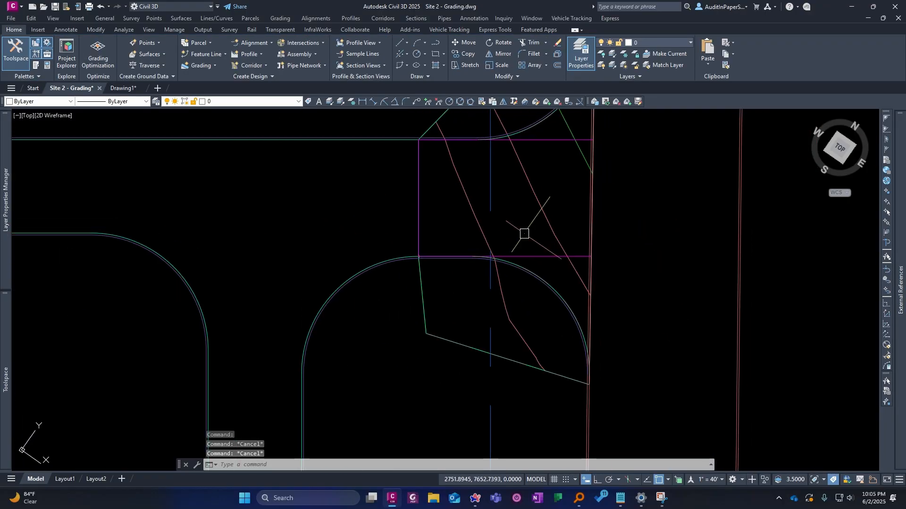
{"action": "left_click", "coordinate": [547, 278]}
{"action": "scroll", "coordinate": [547, 281], "scroll_direction": "up", "scroll_amount": 4}
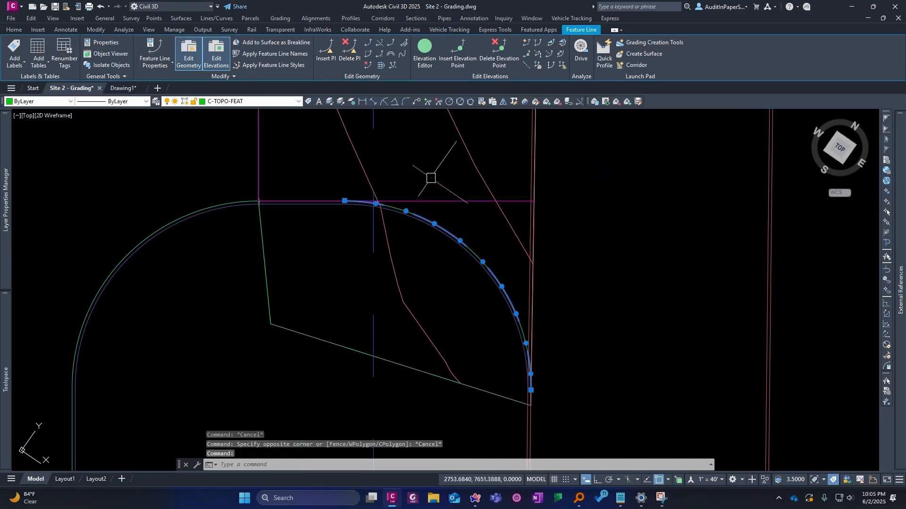
{"action": "left_click", "coordinate": [380, 66]}
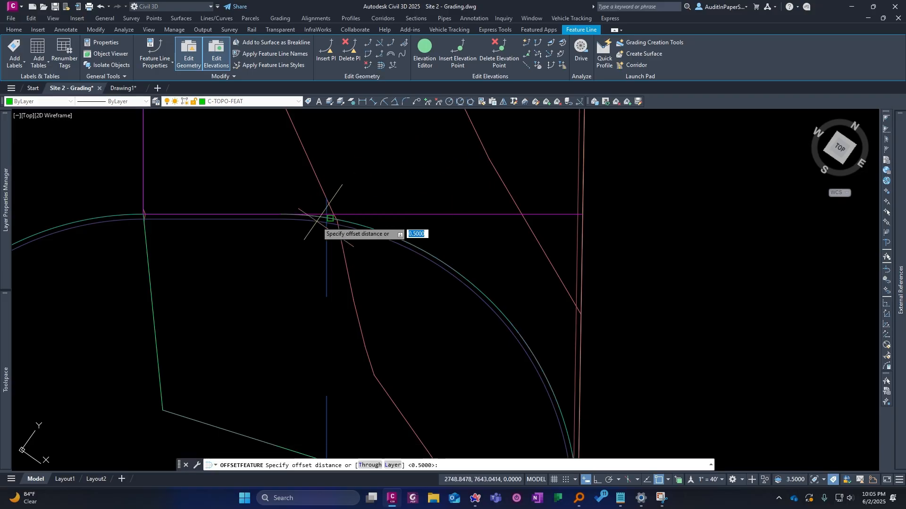
{"action": "key", "text": "Return"}
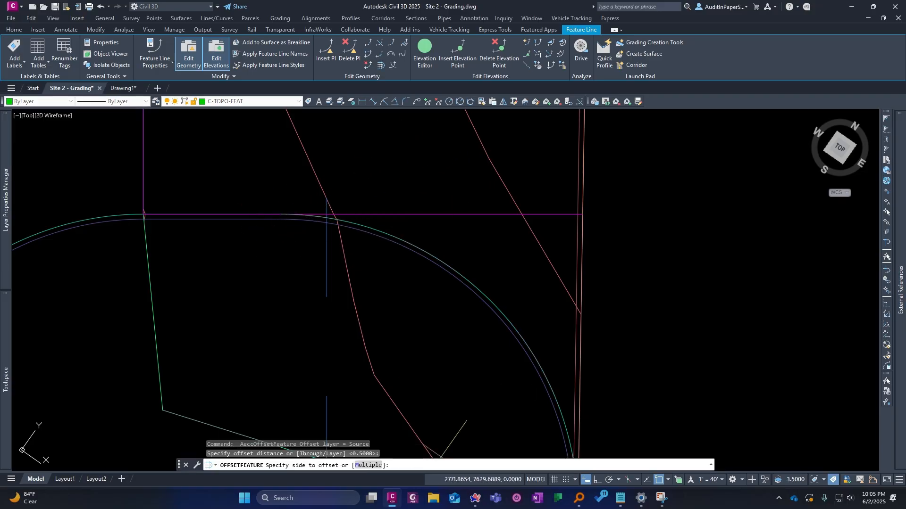
{"action": "scroll", "coordinate": [311, 221], "scroll_direction": "down", "scroll_amount": 2}
{"action": "left_click", "coordinate": [304, 269]}
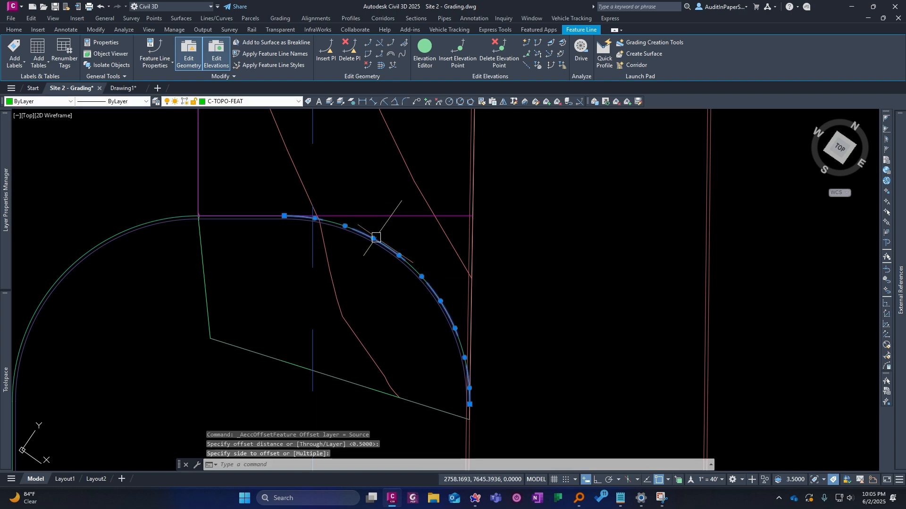
- Try to offset the lower curve's feature line outward by 0.5 with an elevation difference of 0.50
{"action": "left_click", "coordinate": [386, 66]}
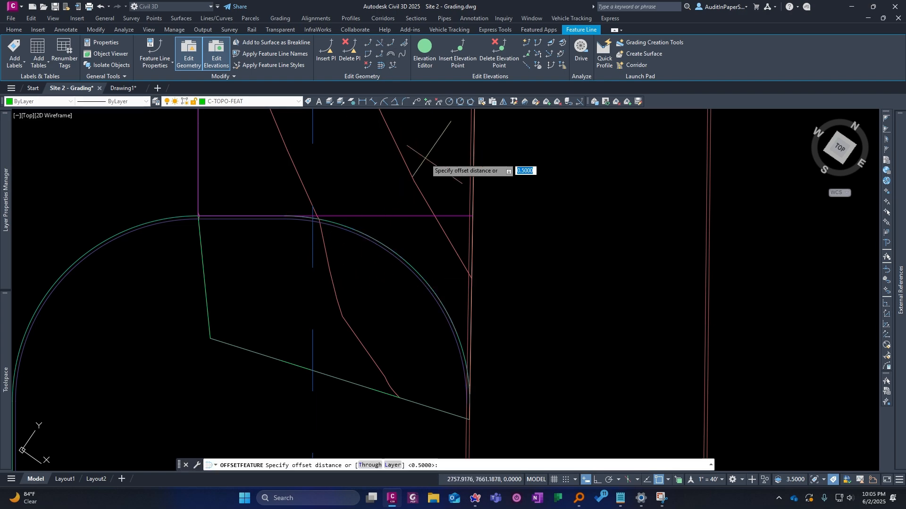
{"action": "key", "text": "Return"}
{"action": "type", "text": "0.5"}
{"action": "key", "text": "Return"}
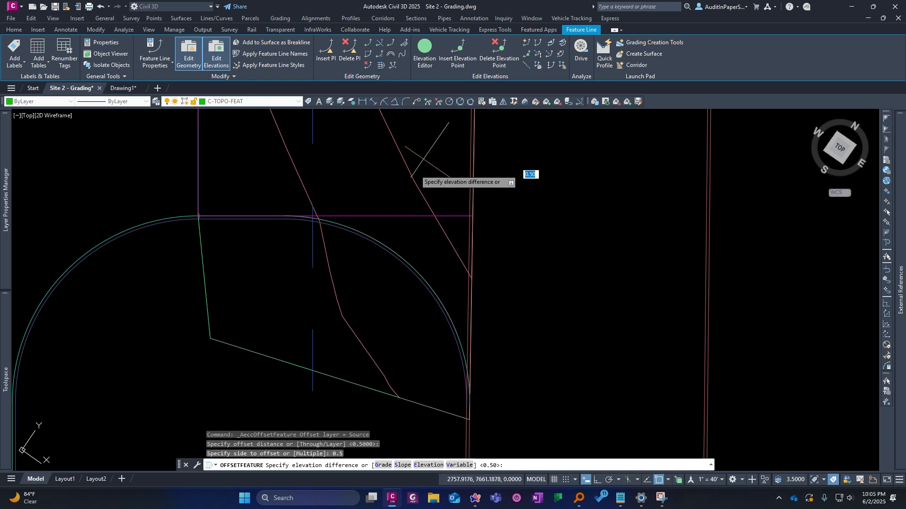
{"action": "key", "text": "Return"}
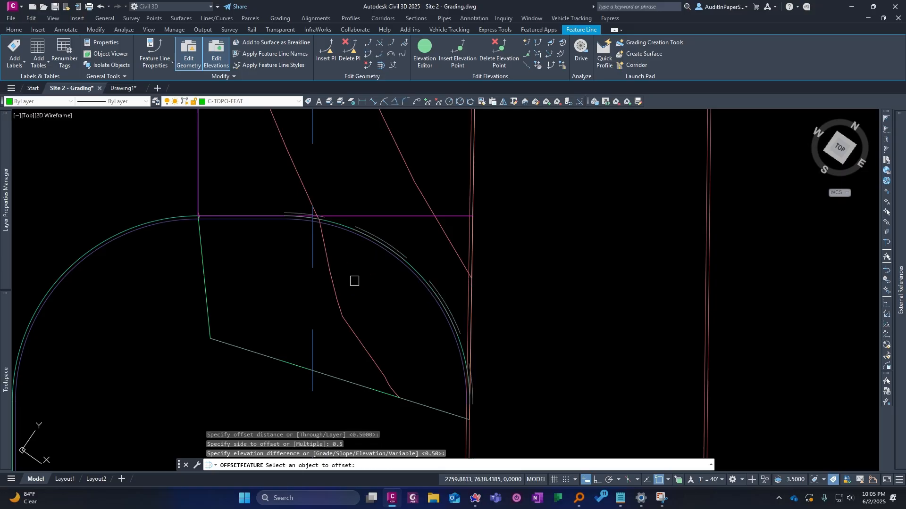
{"action": "key", "text": "Escape"}
- Erase the offset feature line on the outer side of the lower curve
{"action": "left_click", "coordinate": [377, 238]}
{"action": "type", "text": "e"}
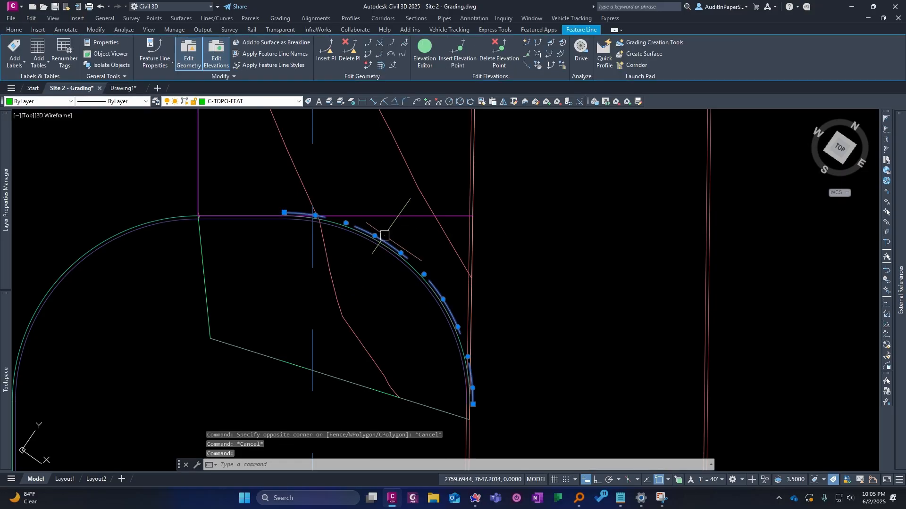
{"action": "key", "text": "Return"}
- Offset the lower curve's feature line 0.5 toward the inside of the curve with an elevation difference of 0.50
{"action": "left_click", "coordinate": [387, 271]}
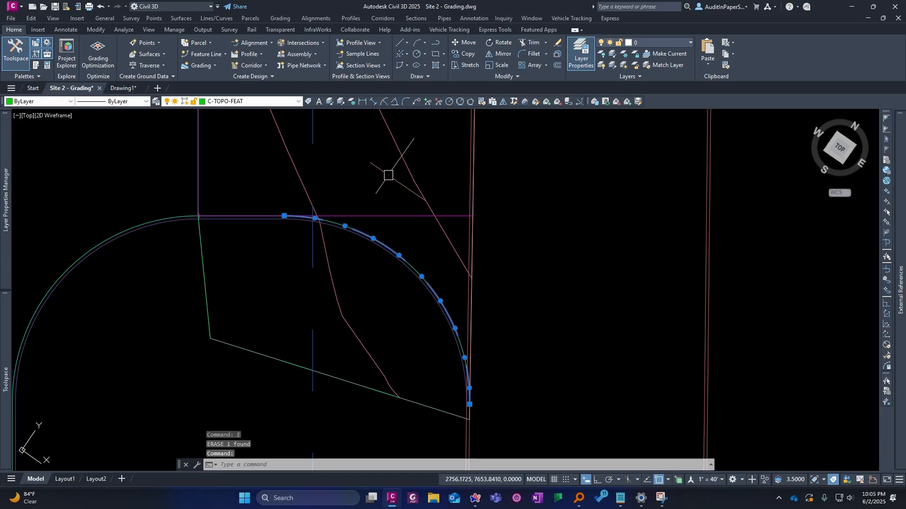
{"action": "left_click", "coordinate": [384, 64]}
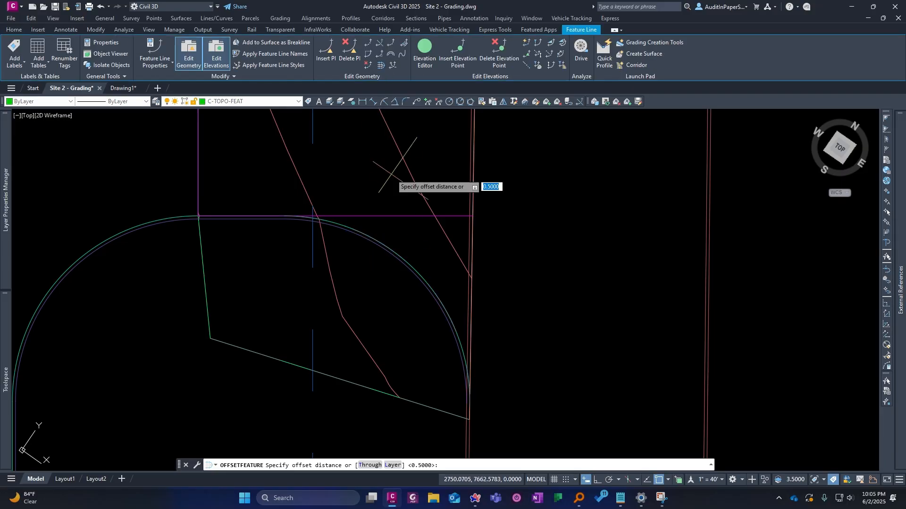
{"action": "key", "text": "Return"}
{"action": "left_click", "coordinate": [343, 262]}
{"action": "key", "text": "Return"}
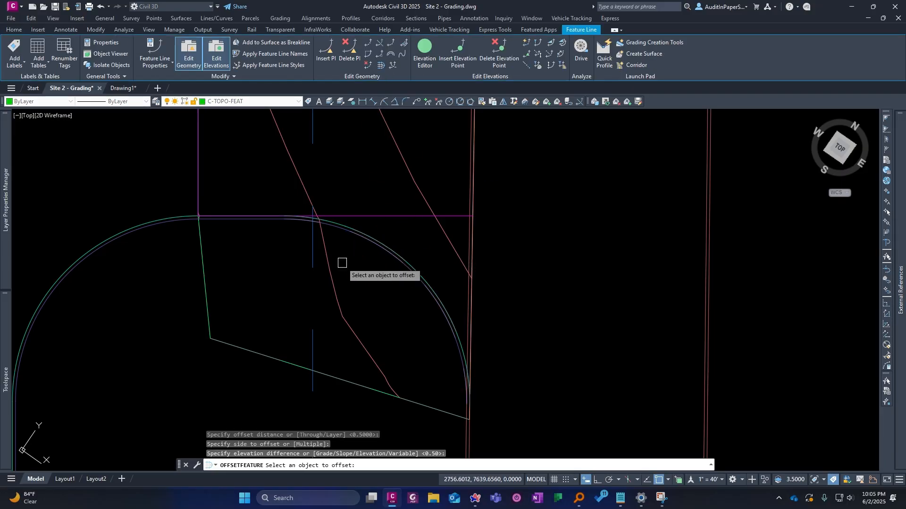
{"action": "key", "text": "Escape"}
- Add the inner offset feature line to surface FG 2 as a breakline
{"action": "left_click", "coordinate": [382, 251]}
{"action": "right_click", "coordinate": [383, 253]}
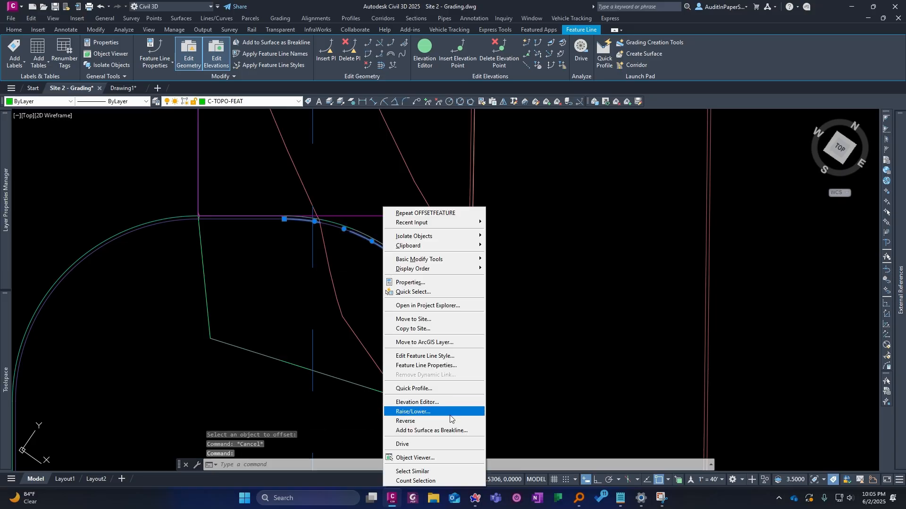
{"action": "left_click", "coordinate": [439, 431]}
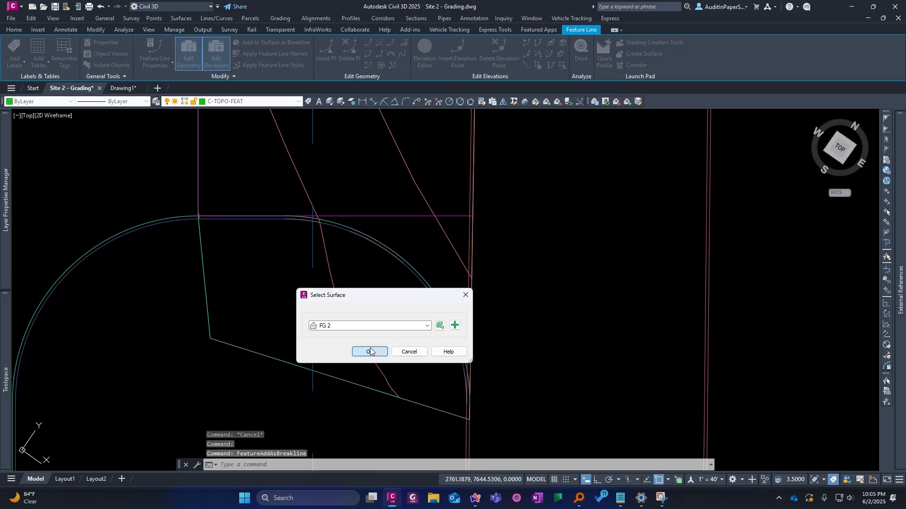
{"action": "left_click", "coordinate": [370, 351]}
{"action": "left_click", "coordinate": [498, 405]}
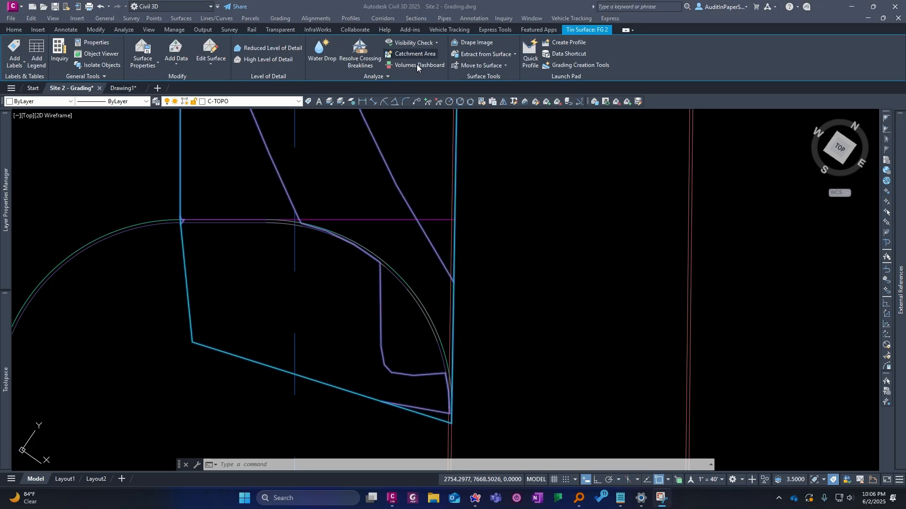
- Inspect surface FG 2 in the Object Viewer, and check its contours where they meet the lower curve's feature lines
{"action": "scroll", "coordinate": [385, 217], "scroll_direction": "down", "scroll_amount": 2}
{"action": "key", "text": "Escape"}
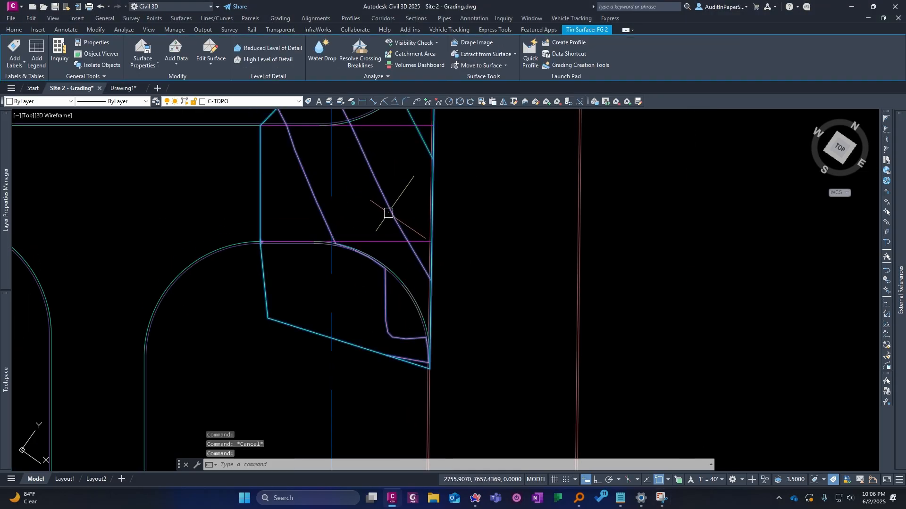
{"action": "right_click", "coordinate": [397, 206]}
{"action": "left_click", "coordinate": [450, 372]}
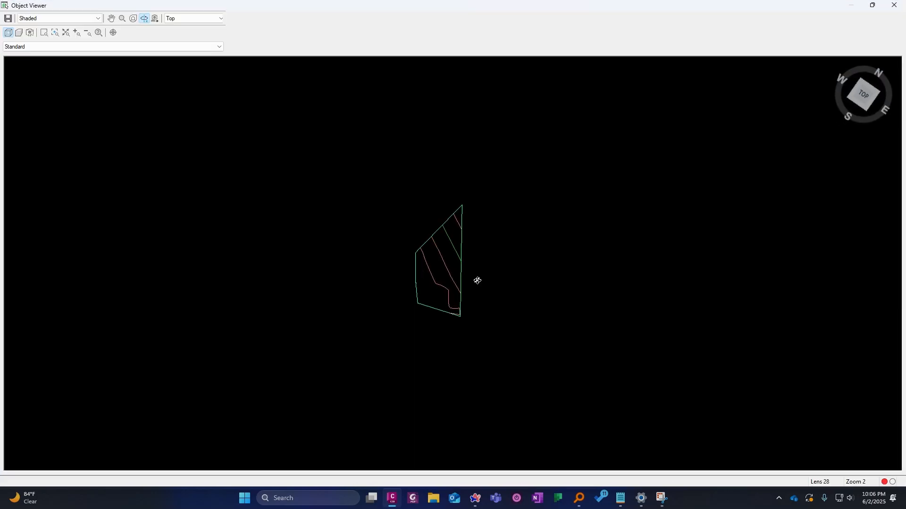
{"action": "mouse_move", "coordinate": [477, 281]}
{"action": "left_mouse_down"}
{"action": "mouse_move", "coordinate": [432, 207]}
{"action": "mouse_move", "coordinate": [573, 273]}
{"action": "mouse_move", "coordinate": [507, 412]}
{"action": "mouse_move", "coordinate": [392, 285]}
{"action": "mouse_move", "coordinate": [360, 220]}
{"action": "mouse_move", "coordinate": [330, 255]}
{"action": "mouse_move", "coordinate": [287, 261]}
{"action": "mouse_move", "coordinate": [434, 269]}
{"action": "mouse_move", "coordinate": [408, 267]}
{"action": "mouse_move", "coordinate": [582, 228]}
{"action": "mouse_move", "coordinate": [479, 248]}
{"action": "mouse_move", "coordinate": [453, 271]}
{"action": "mouse_move", "coordinate": [471, 283]}
{"action": "left_mouse_up"}
{"action": "key", "text": "Escape"}
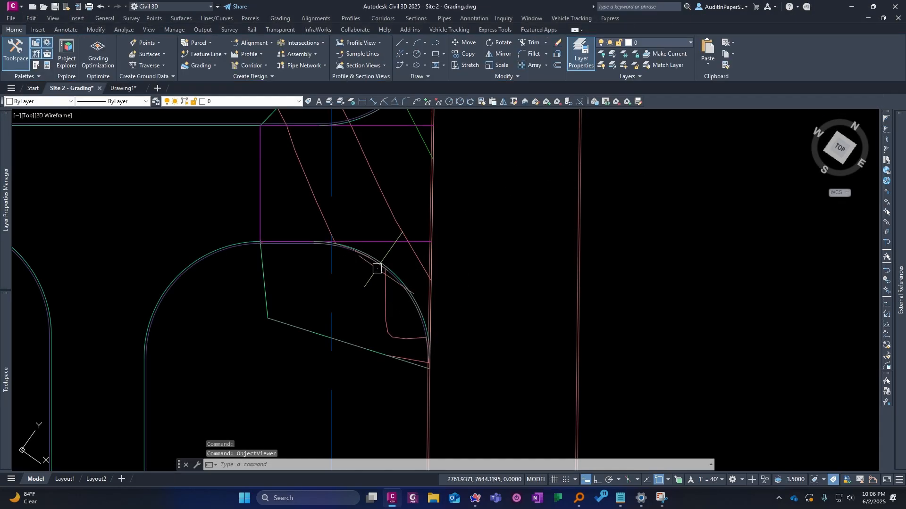
{"action": "scroll", "coordinate": [378, 268], "scroll_direction": "up", "scroll_amount": 3}
{"action": "left_click", "coordinate": [356, 259]}
{"action": "key", "text": "Escape"}
{"action": "scroll", "coordinate": [364, 259], "scroll_direction": "up", "scroll_amount": 3}
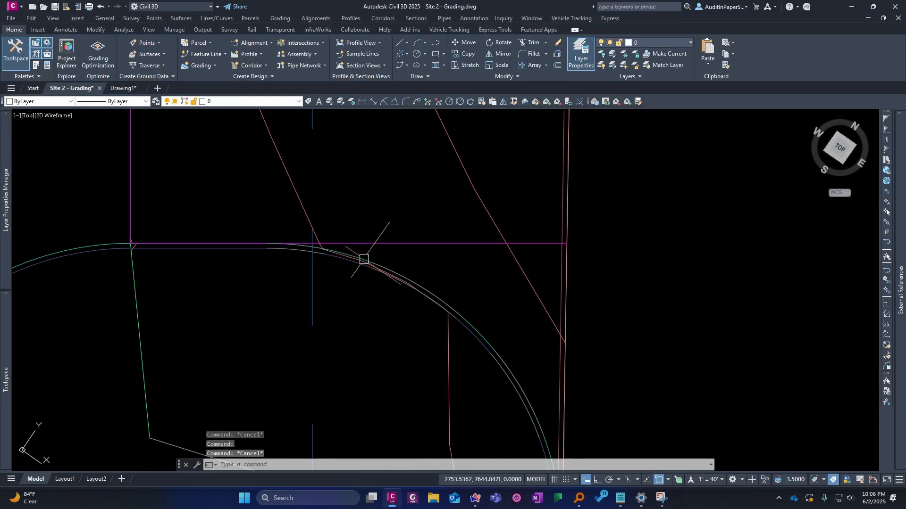
{"action": "left_click", "coordinate": [361, 254]}
{"action": "scroll", "coordinate": [431, 275], "scroll_direction": "down", "scroll_amount": 4}
{"action": "key", "text": "Escape"}
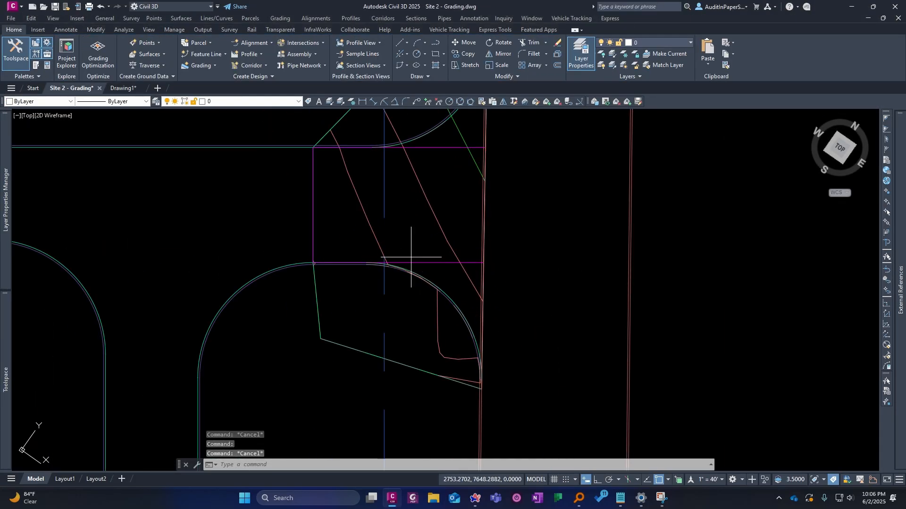
- Set the grade of the straight feature line across the start of the lower curve to 2.3% with Quick Elevation Edit
{"action": "left_click", "coordinate": [407, 261]}
{"action": "type", "text": "qe"}
{"action": "key", "text": "Return"}
{"action": "left_click", "coordinate": [344, 261]}
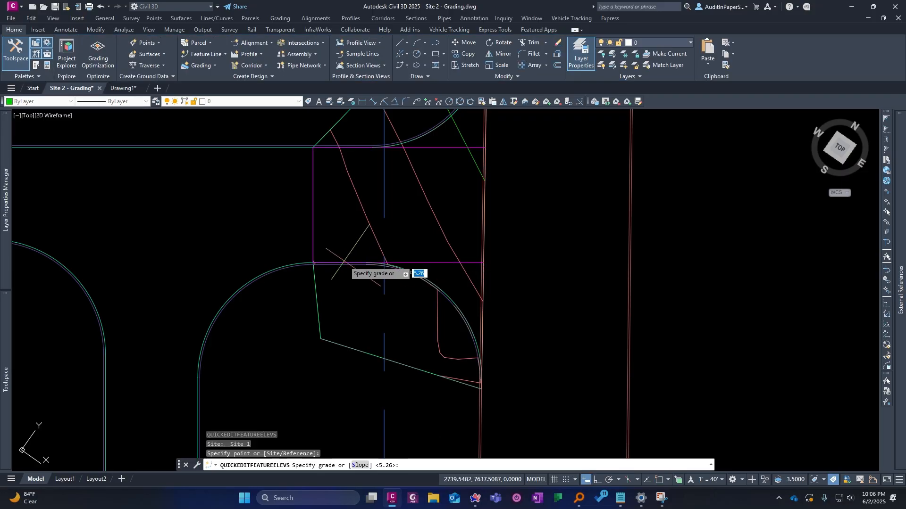
{"action": "type", "text": "2.3"}
{"action": "key", "text": "Return"}
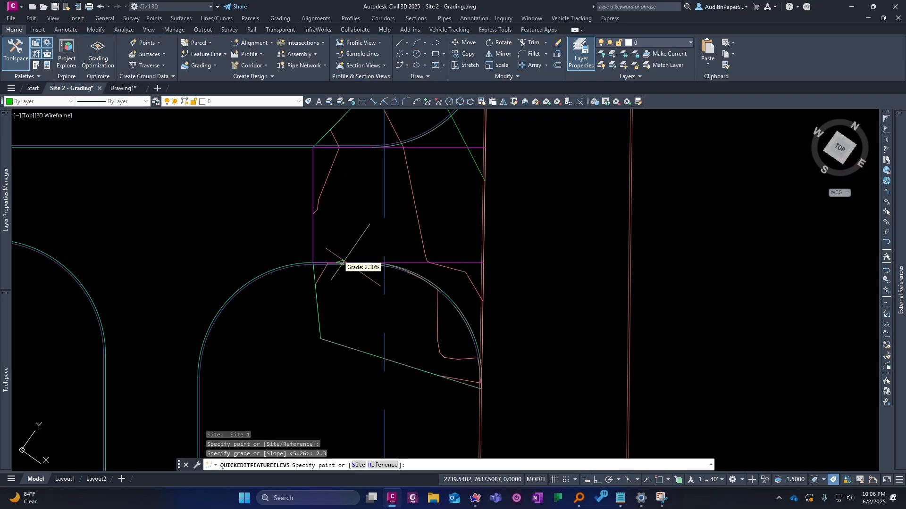
{"action": "key", "text": "Escape"}
- Examine how the FG 2 contours run between the lower curve's feature line and its inner offset
{"action": "scroll", "coordinate": [415, 274], "scroll_direction": "up", "scroll_amount": 2}
{"action": "left_click", "coordinate": [423, 277]}
{"action": "scroll", "coordinate": [419, 275], "scroll_direction": "up", "scroll_amount": 2}
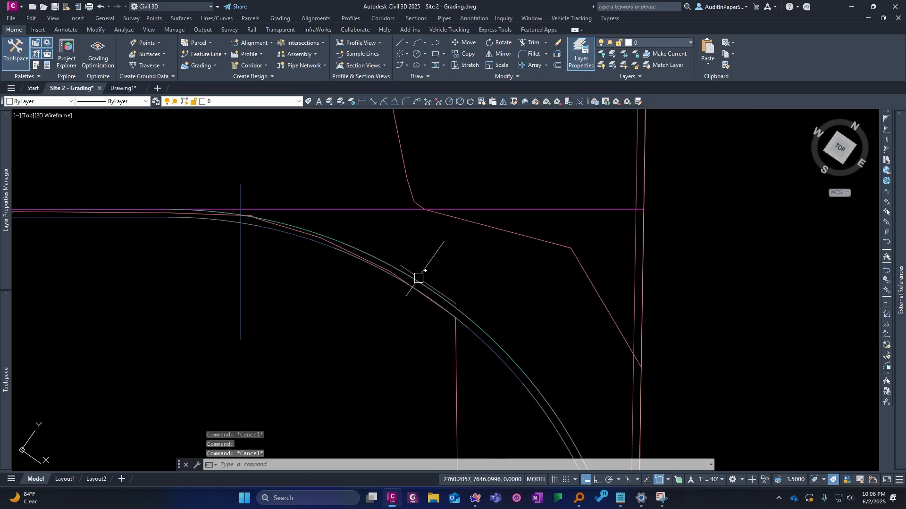
{"action": "left_click", "coordinate": [411, 280]}
{"action": "scroll", "coordinate": [473, 323], "scroll_direction": "down", "scroll_amount": 2}
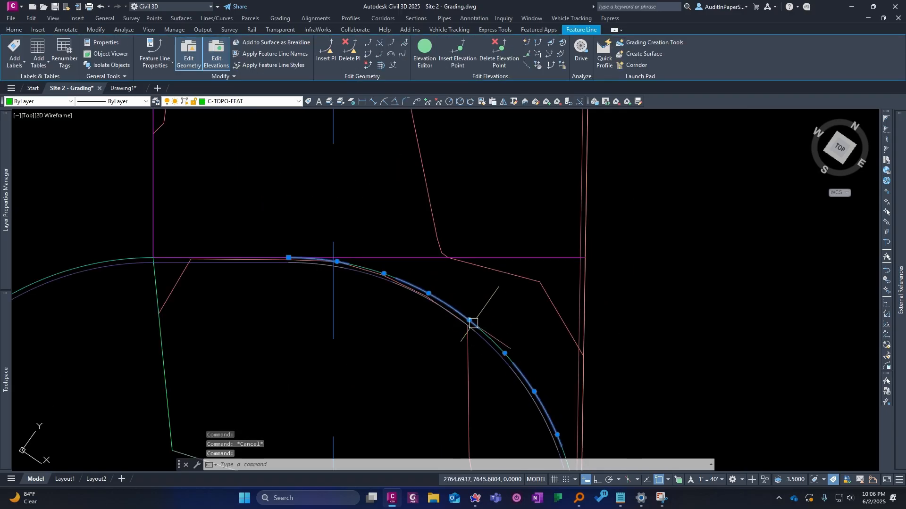
{"action": "key", "text": "Escape"}
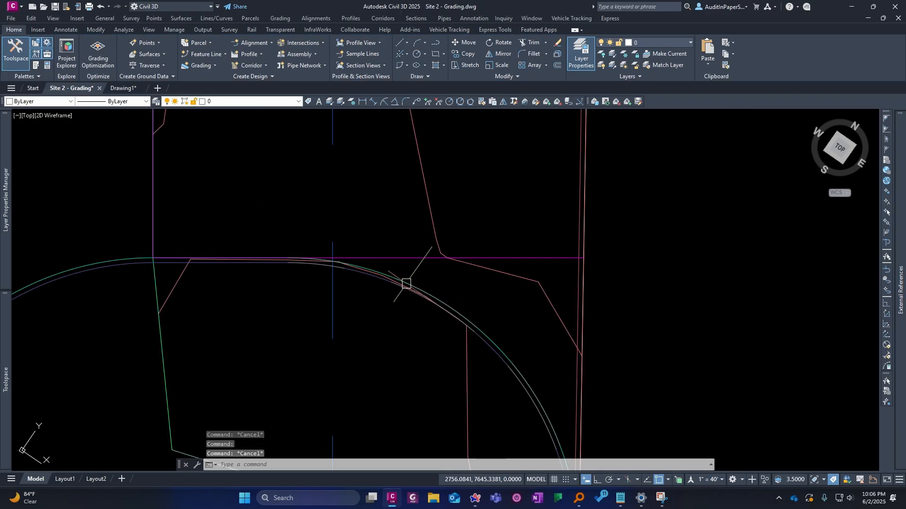
{"action": "left_click", "coordinate": [395, 277]}
{"action": "key", "text": "Escape"}
{"action": "scroll", "coordinate": [525, 266], "scroll_direction": "down", "scroll_amount": 2}
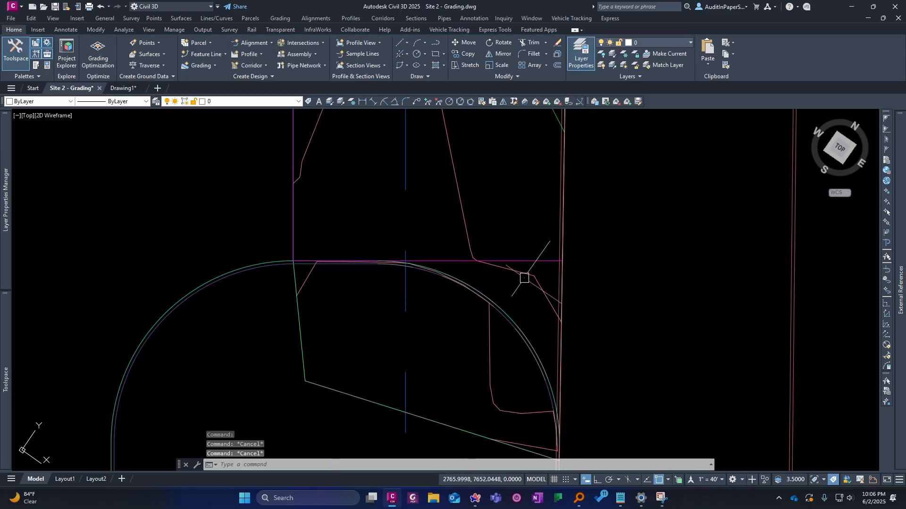
- Change the style of surface FG 2 to Contours 0.1' and 0.5' (Design) and inspect the contours along the lower curve
{"action": "left_click", "coordinate": [529, 274]}
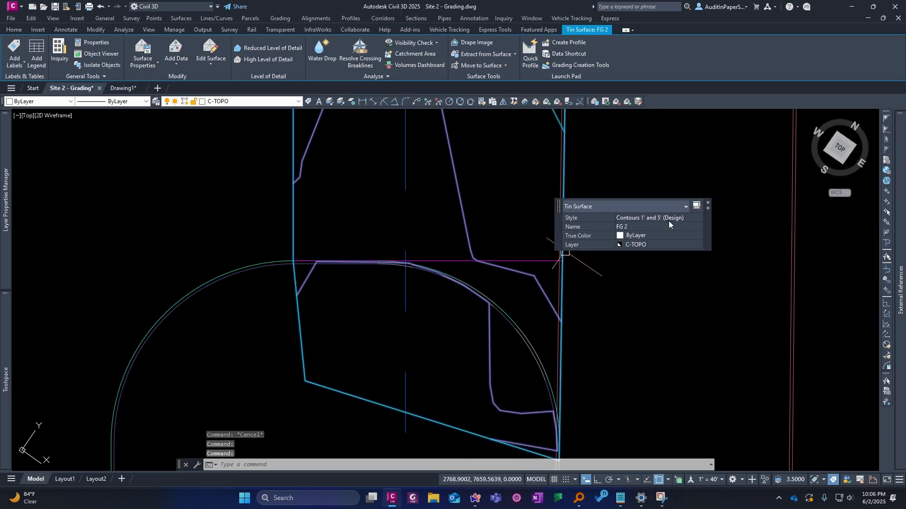
{"action": "left_click", "coordinate": [669, 219]}
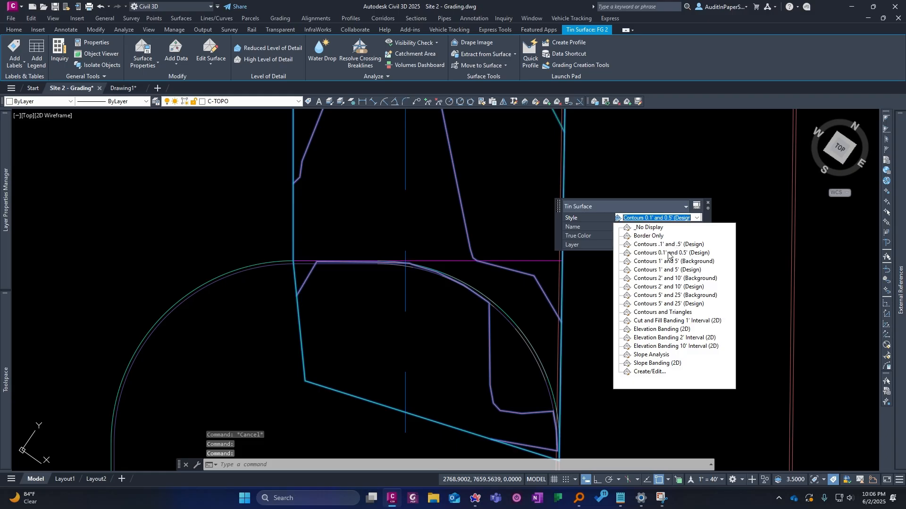
{"action": "left_click", "coordinate": [670, 253]}
{"action": "key", "text": "Escape"}
{"action": "key", "text": "Escape"}
{"action": "scroll", "coordinate": [463, 269], "scroll_direction": "up", "scroll_amount": 4}
{"action": "scroll", "coordinate": [387, 243], "scroll_direction": "down", "scroll_amount": 2}
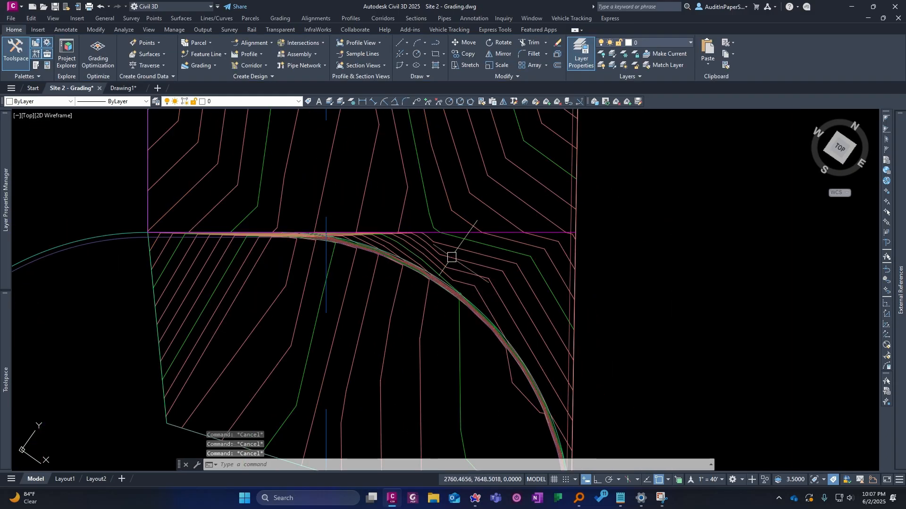
- Return surface FG 2 to the Contours 1' and 5' (Design) style
{"action": "left_click", "coordinate": [460, 256]}
{"action": "left_click", "coordinate": [629, 186]}
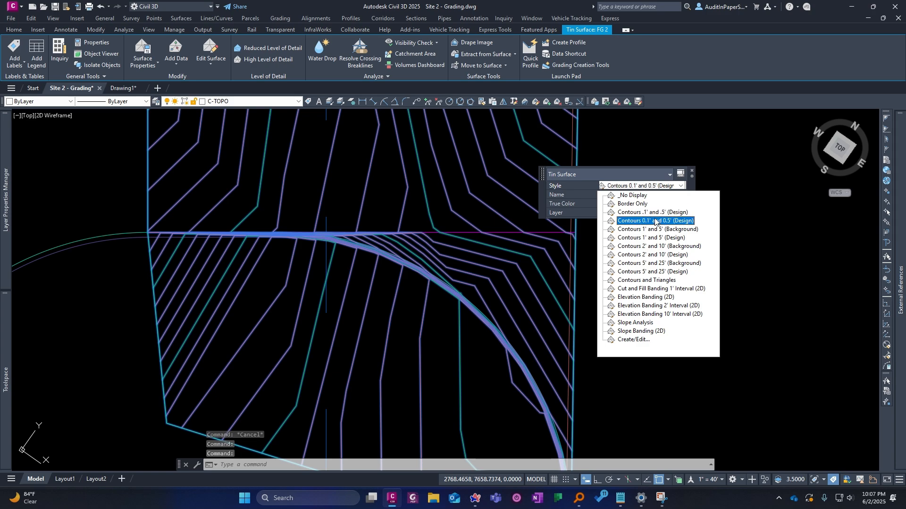
{"action": "left_click", "coordinate": [651, 238]}
{"action": "key", "text": "Escape"}
- Erase the inner offset feature line along the lower curve
{"action": "left_click", "coordinate": [405, 263]}
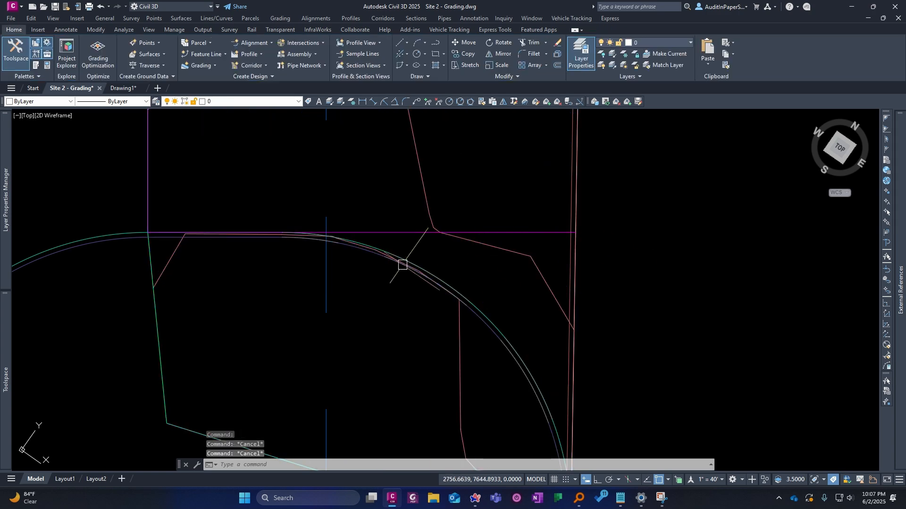
{"action": "scroll", "coordinate": [385, 255], "scroll_direction": "down", "scroll_amount": 4}
{"action": "type", "text": "e"}
{"action": "key", "text": "space"}
{"action": "scroll", "coordinate": [389, 252], "scroll_direction": "down", "scroll_amount": 2}
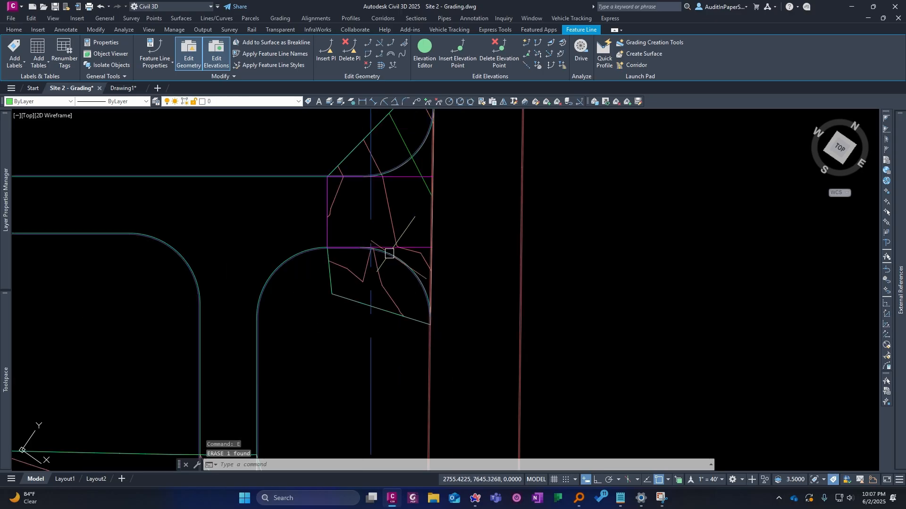
{"action": "key", "text": "Escape"}
{"action": "left_click", "coordinate": [400, 262]}
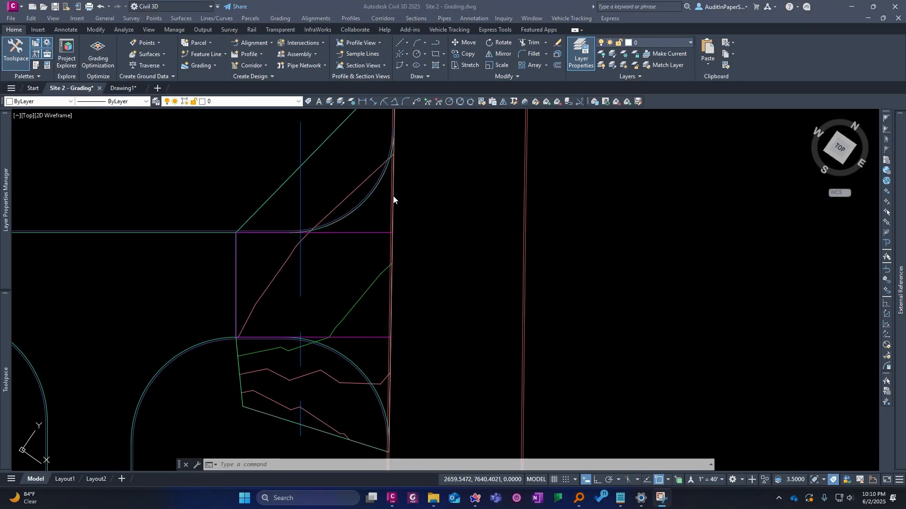
- Check the grade of the straight edge feature line beside the upper curve with Quick Elevation Edit
{"action": "middle_click_drag", "start_coordinate": [393, 197], "coordinate": [411, 221]}
{"action": "scroll", "coordinate": [409, 219], "scroll_direction": "up", "scroll_amount": 2}
{"action": "left_click", "coordinate": [413, 212]}
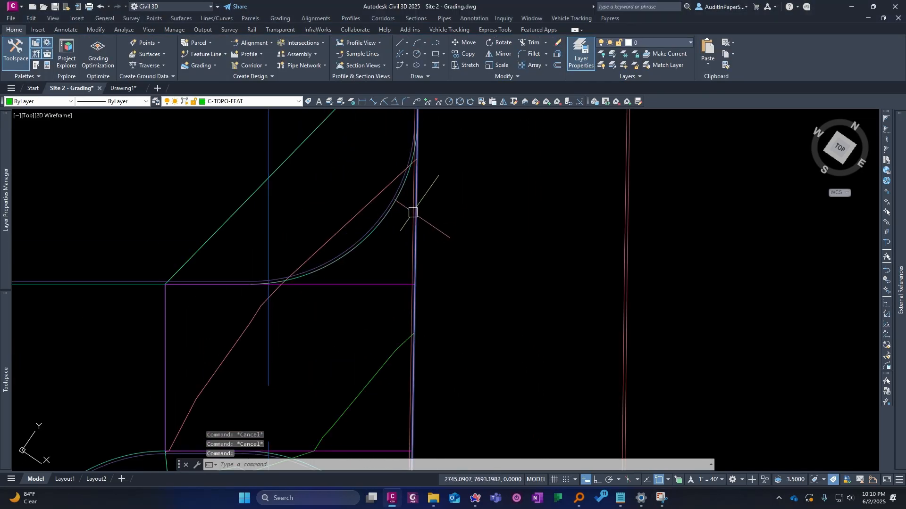
{"action": "middle_click_drag", "start_coordinate": [346, 219], "coordinate": [418, 217]}
{"action": "scroll", "coordinate": [418, 217], "scroll_direction": "down", "scroll_amount": 2}
{"action": "key", "text": "Escape"}
{"action": "key", "text": "Escape"}
{"action": "left_click", "coordinate": [435, 259]}
{"action": "scroll", "coordinate": [436, 260], "scroll_direction": "up", "scroll_amount": 2}
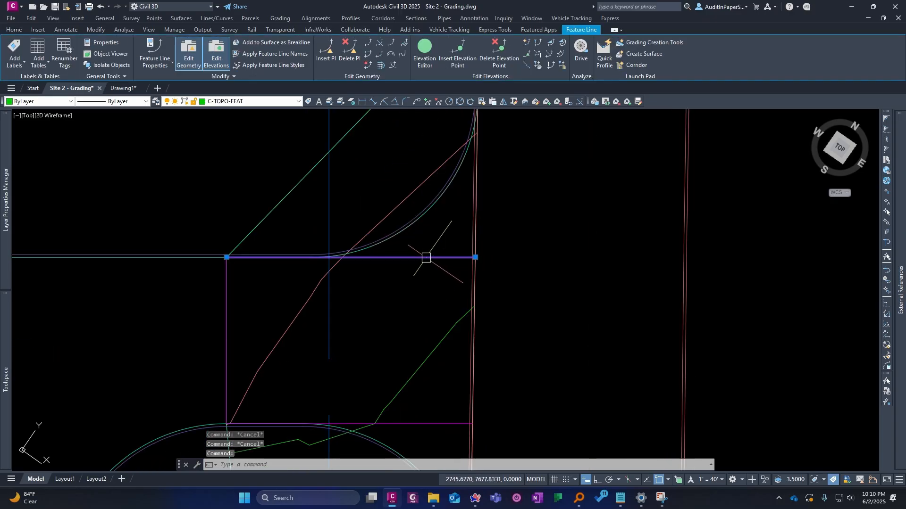
{"action": "key", "text": "Return"}
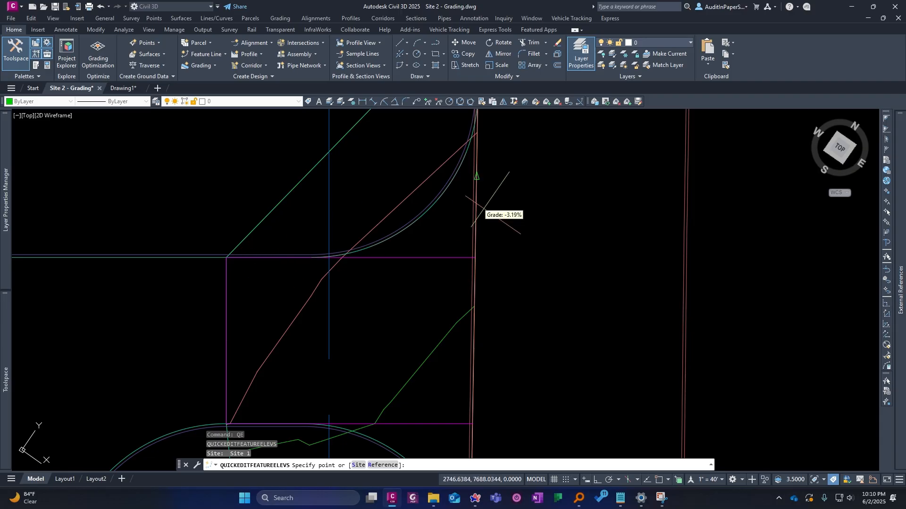
{"action": "middle_click_drag", "start_coordinate": [547, 120], "coordinate": [530, 178]}
{"action": "key", "text": "Escape"}
{"action": "scroll", "coordinate": [448, 321], "scroll_direction": "up", "scroll_amount": 2}
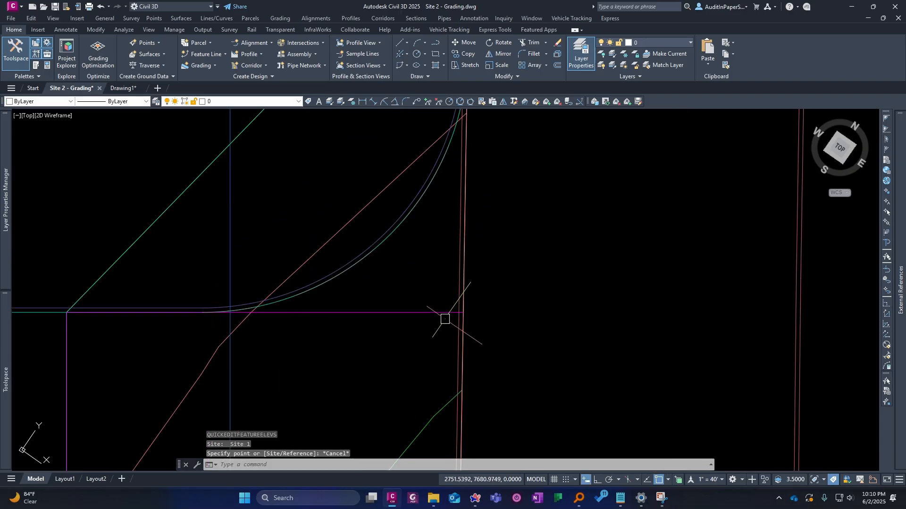
{"action": "key", "text": "Escape"}
{"action": "scroll", "coordinate": [377, 206], "scroll_direction": "down", "scroll_amount": 2}
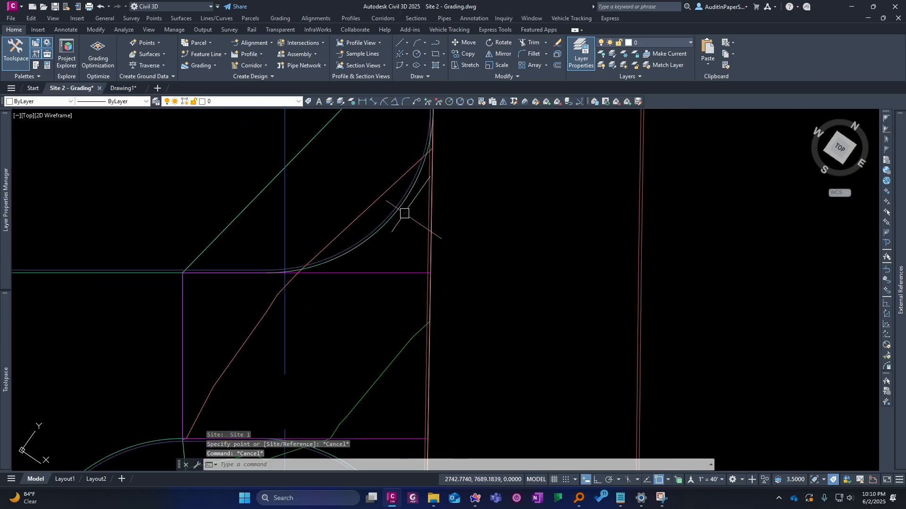
- Change the style of surface FG 2 to Contours .1' and .5' (Design)
{"action": "left_click", "coordinate": [395, 212]}
{"action": "left_click", "coordinate": [384, 194]}
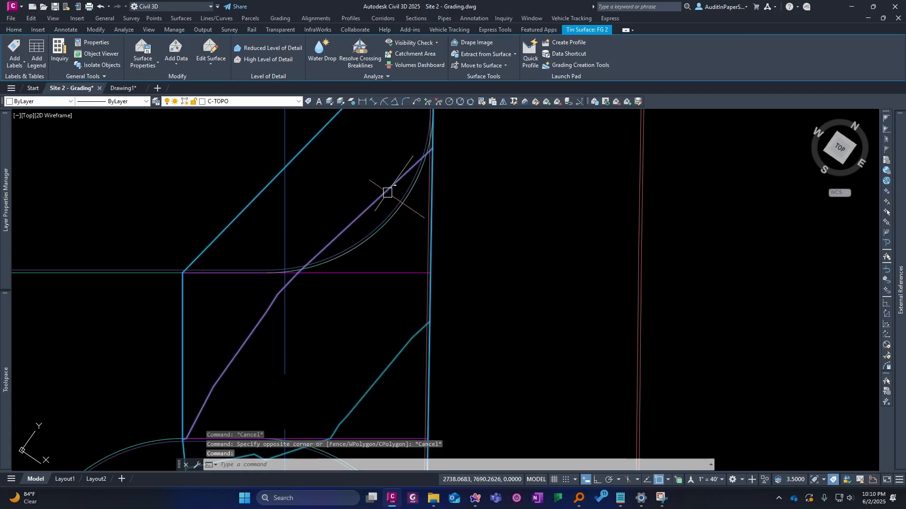
{"action": "left_click", "coordinate": [496, 140]}
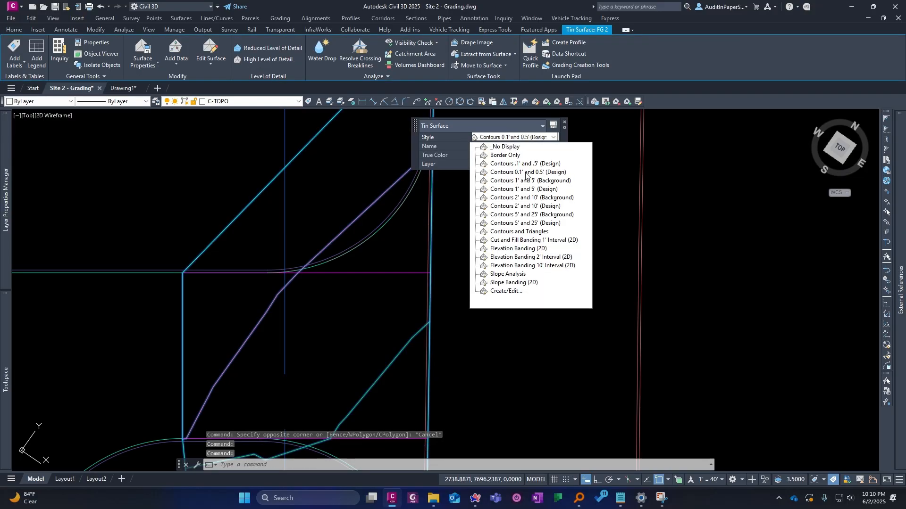
{"action": "left_click", "coordinate": [532, 164]}
{"action": "key", "text": "Escape"}
{"action": "key", "text": "Escape"}
{"action": "scroll", "coordinate": [399, 230], "scroll_direction": "up", "scroll_amount": 4}
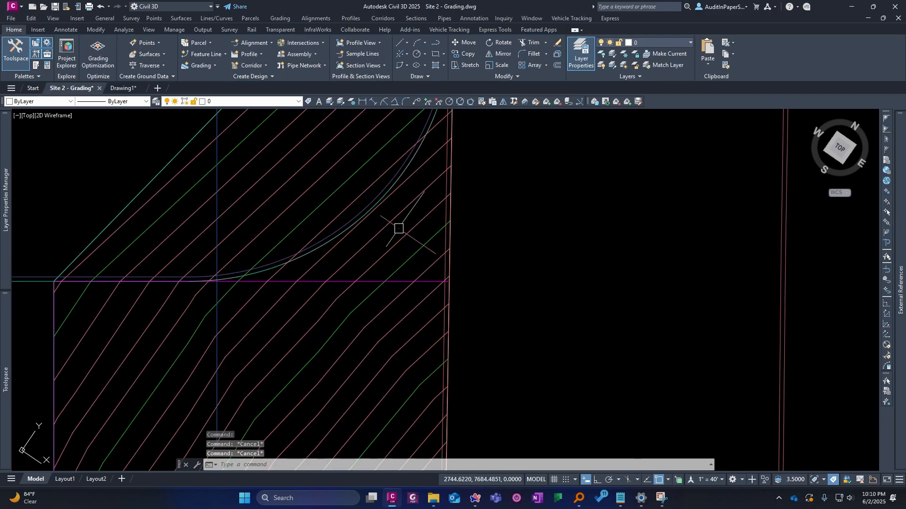
- Examine how the closely spaced FG 2 contours cross the upper curve's feature line and the area outside it
{"action": "left_click", "coordinate": [397, 171]}
{"action": "scroll", "coordinate": [407, 193], "scroll_direction": "down", "scroll_amount": 2}
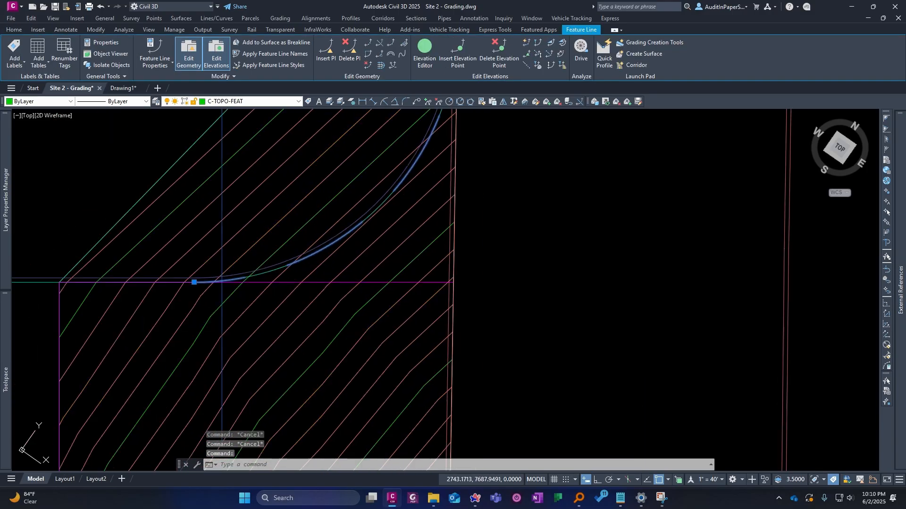
{"action": "key", "text": "Escape"}
{"action": "scroll", "coordinate": [391, 198], "scroll_direction": "up", "scroll_amount": 4}
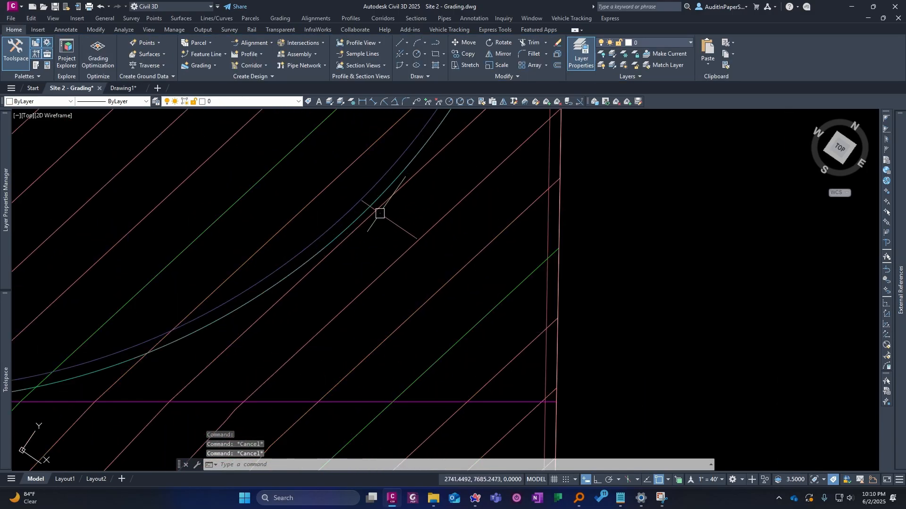
{"action": "left_click", "coordinate": [367, 213]}
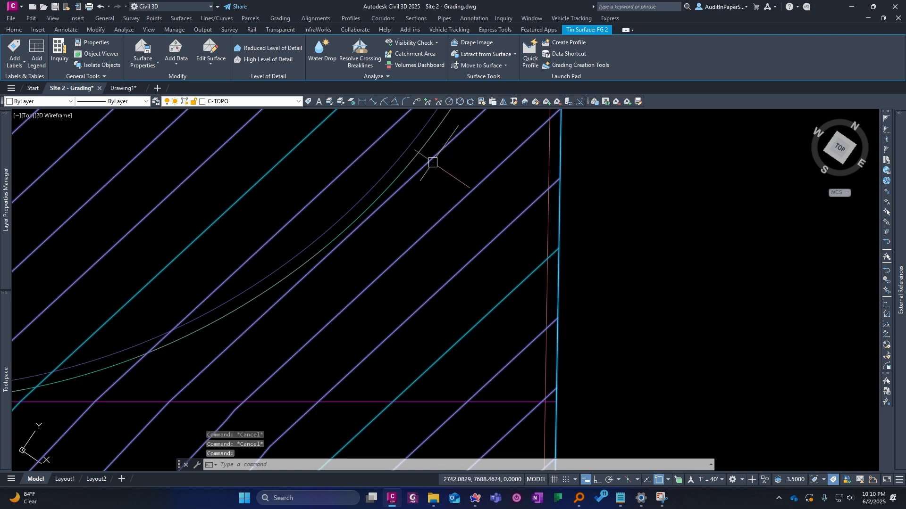
{"action": "left_click", "coordinate": [385, 195]}
{"action": "scroll", "coordinate": [387, 194], "scroll_direction": "down", "scroll_amount": 3}
{"action": "key", "text": "Escape"}
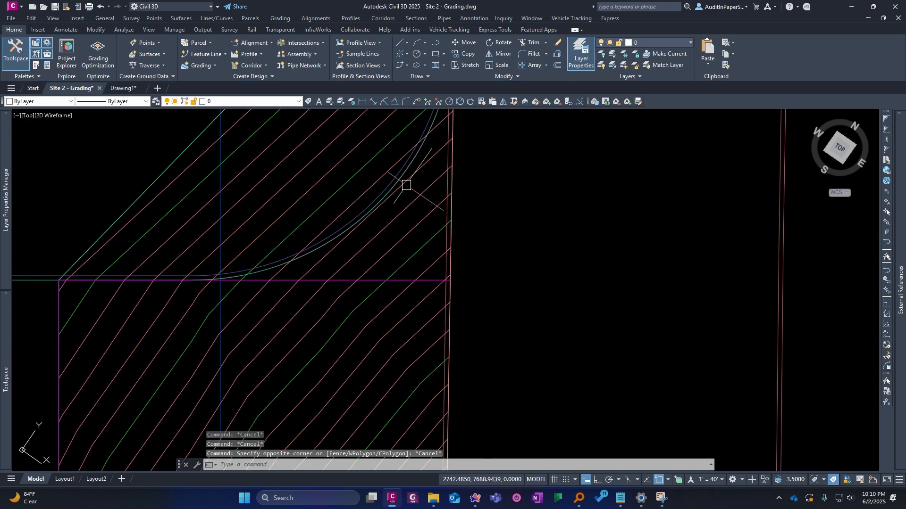
- Set the style of surface FG 2 back to Contours 1' and 5' (Design)
{"action": "left_click", "coordinate": [422, 166]}
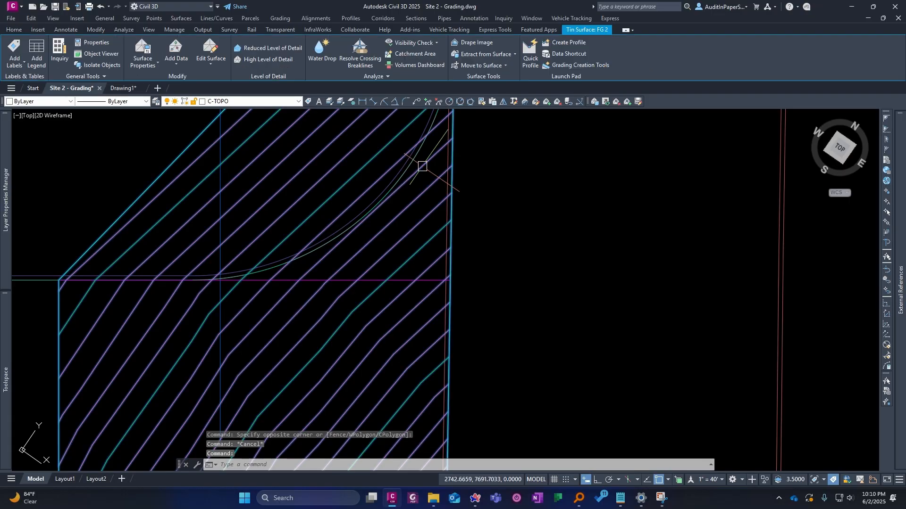
{"action": "left_click", "coordinate": [573, 109]}
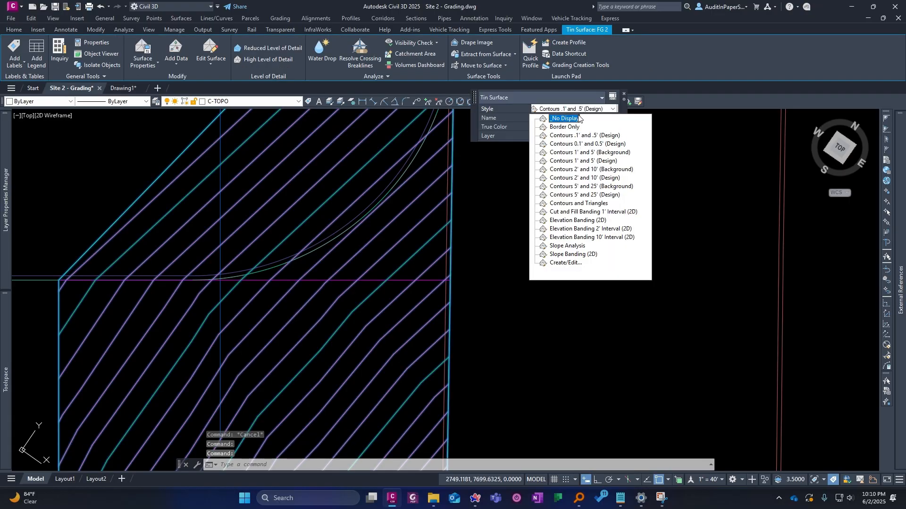
{"action": "left_click", "coordinate": [583, 161]}
{"action": "key", "text": "Escape"}
{"action": "key", "text": "Escape"}
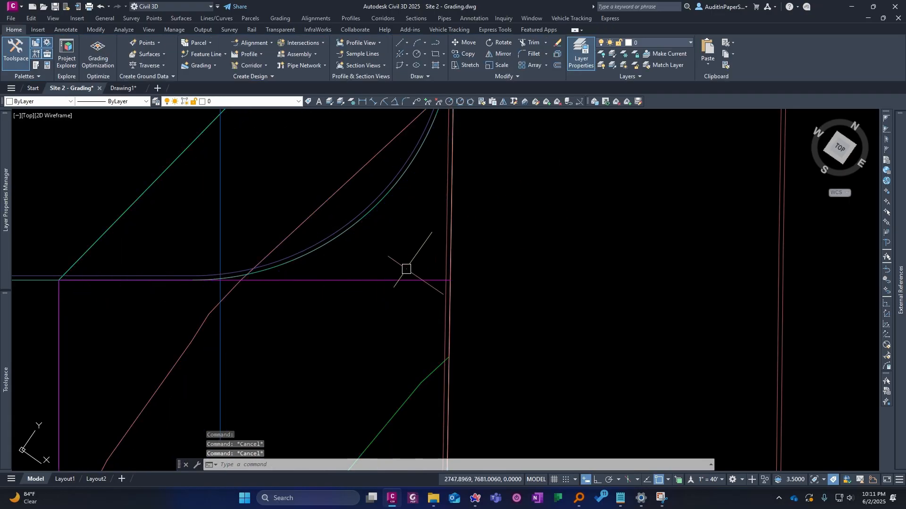
- Draw a polyline from the corner where the upper magenta line meets the straight edge to the midpoint of the upper curve
{"action": "type", "text": "pl"}
{"action": "key", "text": "Return"}
{"action": "left_click", "coordinate": [450, 279]}
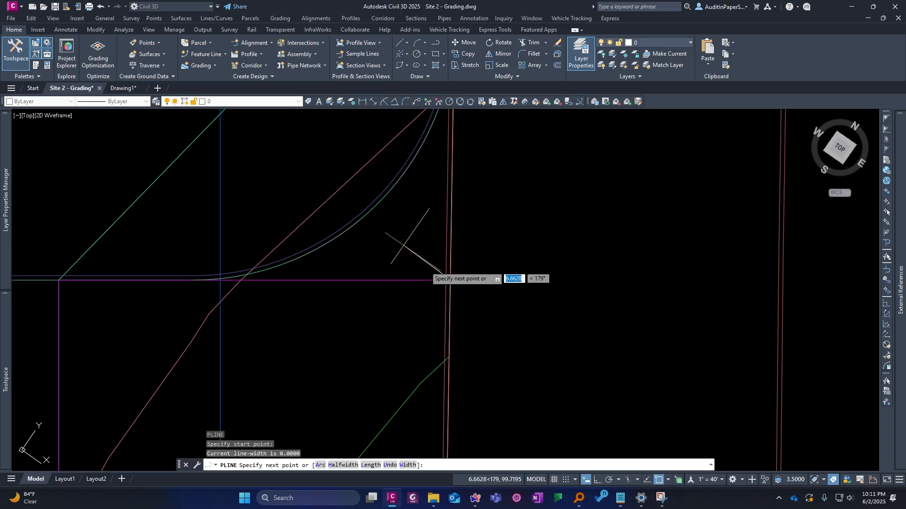
{"action": "scroll", "coordinate": [371, 204], "scroll_direction": "up", "scroll_amount": 2}
{"action": "key", "text": "shift+m"}
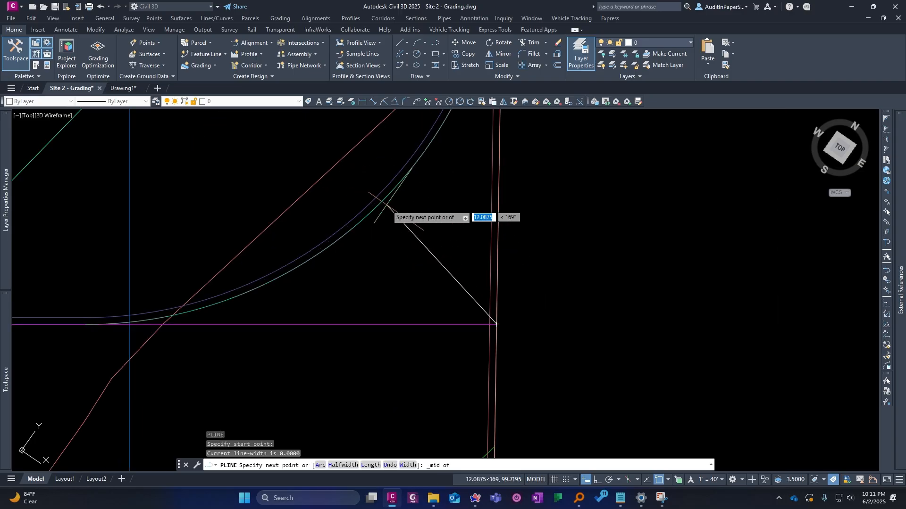
{"action": "left_click", "coordinate": [388, 202]}
{"action": "key", "text": "Escape"}
{"action": "key", "text": "Escape"}
{"action": "scroll", "coordinate": [407, 159], "scroll_direction": "down", "scroll_amount": 2}
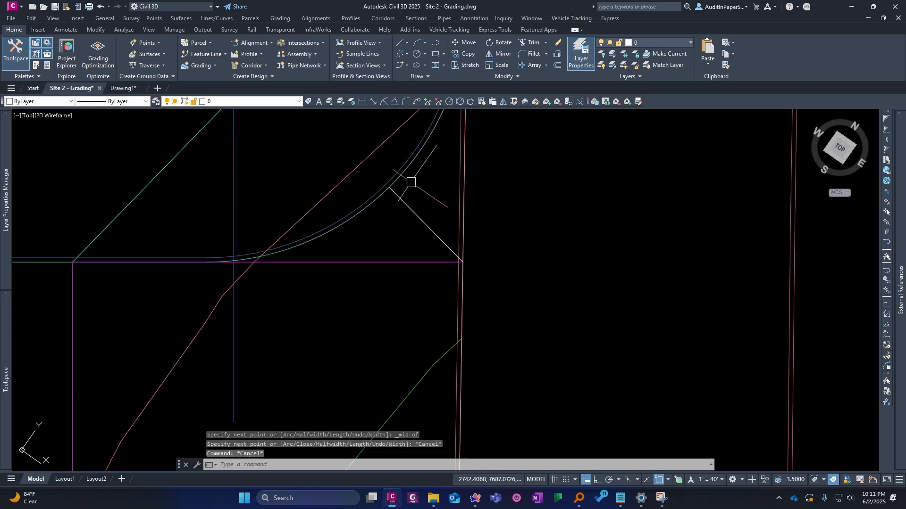
- Convert the diagonal polyline to a feature line in Site 1 with the Corridor Lane Break style on layer C-TOPO-FEAT
{"action": "left_click", "coordinate": [410, 212]}
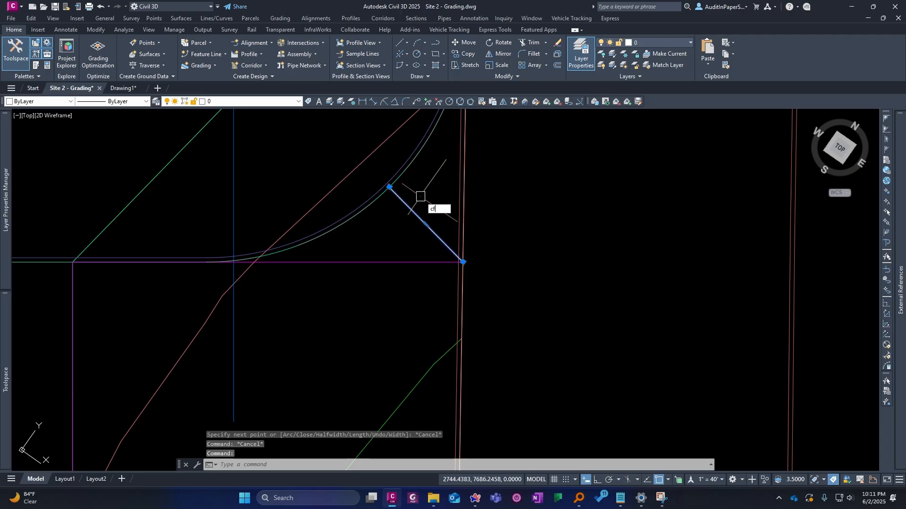
{"action": "type", "text": "cf"}
{"action": "key", "text": "Return"}
{"action": "left_click", "coordinate": [682, 232]}
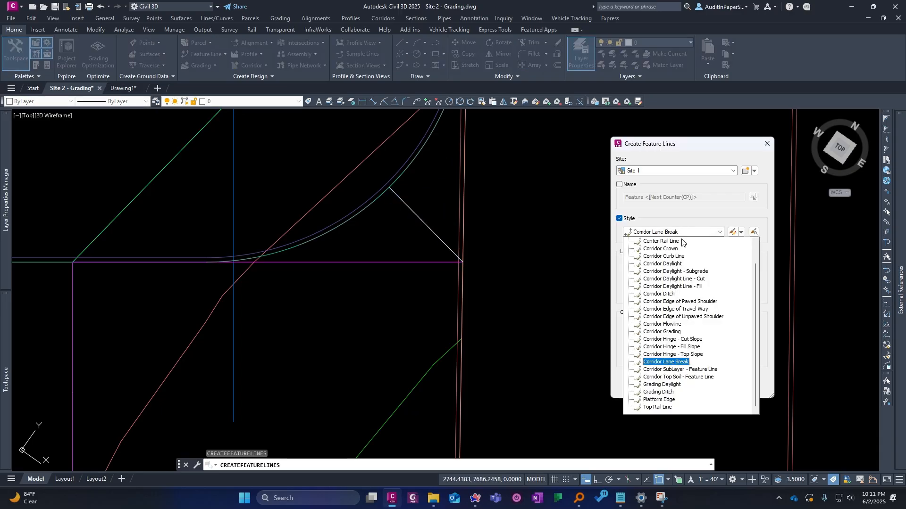
{"action": "left_click", "coordinate": [663, 362]}
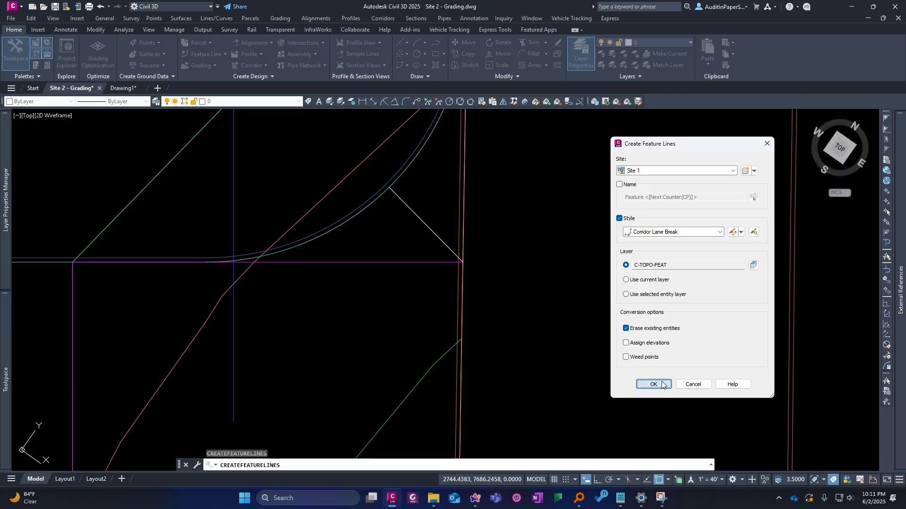
{"action": "left_click", "coordinate": [654, 385]}
- Insert an elevation point on the upper curve's feature line at the diagonal's endpoint, accepting elevation 99.72
{"action": "scroll", "coordinate": [401, 199], "scroll_direction": "up", "scroll_amount": 2}
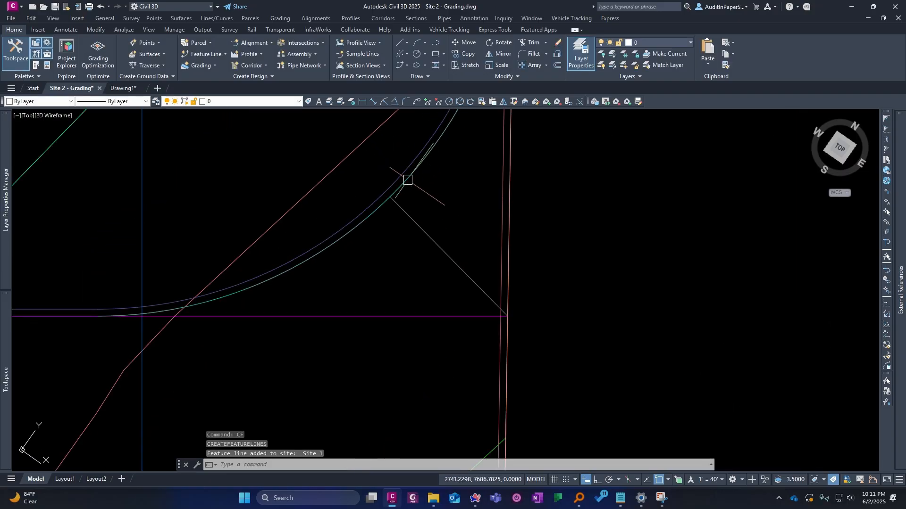
{"action": "left_click", "coordinate": [407, 179]}
{"action": "scroll", "coordinate": [235, 273], "scroll_direction": "down", "scroll_amount": 2}
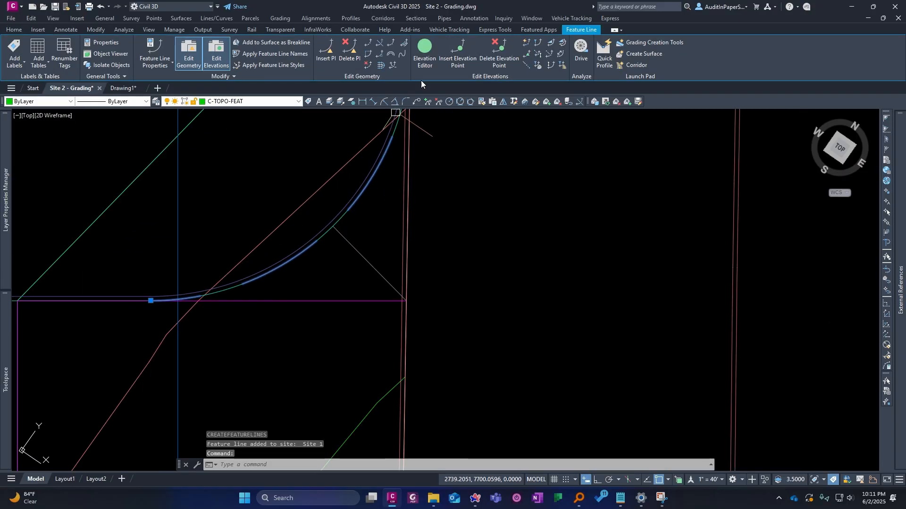
{"action": "left_click", "coordinate": [458, 56]}
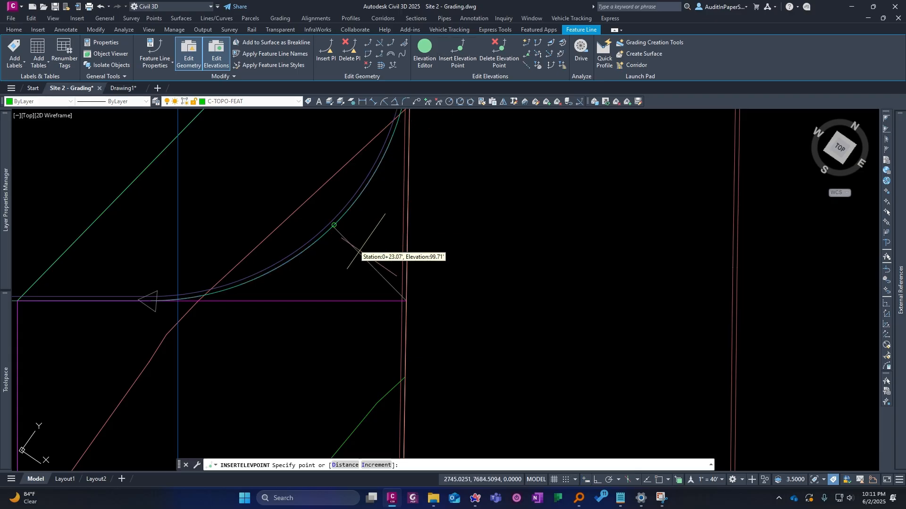
{"action": "right_click", "coordinate": [359, 251], "text": "shift"}
{"action": "left_click", "coordinate": [377, 313]}
{"action": "left_click", "coordinate": [333, 227]}
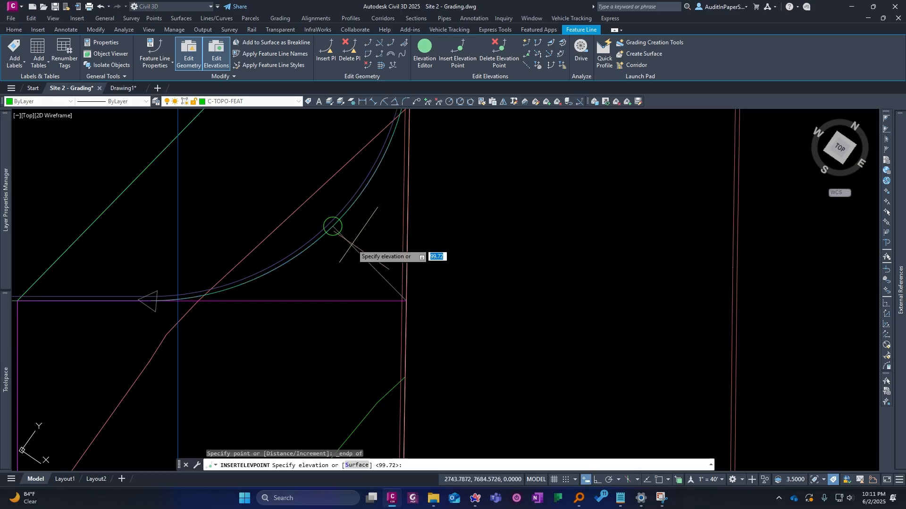
{"action": "key", "text": "Return"}
{"action": "key", "text": "Return"}
{"action": "key", "text": "Escape"}
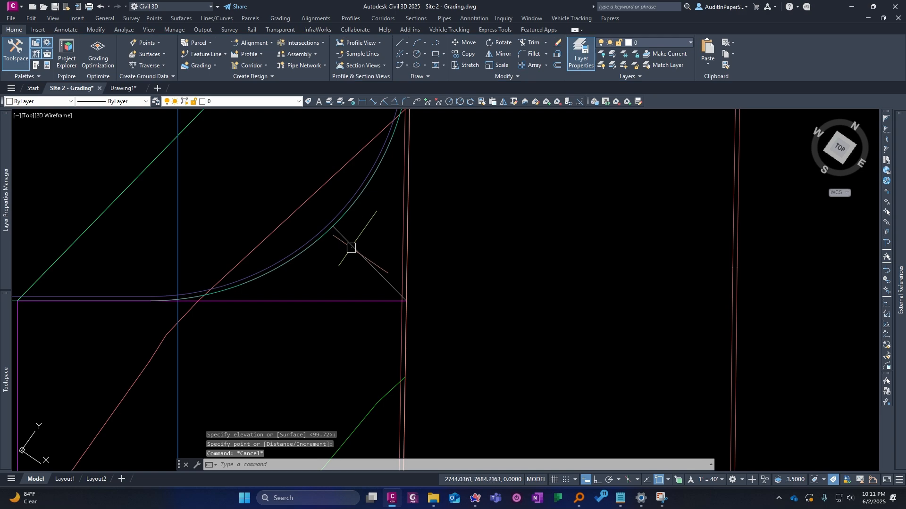
- Draw a polyline from the curve's midpoint perpendicular to the upper magenta feature line
{"action": "type", "text": "pl"}
{"action": "key", "text": "Return"}
{"action": "left_click", "coordinate": [333, 226]}
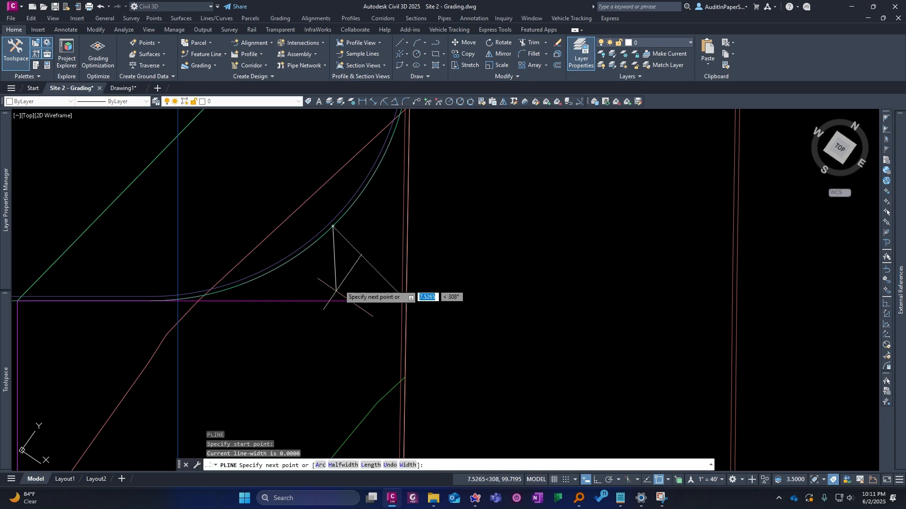
{"action": "scroll", "coordinate": [336, 290], "scroll_direction": "up", "scroll_amount": 4}
{"action": "scroll", "coordinate": [349, 279], "scroll_direction": "down", "scroll_amount": 2}
{"action": "right_click", "coordinate": [331, 305], "text": "shift"}
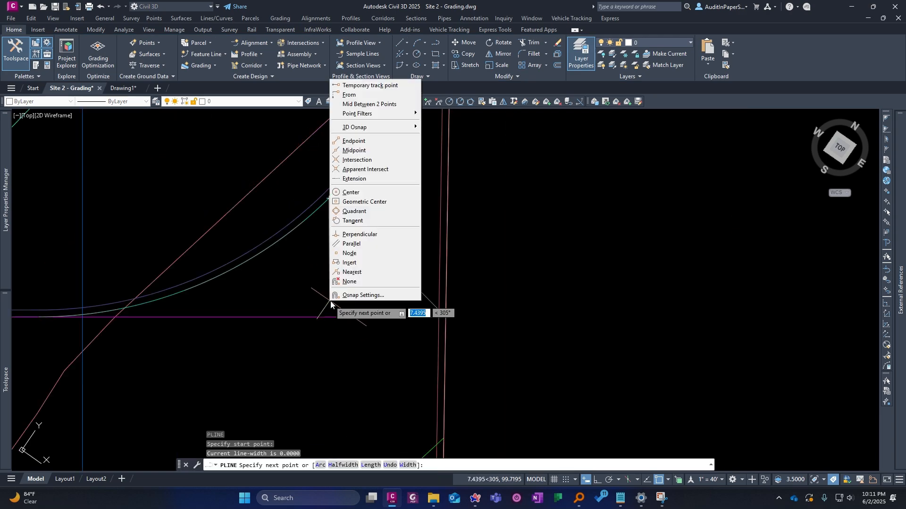
{"action": "key", "text": "p"}
{"action": "left_click", "coordinate": [330, 314]}
{"action": "key", "text": "Escape"}
- Draw a polyline from the curve's midpoint perpendicular to the straight edge line
{"action": "key", "text": "Return"}
{"action": "left_click", "coordinate": [339, 210]}
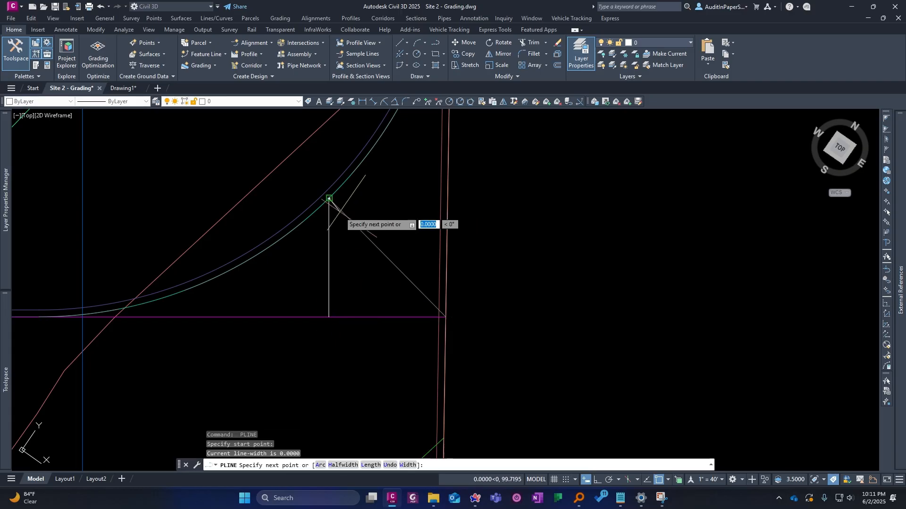
{"action": "right_click", "coordinate": [408, 176], "text": "shift"}
{"action": "key", "text": "p"}
{"action": "left_click", "coordinate": [446, 185]}
{"action": "key", "text": "Escape"}
{"action": "key", "text": "Escape"}
{"action": "scroll", "coordinate": [400, 200], "scroll_direction": "down", "scroll_amount": 2}
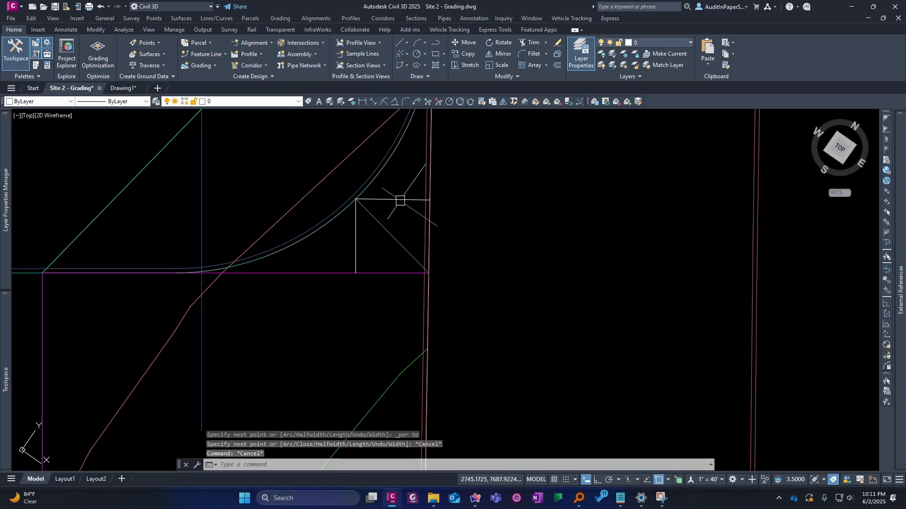
- Convert both perpendicular polylines to feature lines in Site 1 with the Corridor Lane Break style on layer C-TOPO-FEAT
{"action": "left_click", "coordinate": [400, 200]}
{"action": "left_click", "coordinate": [362, 245]}
{"action": "left_click", "coordinate": [320, 253]}
{"action": "scroll", "coordinate": [390, 215], "scroll_direction": "up", "scroll_amount": 2}
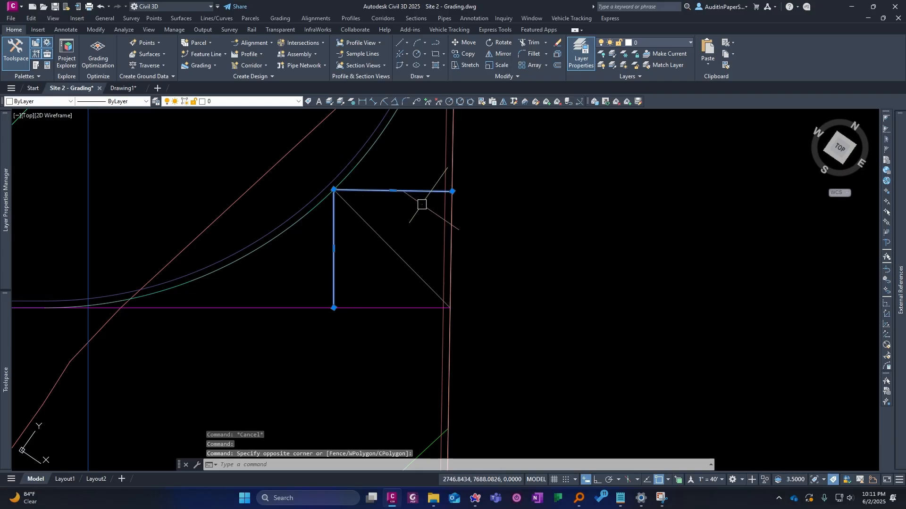
{"action": "scroll", "coordinate": [409, 208], "scroll_direction": "down", "scroll_amount": 2}
{"action": "scroll", "coordinate": [390, 241], "scroll_direction": "up", "scroll_amount": 2}
{"action": "type", "text": "cf"}
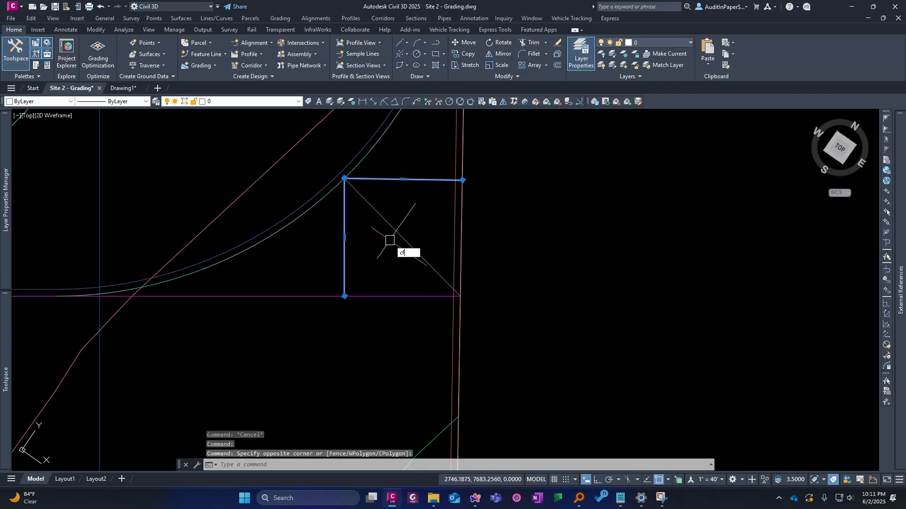
{"action": "key", "text": "Return"}
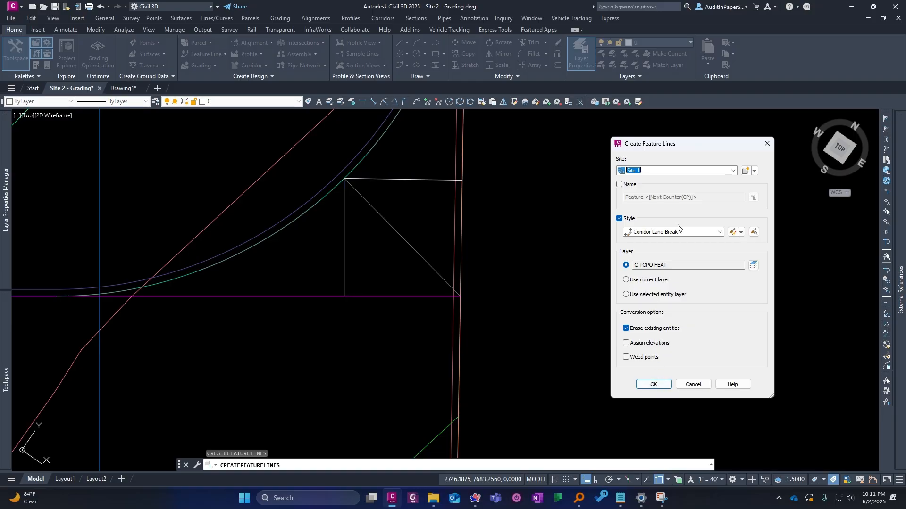
{"action": "left_click", "coordinate": [676, 232]}
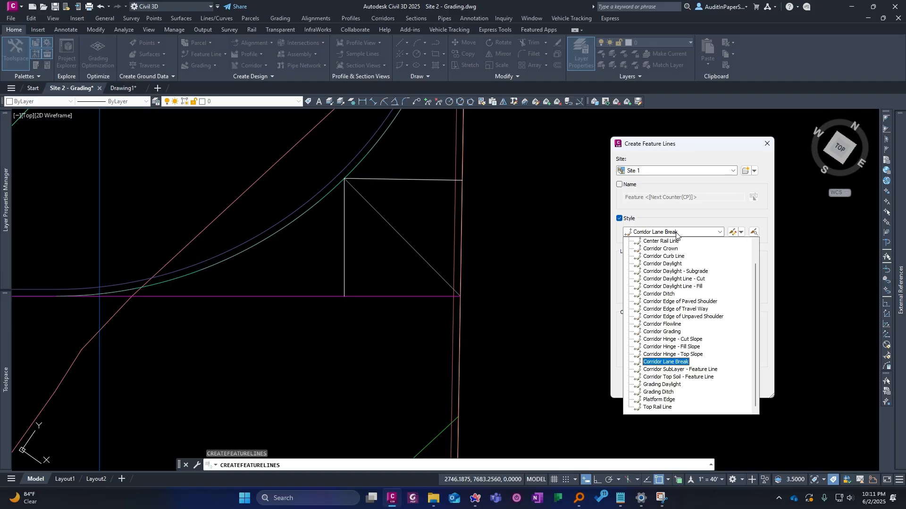
{"action": "left_click", "coordinate": [676, 233]}
{"action": "left_click", "coordinate": [654, 384]}
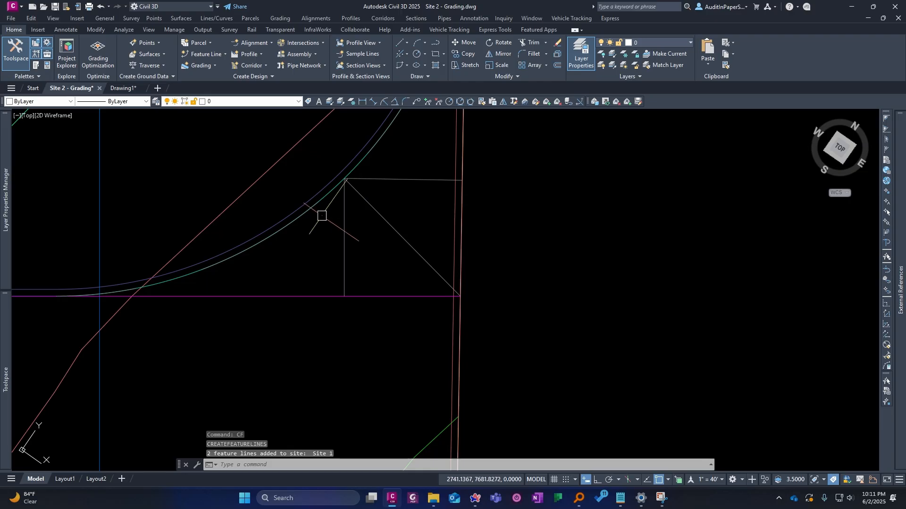
- Set a 1% grade on the perpendicular feature line running from the curve's midpoint to the straight magenta feature line
{"action": "key", "text": "Escape"}
{"action": "middle_click_drag", "start_coordinate": [365, 230], "coordinate": [409, 247]}
{"action": "type", "text": "qe"}
{"action": "key", "text": "Return"}
{"action": "left_click", "coordinate": [403, 247]}
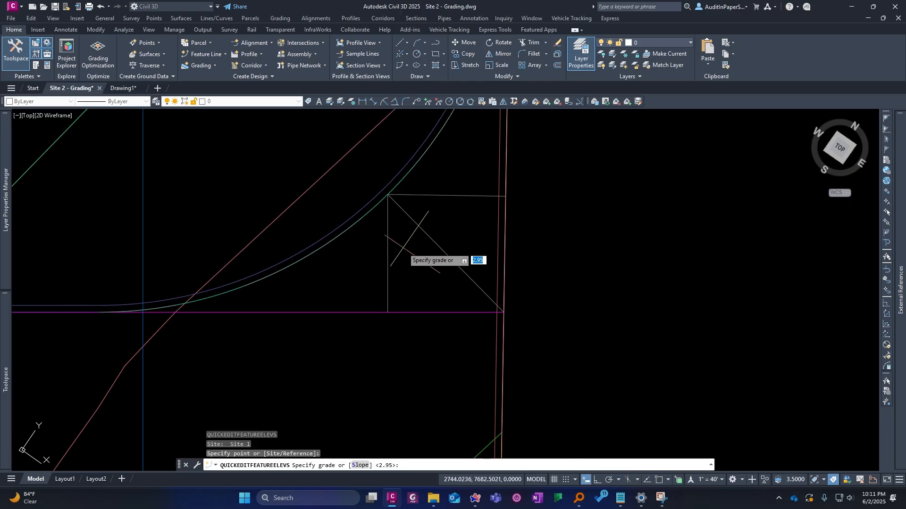
{"action": "type", "text": "1"}
{"action": "key", "text": "Return"}
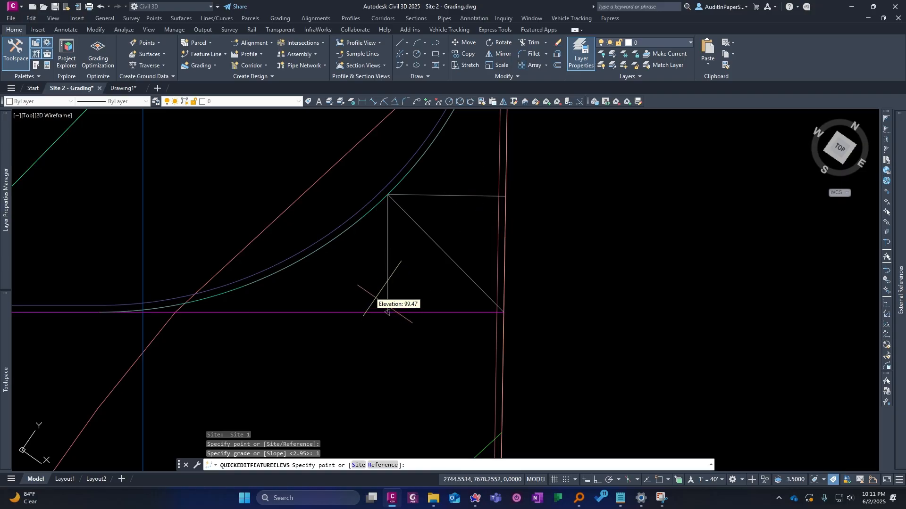
{"action": "scroll", "coordinate": [370, 272], "scroll_direction": "down", "scroll_amount": 2}
{"action": "key", "text": "Escape"}
{"action": "key", "text": "Escape"}
{"action": "left_click", "coordinate": [371, 236]}
{"action": "key", "text": "Escape"}
{"action": "left_click", "coordinate": [363, 236]}
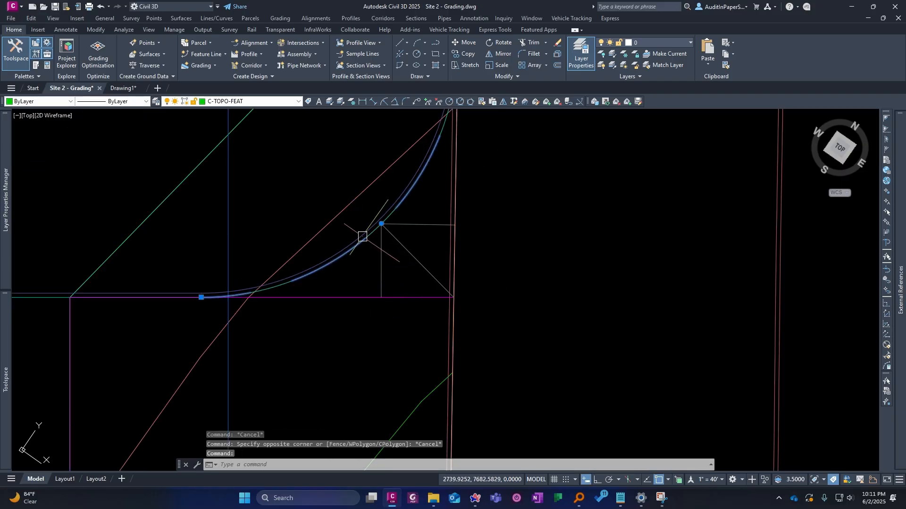
{"action": "key", "text": "Escape"}
{"action": "key", "text": "Escape"}
- Draw a two-segment polyline from the curve's lower tangent point through its midpoint to its upper tangent point
{"action": "scroll", "coordinate": [246, 289], "scroll_direction": "up", "scroll_amount": 2}
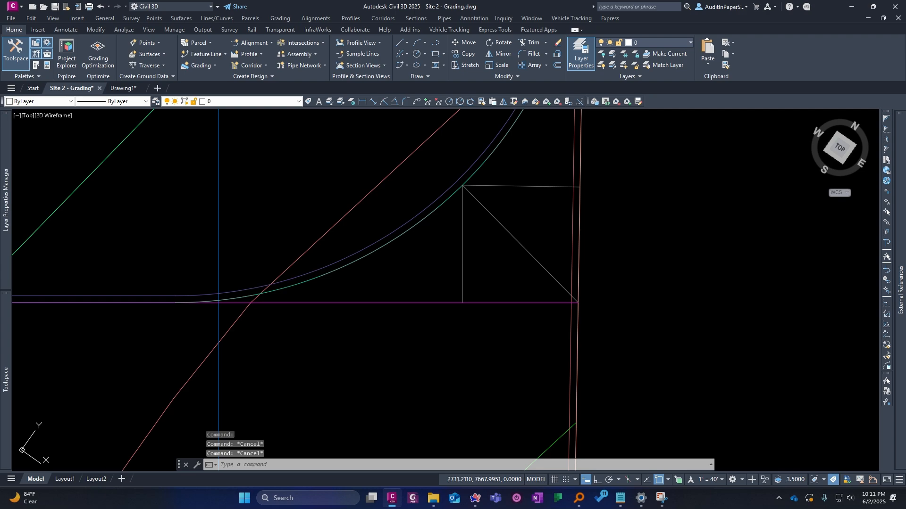
{"action": "type", "text": ";"}
{"action": "key", "text": "Return"}
{"action": "type", "text": "pl"}
{"action": "key", "text": "Return"}
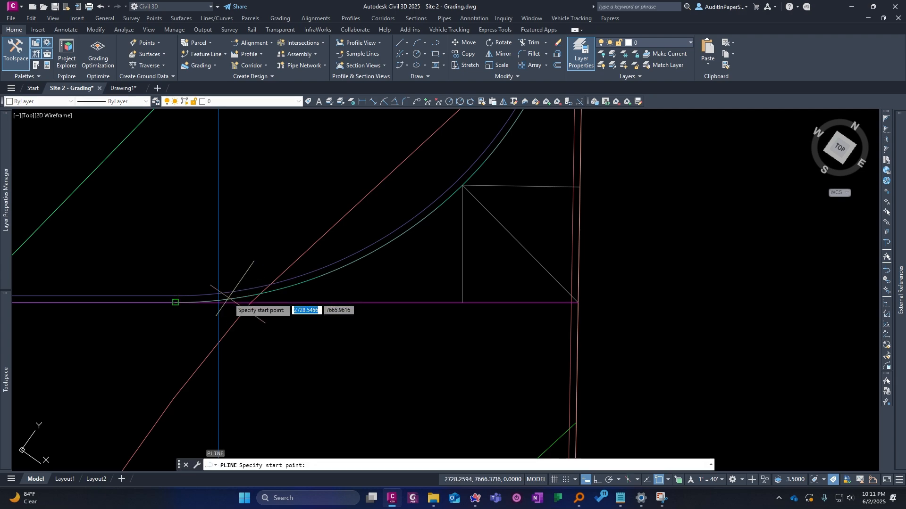
{"action": "left_click", "coordinate": [175, 302]}
{"action": "middle_click_drag", "start_coordinate": [391, 120], "coordinate": [290, 284]}
{"action": "scroll", "coordinate": [378, 264], "scroll_direction": "down", "scroll_amount": 2}
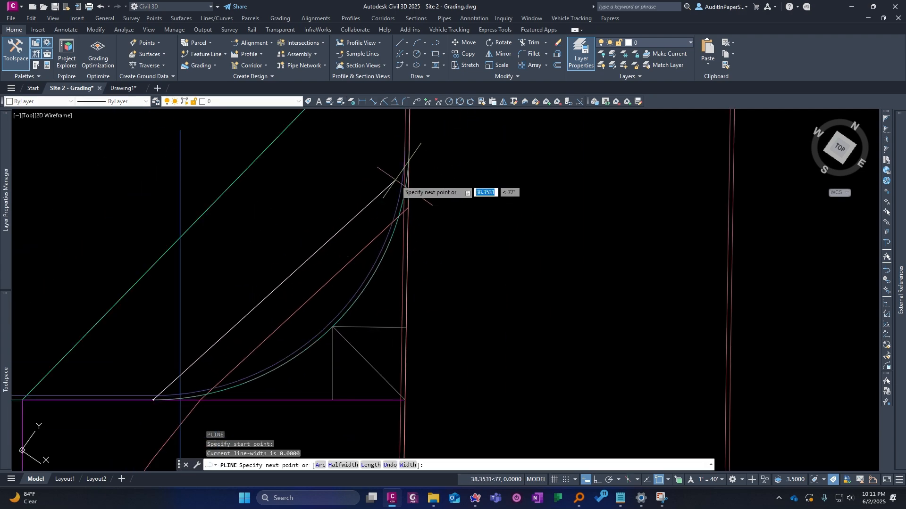
{"action": "scroll", "coordinate": [402, 171], "scroll_direction": "up", "scroll_amount": 2}
{"action": "scroll", "coordinate": [418, 181], "scroll_direction": "down", "scroll_amount": 2}
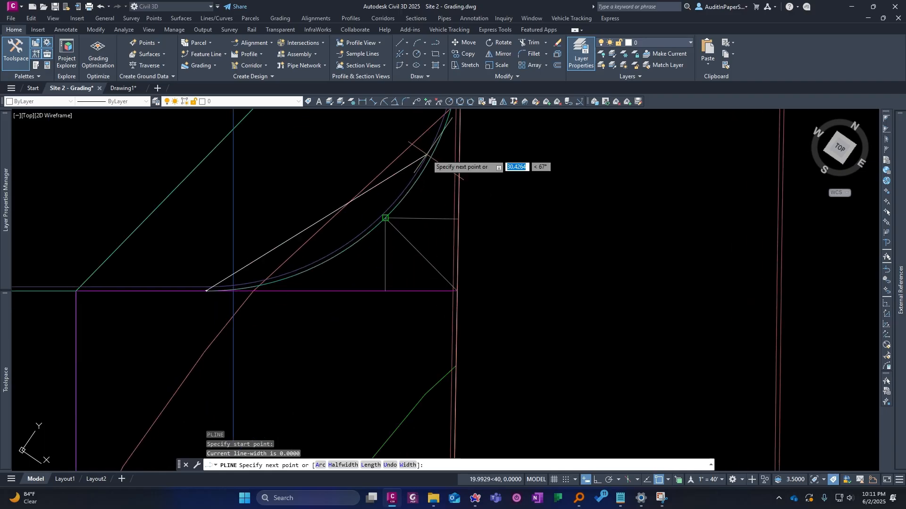
{"action": "left_click", "coordinate": [386, 218]}
{"action": "scroll", "coordinate": [415, 189], "scroll_direction": "up", "scroll_amount": 4}
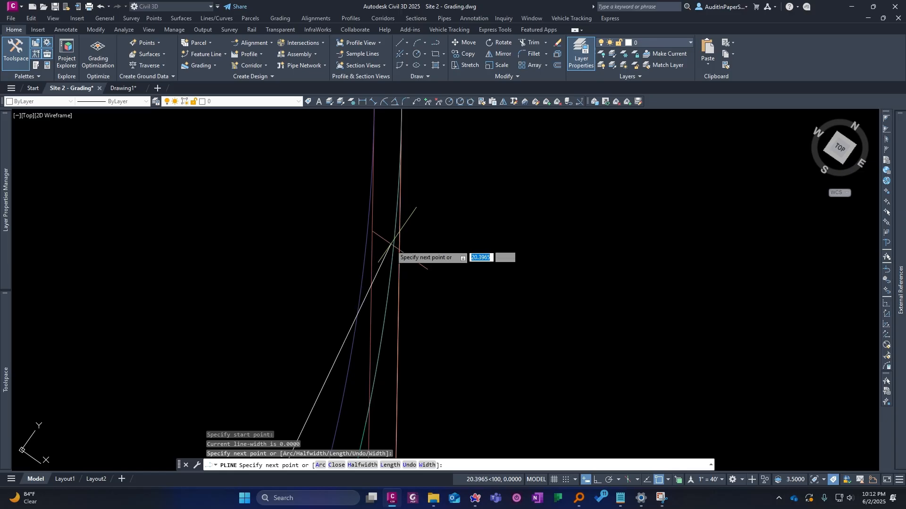
{"action": "scroll", "coordinate": [389, 236], "scroll_direction": "down", "scroll_amount": 3}
{"action": "key", "text": "Escape"}
- Convert the two-segment chord polyline to a feature line in Site 1 with the Corridor Lane Break style on layer C-TOPO-FEAT
{"action": "left_click", "coordinate": [359, 313]}
{"action": "middle_click_drag", "start_coordinate": [375, 307], "coordinate": [415, 234]}
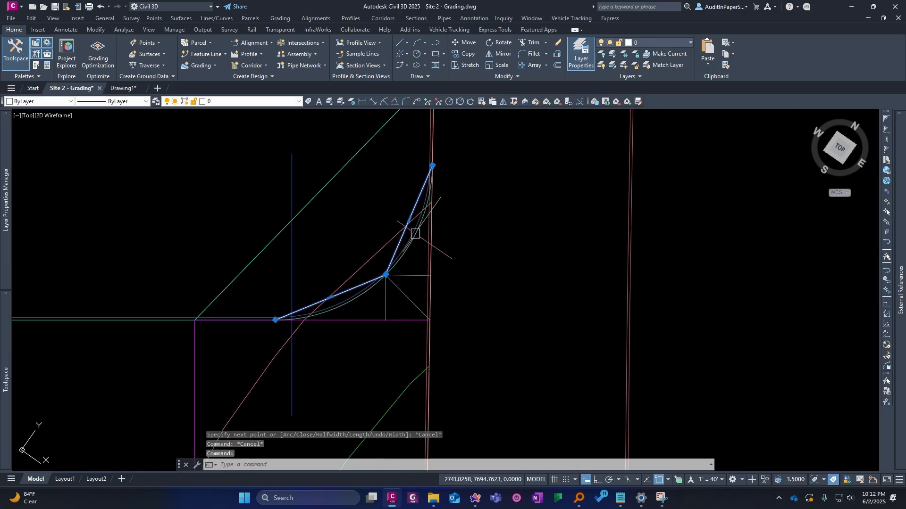
{"action": "key", "text": "Return"}
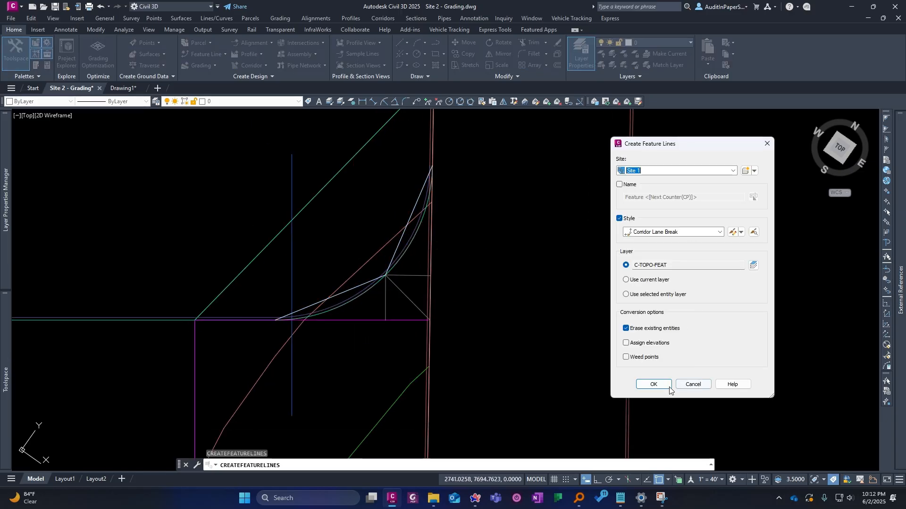
{"action": "left_click", "coordinate": [653, 385]}
{"action": "scroll", "coordinate": [356, 254], "scroll_direction": "up", "scroll_amount": 2}
{"action": "key", "text": "Escape"}
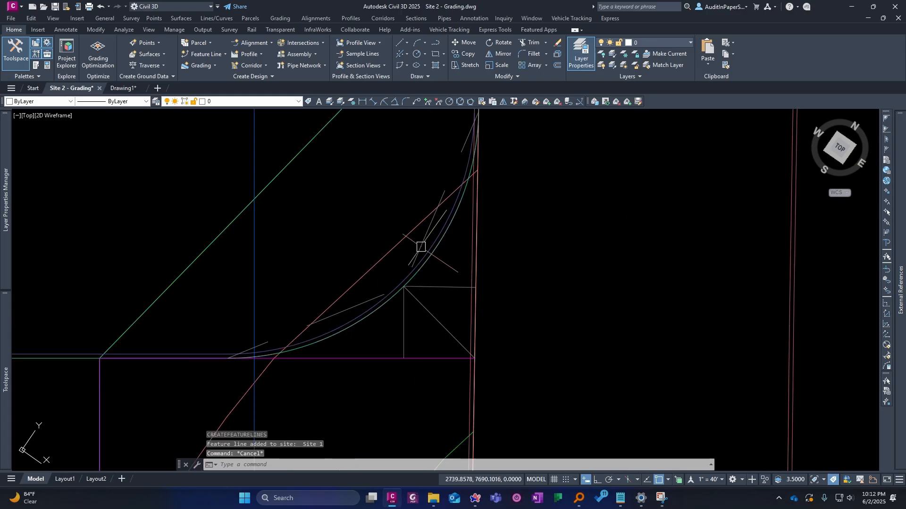
- Add the chord, diagonal and two perpendicular feature lines to surface FG 2 as Standard breaklines with 20.00' supplementing and 0.10' mid-ordinate distances
{"action": "left_click", "coordinate": [420, 246]}
{"action": "left_click", "coordinate": [448, 287]}
{"action": "left_click", "coordinate": [443, 299]}
{"action": "left_click", "coordinate": [392, 334]}
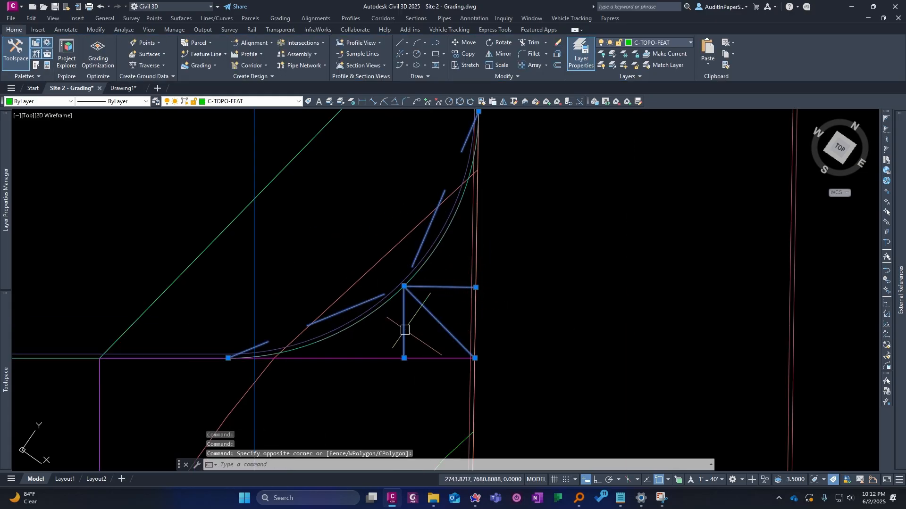
{"action": "right_click", "coordinate": [421, 329]}
{"action": "left_click", "coordinate": [475, 285]}
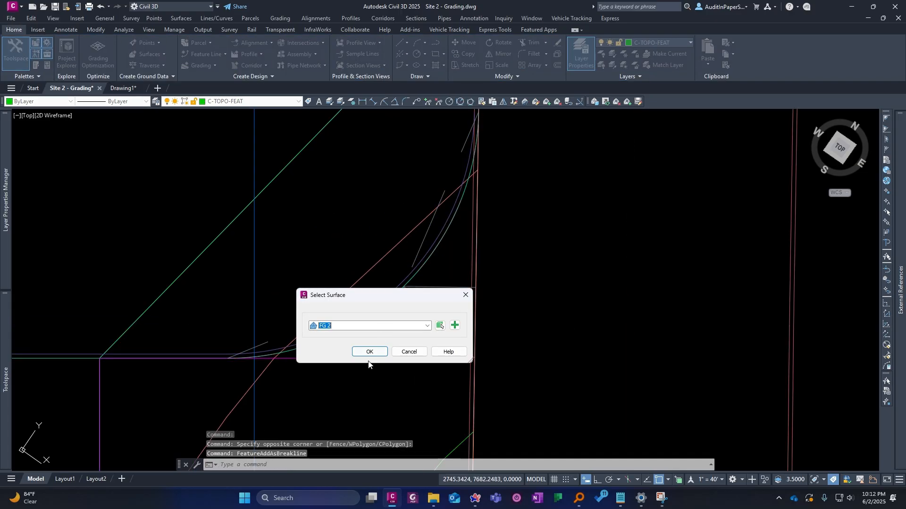
{"action": "left_click", "coordinate": [369, 356]}
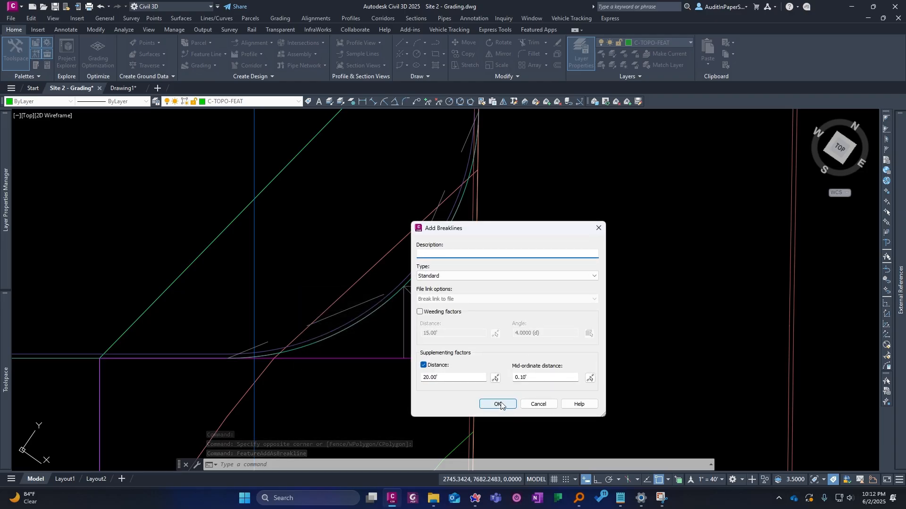
{"action": "left_click", "coordinate": [498, 404]}
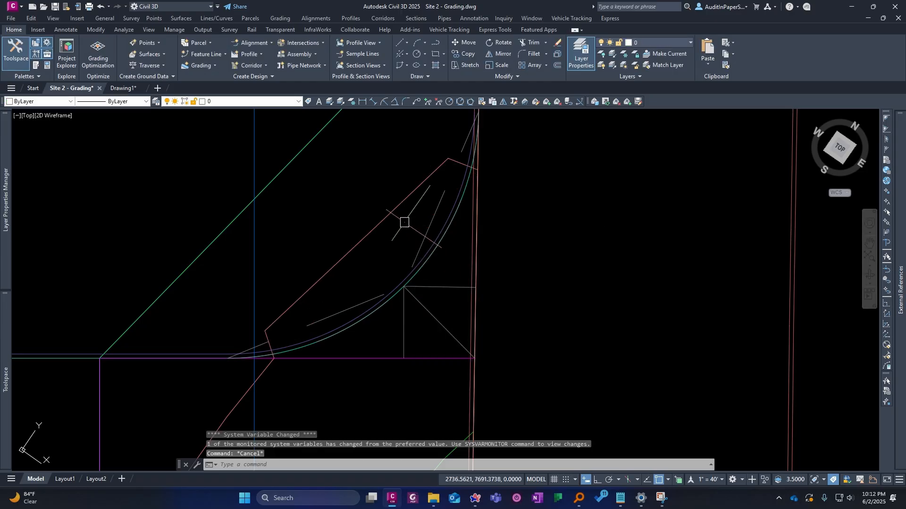
- Change the style of surface FG 2 to Contours 0.1' and 0.5' (Design)
{"action": "left_click", "coordinate": [391, 219]}
{"action": "left_click", "coordinate": [381, 216]}
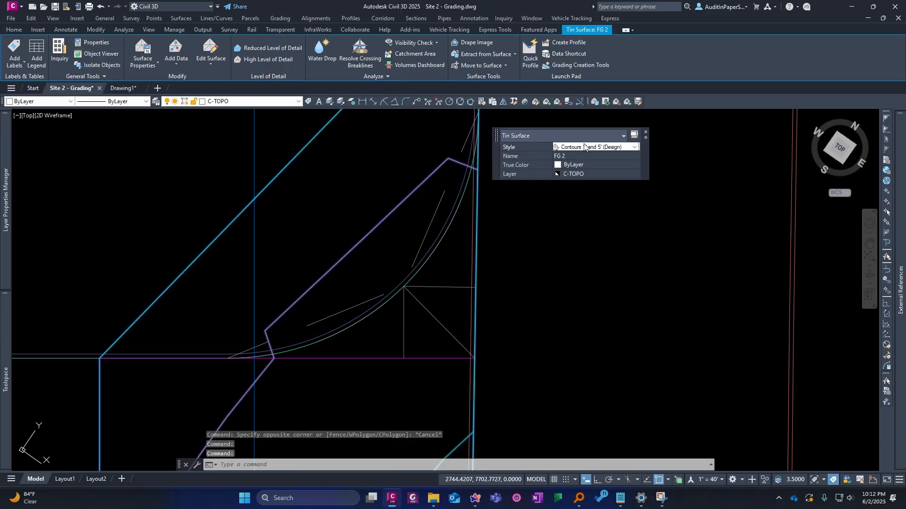
{"action": "left_click", "coordinate": [595, 146]}
{"action": "left_click", "coordinate": [609, 182]}
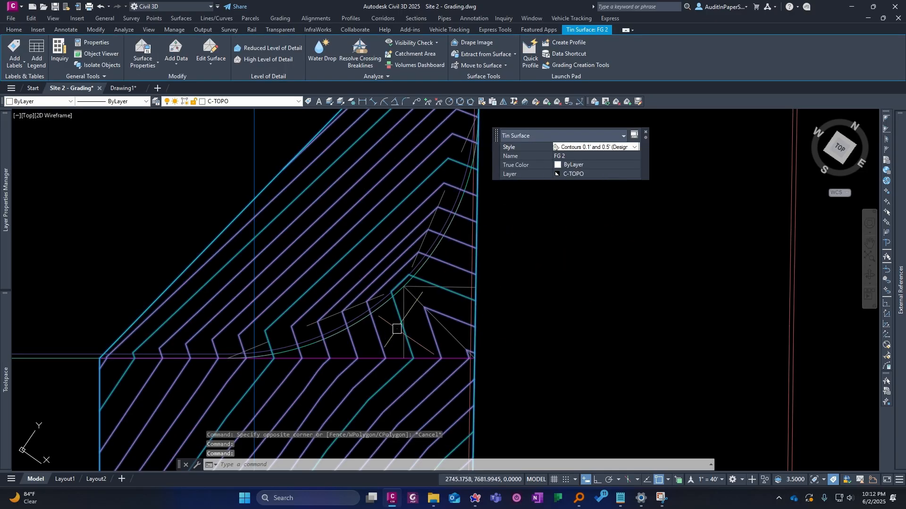
{"action": "key", "text": "Escape"}
{"action": "key", "text": "Escape"}
{"action": "scroll", "coordinate": [377, 321], "scroll_direction": "up", "scroll_amount": 3}
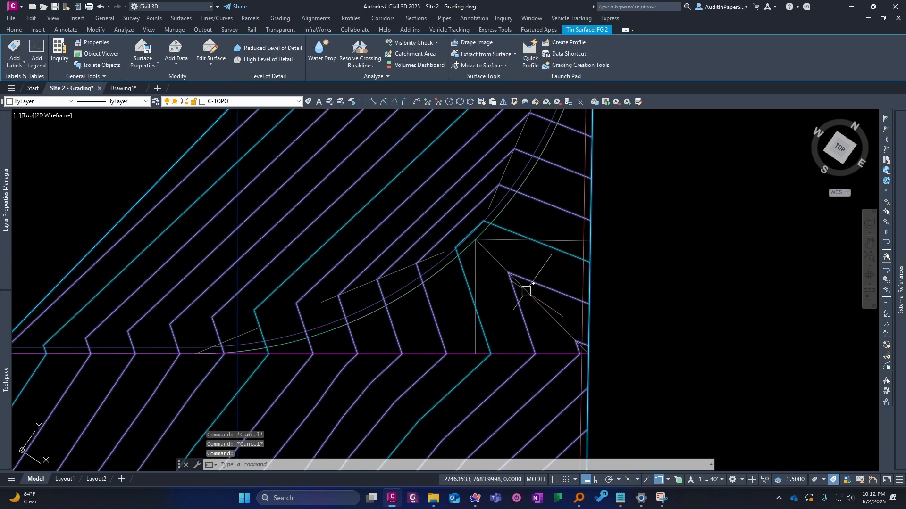
- Insert elevation points along the curve's feature line at 5-foot increments
{"action": "left_click", "coordinate": [364, 313]}
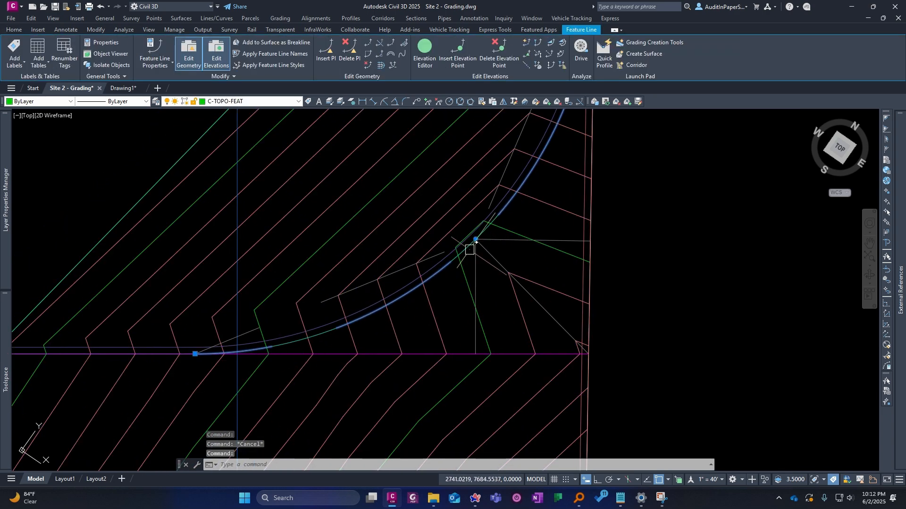
{"action": "scroll", "coordinate": [505, 197], "scroll_direction": "down", "scroll_amount": 2}
{"action": "middle_click_drag", "start_coordinate": [506, 196], "coordinate": [407, 263]}
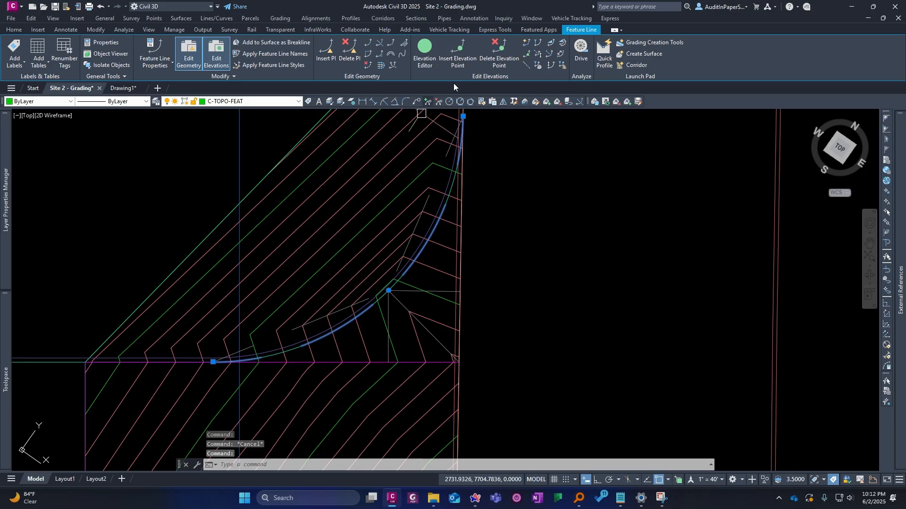
{"action": "left_click", "coordinate": [455, 51]}
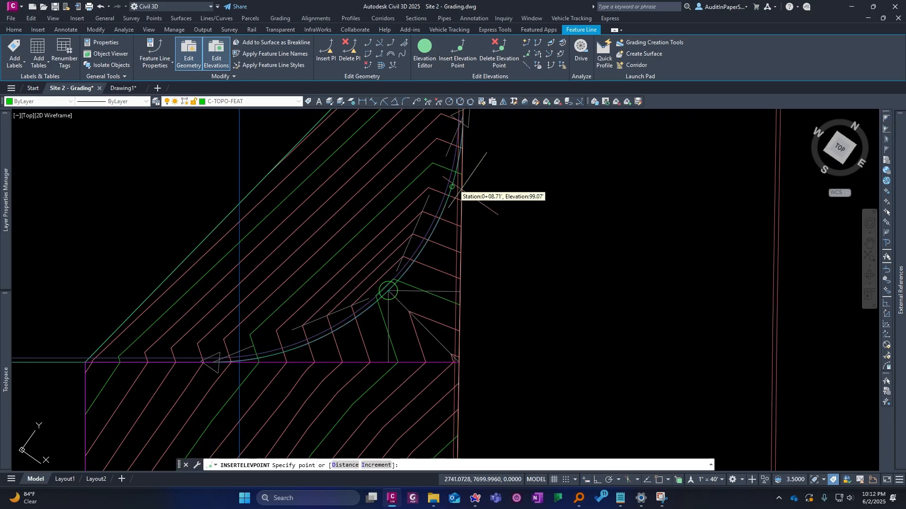
{"action": "type", "text": "i"}
{"action": "key", "text": "Return"}
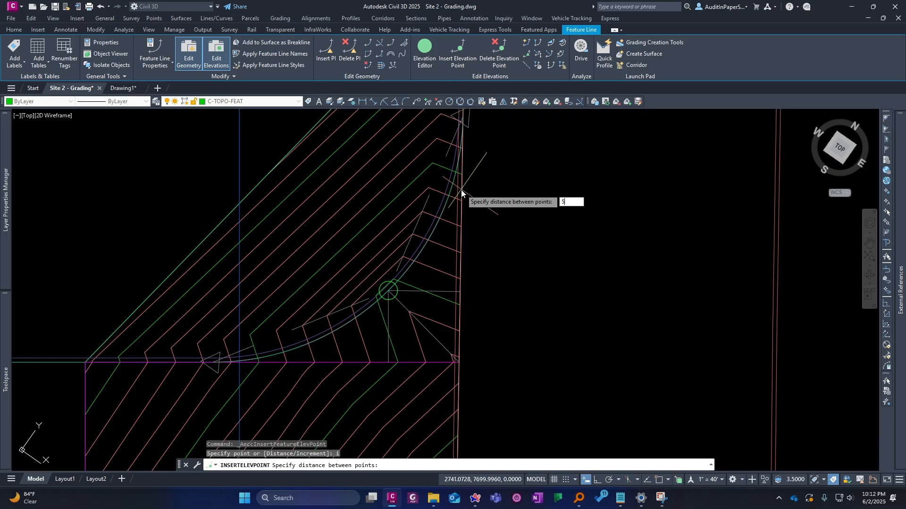
{"action": "key", "text": "Return"}
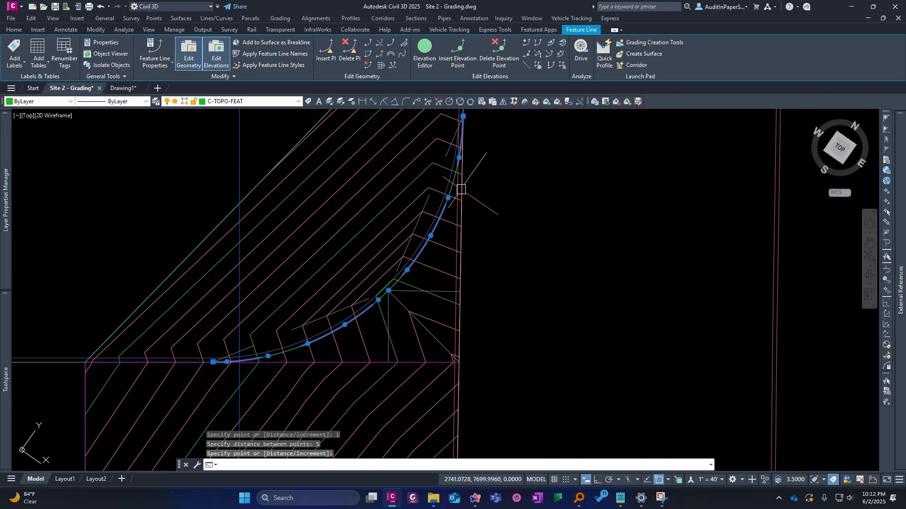
{"action": "key", "text": "Escape"}
{"action": "key", "text": "Escape"}
{"action": "scroll", "coordinate": [424, 237], "scroll_direction": "up", "scroll_amount": 2}
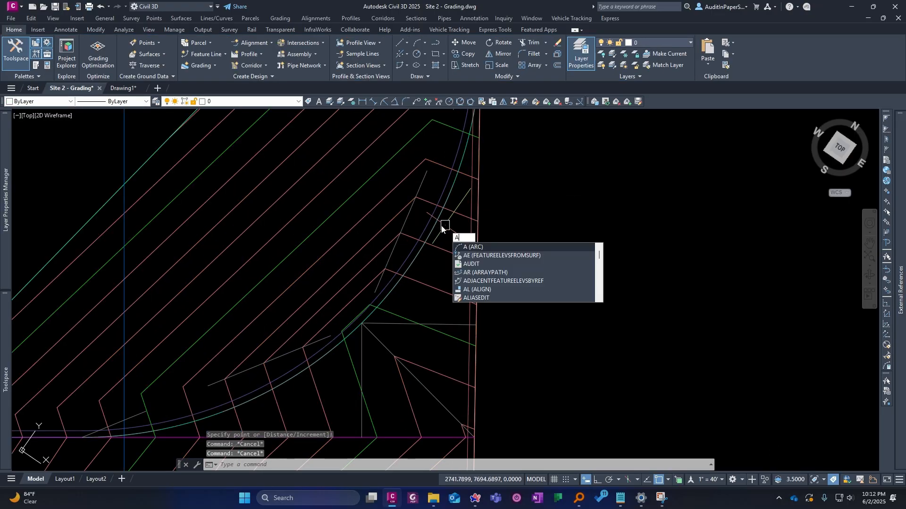
- Set the curve feature line's elevations from surface FG 2 without intermediate grade break points or a relative elevation
{"action": "key", "text": "Escape"}
{"action": "left_click", "coordinate": [462, 156]}
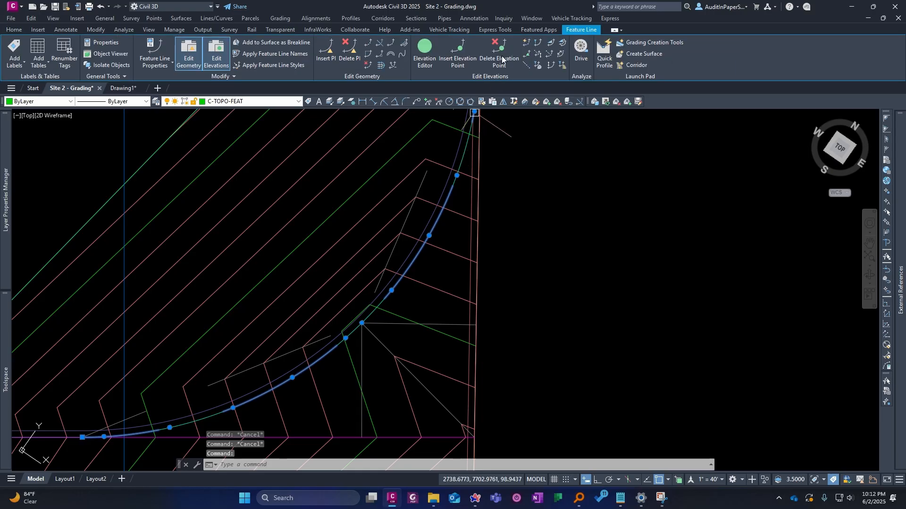
{"action": "left_click", "coordinate": [537, 66]}
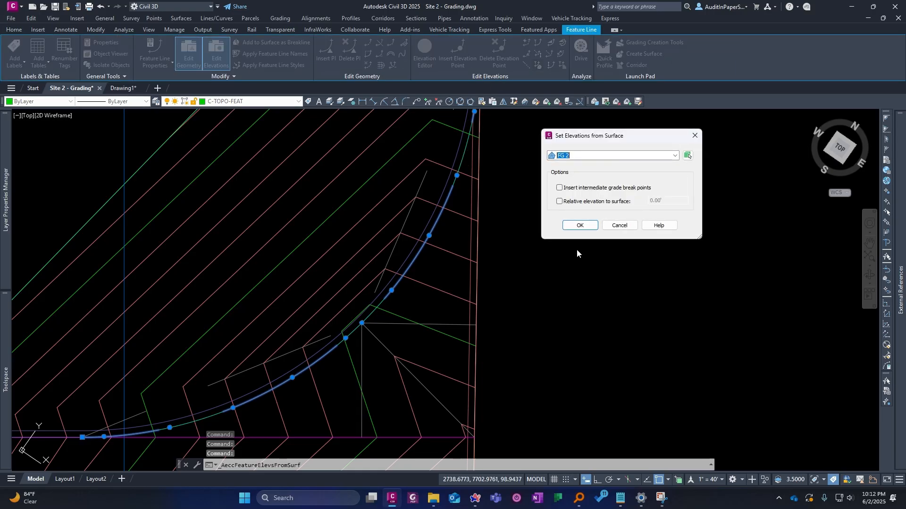
{"action": "left_click", "coordinate": [580, 226]}
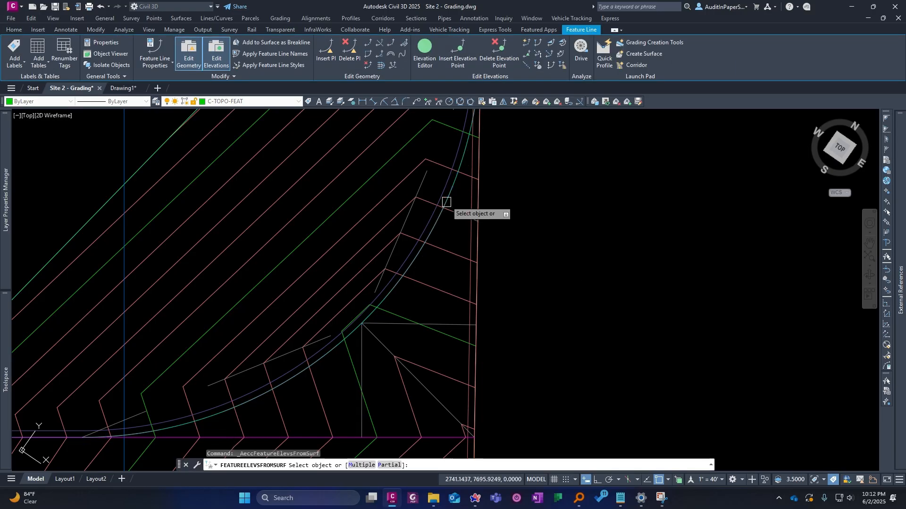
{"action": "left_click", "coordinate": [449, 191]}
{"action": "scroll", "coordinate": [457, 227], "scroll_direction": "down", "scroll_amount": 2}
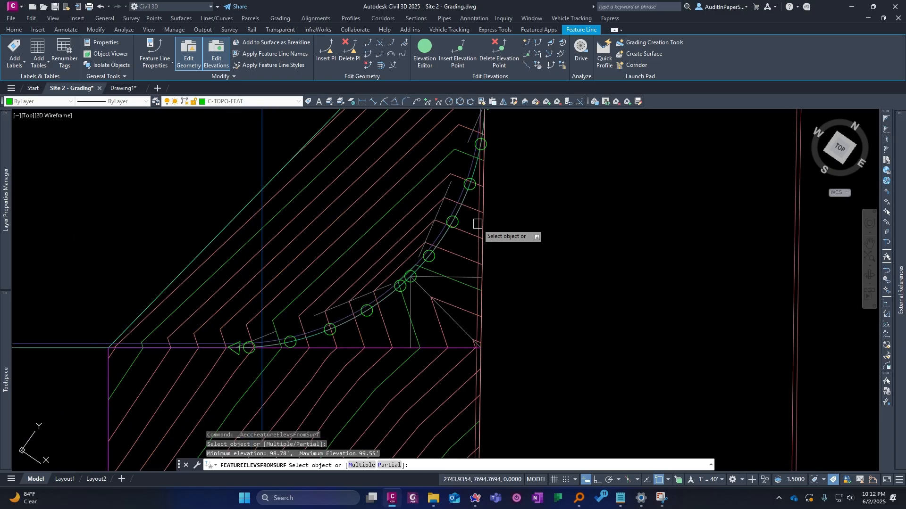
{"action": "key", "text": "Return"}
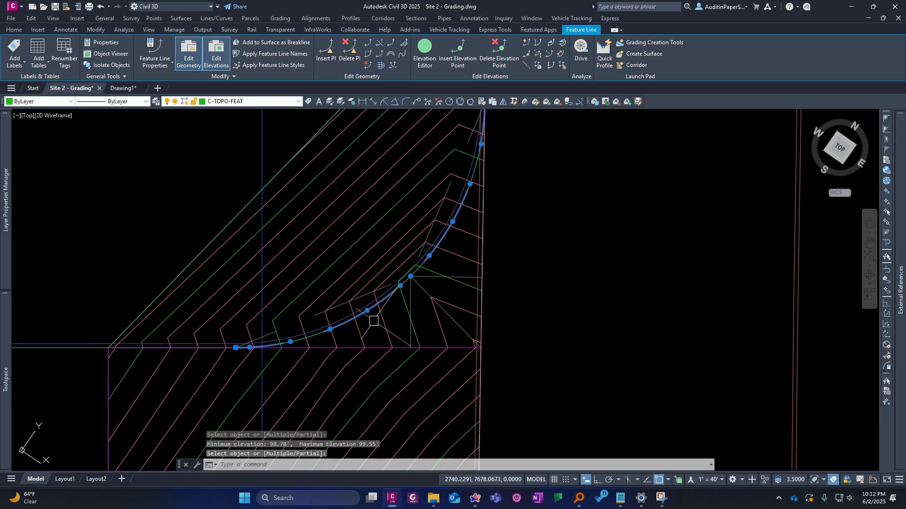
{"action": "key", "text": "Escape"}
- Open the curve's feature line in Project Explorer and examine the elevations and grades at its points
{"action": "right_click", "coordinate": [449, 225]}
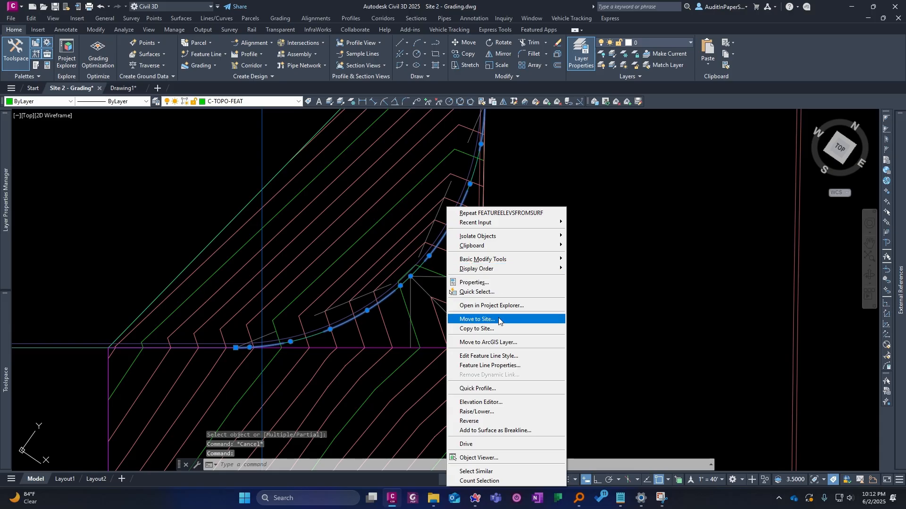
{"action": "left_click", "coordinate": [521, 307]}
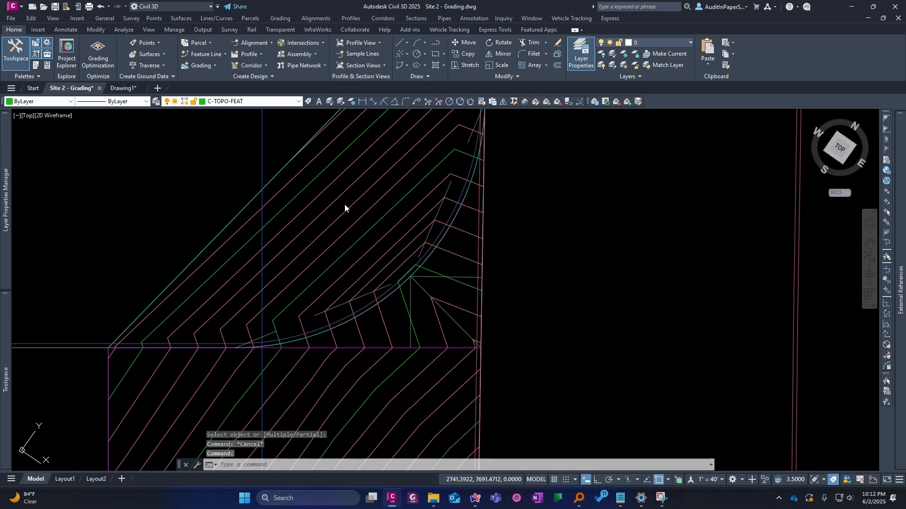
{"action": "scroll", "coordinate": [437, 78], "scroll_direction": "down", "scroll_amount": 1}
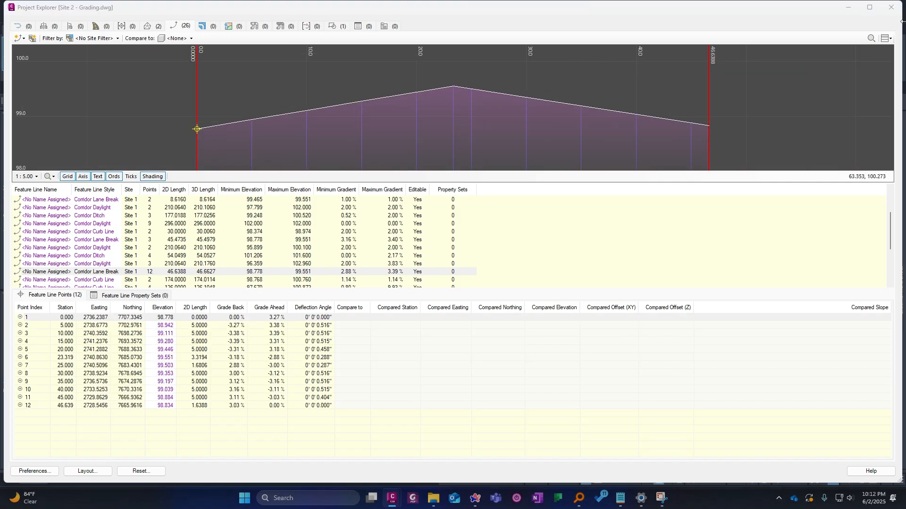
{"action": "left_click", "coordinate": [291, 360]}
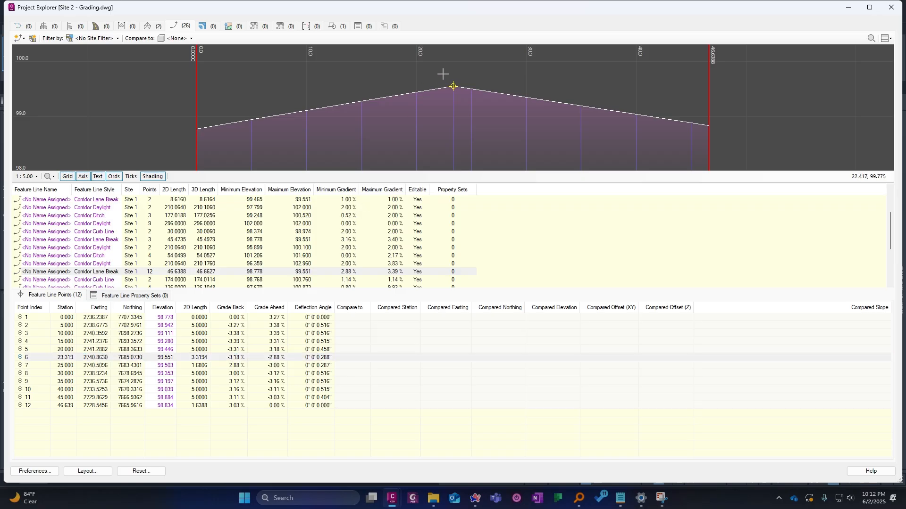
{"action": "left_click", "coordinate": [234, 351]}
{"action": "key", "text": "Down"}
{"action": "key", "text": "Down"}
{"action": "key", "text": "Down"}
{"action": "key", "text": "Down"}
{"action": "key", "text": "Down"}
{"action": "key", "text": "Down"}
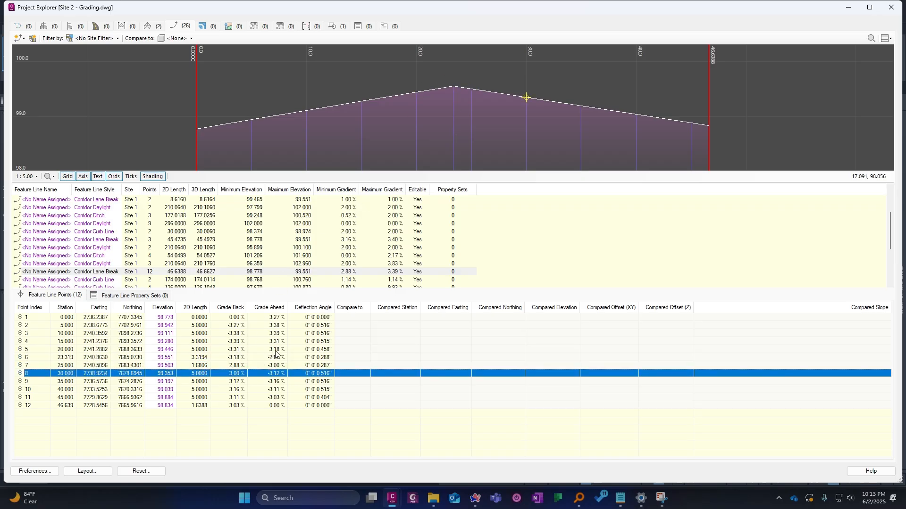
{"action": "key", "text": "Down"}
{"action": "key", "text": "Up"}
{"action": "key", "text": "Up"}
{"action": "key", "text": "Up"}
{"action": "key", "text": "Up"}
{"action": "key", "text": "Up"}
{"action": "key", "text": "Up"}
{"action": "key", "text": "Up"}
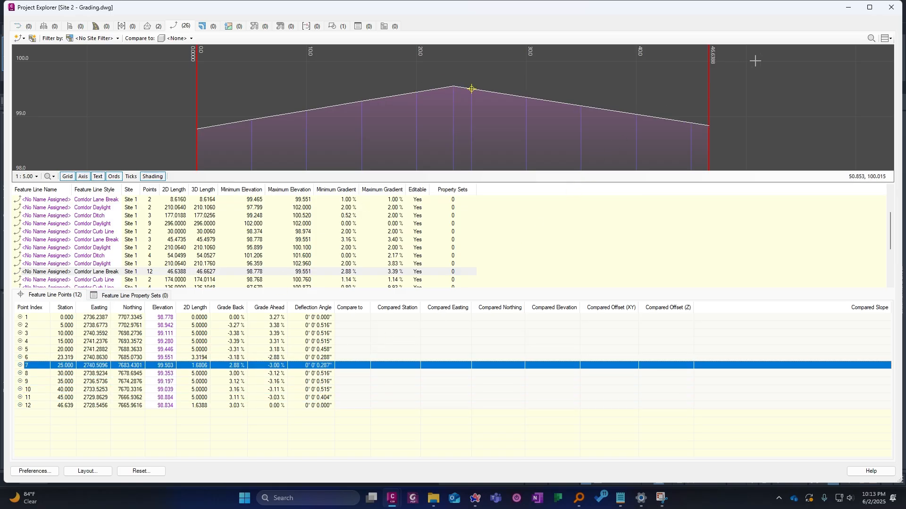
- Close Project Explorer and check the grade along the curve's feature line with Quick Elevation Edit
{"action": "left_click", "coordinate": [892, 7]}
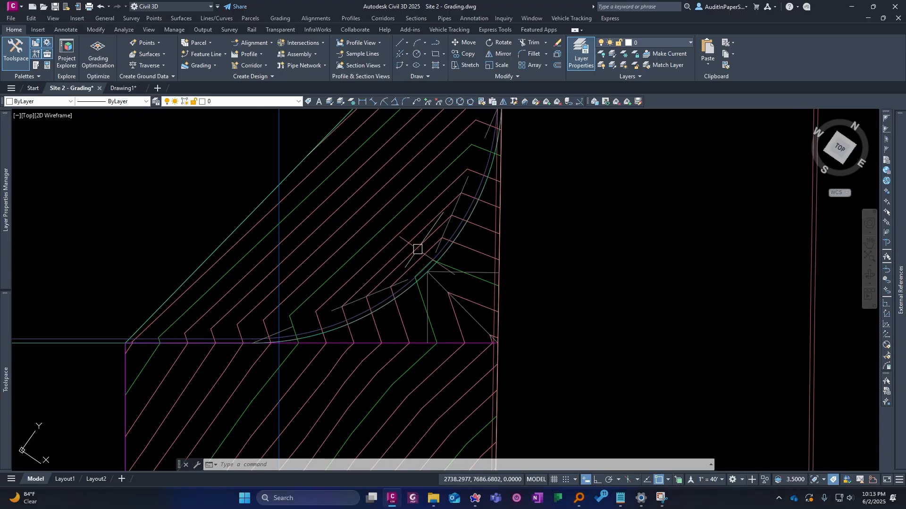
{"action": "type", "text": "QE"}
{"action": "key", "text": "Return"}
{"action": "scroll", "coordinate": [364, 320], "scroll_direction": "up", "scroll_amount": 4}
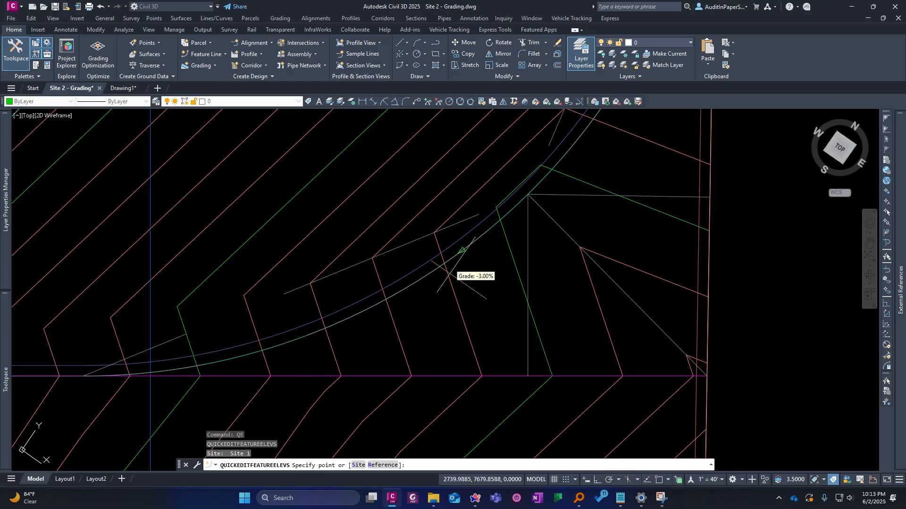
{"action": "key", "text": "Escape"}
{"action": "scroll", "coordinate": [431, 229], "scroll_direction": "down", "scroll_amount": 3}
{"action": "type", "text": "E"}
{"action": "key", "text": "Return"}
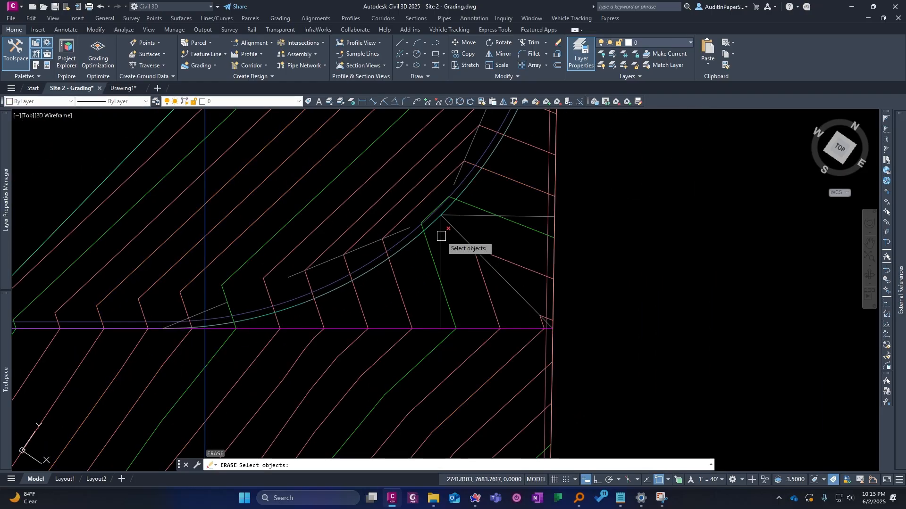
{"action": "key", "text": "Escape"}
- Set the grade of the short breakline running from the curve midpoint perpendicular to the straight entrance edge to 3%
{"action": "type", "text": "QE"}
{"action": "key", "text": "Return"}
{"action": "left_click", "coordinate": [442, 240]}
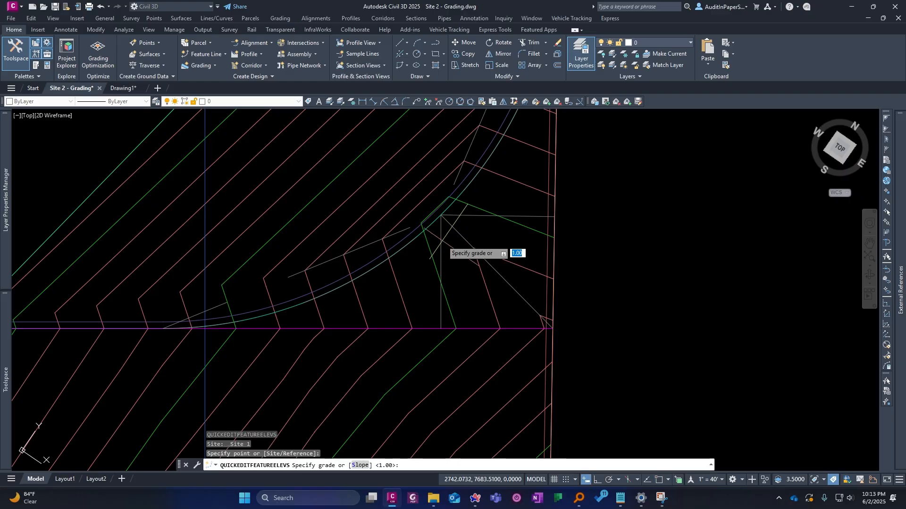
{"action": "type", "text": "3"}
{"action": "key", "text": "Return"}
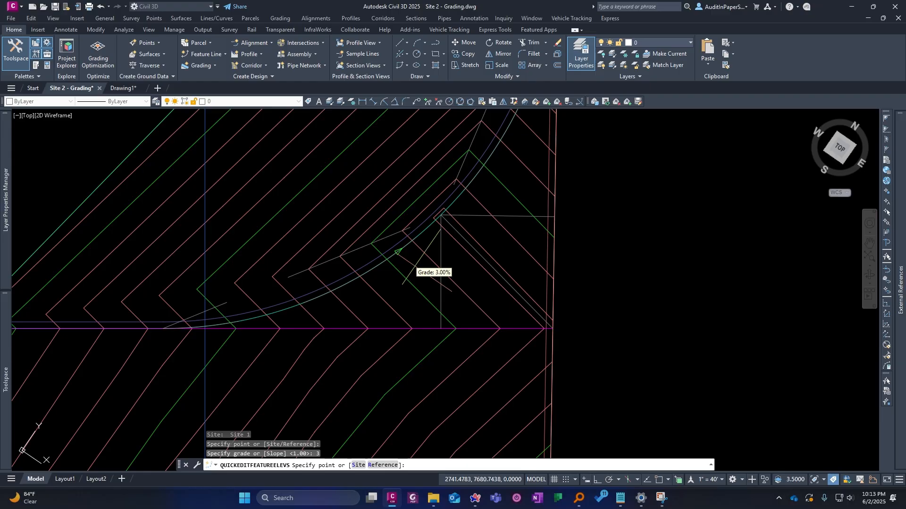
{"action": "key", "text": "Escape"}
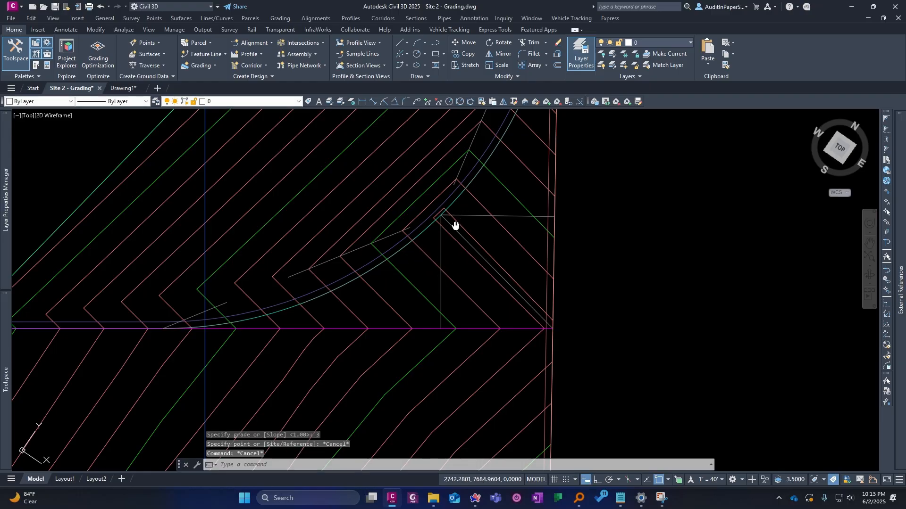
- Drape the curve's feature line onto the regraded surface FG 2 again, without intermediate grade break points or a relative elevation
{"action": "key", "text": "Escape"}
{"action": "type", "text": "ae"}
{"action": "key", "text": "Return"}
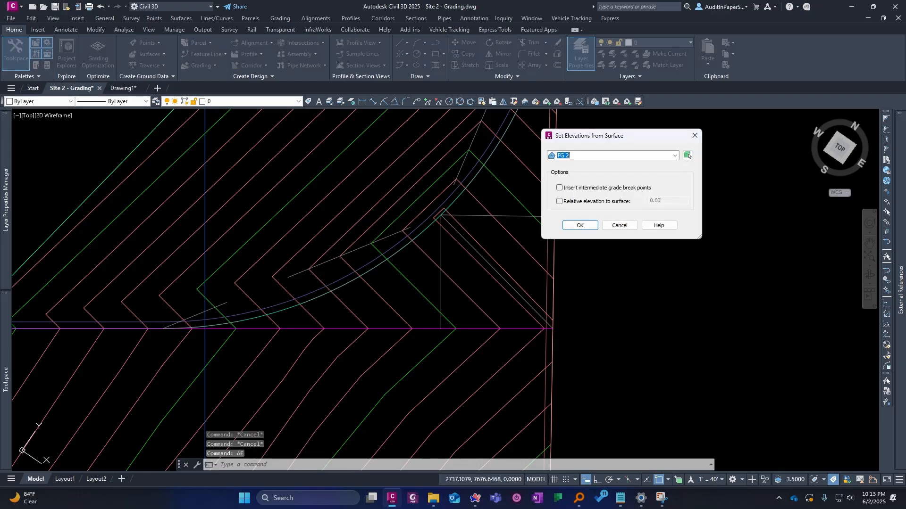
{"action": "left_click", "coordinate": [581, 225]}
{"action": "left_click", "coordinate": [404, 248]}
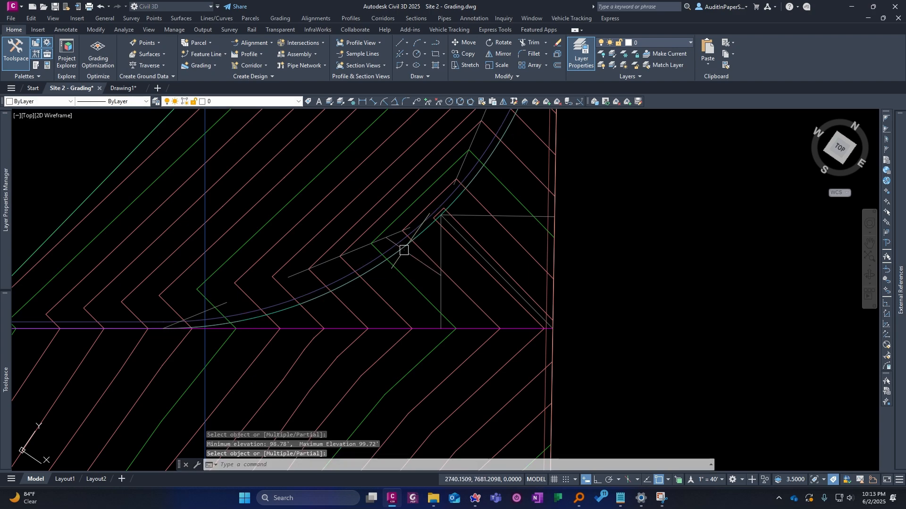
- Review the redraped curve feature line's point elevations and grades back and ahead in Project Explorer
{"action": "right_click", "coordinate": [404, 251]}
{"action": "left_click", "coordinate": [490, 306]}
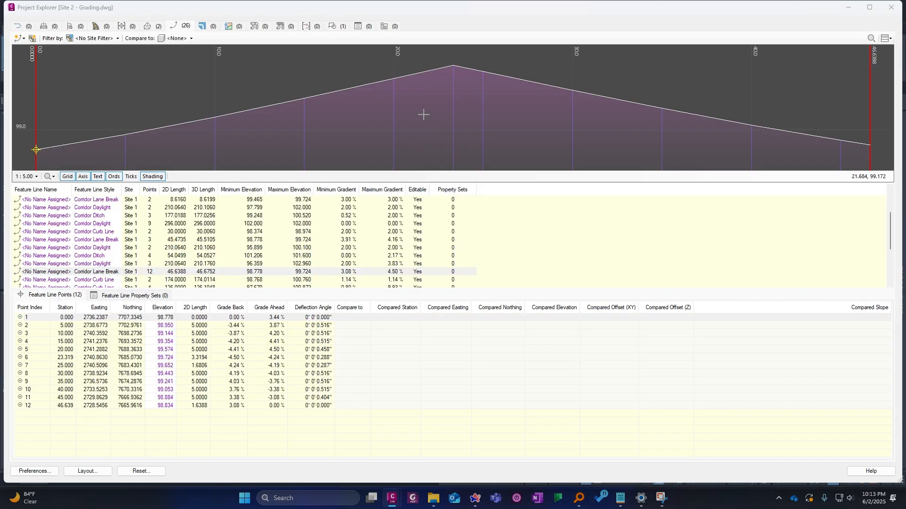
{"action": "left_click", "coordinate": [236, 349]}
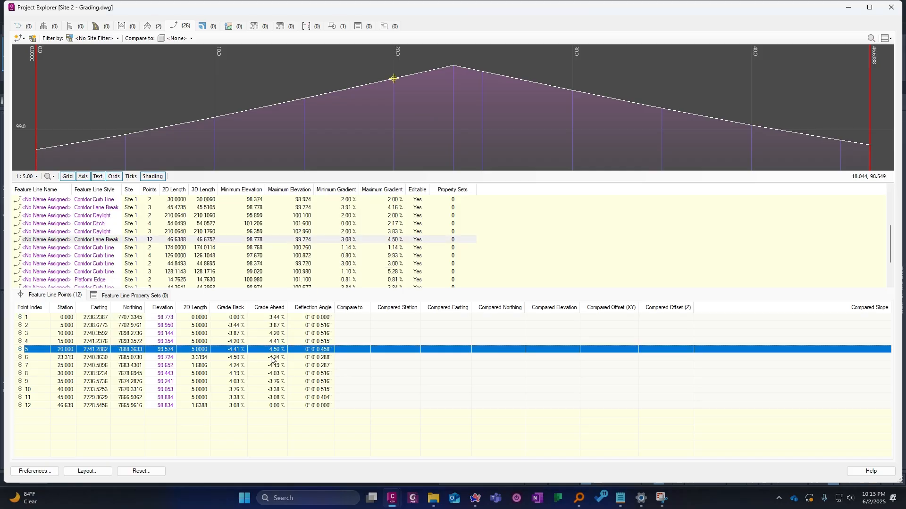
{"action": "mouse_move", "coordinate": [217, 395]}
{"action": "left_mouse_down"}
{"action": "mouse_move", "coordinate": [285, 394]}
{"action": "mouse_move", "coordinate": [292, 350]}
{"action": "left_mouse_up"}
{"action": "left_click", "coordinate": [891, 6]}
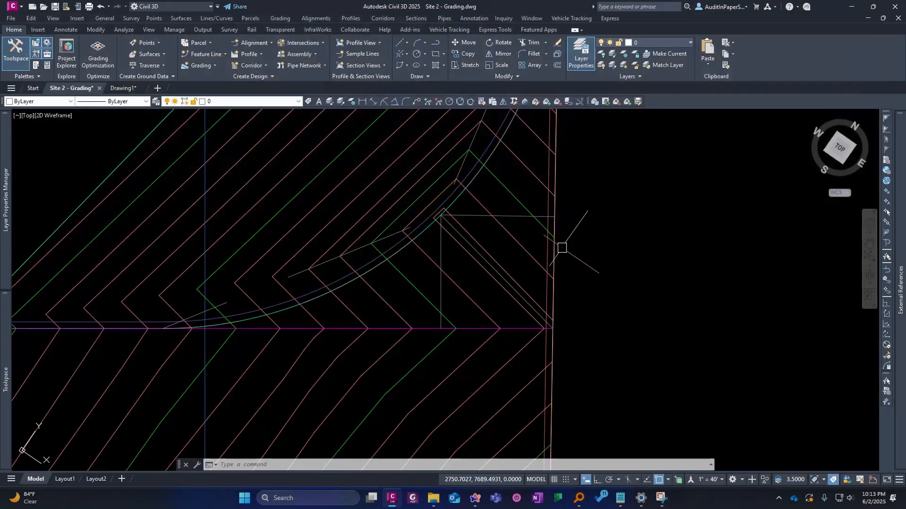
- Delete the dashed feature line along the curve and add the curve's draped feature line to FG 2 as a Standard breakline with 0.10' mid-ordinate distance
{"action": "middle_click_drag", "start_coordinate": [420, 218], "coordinate": [336, 322]}
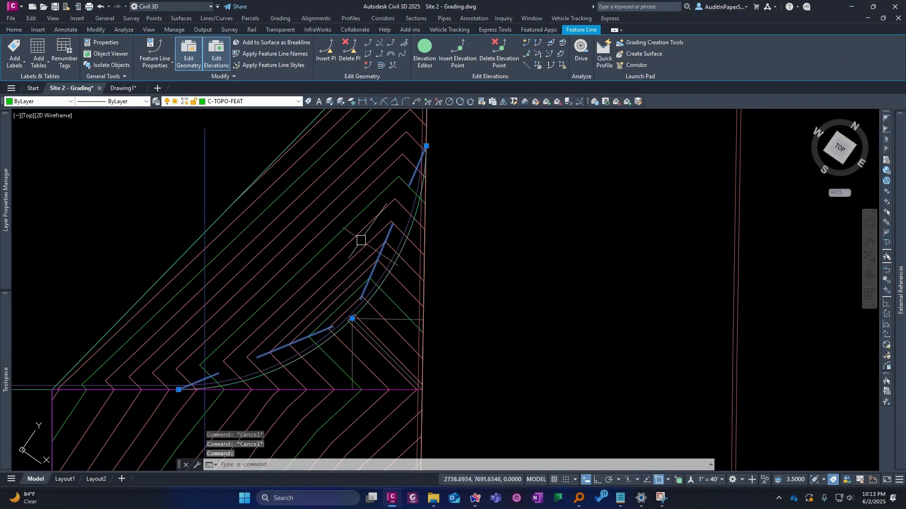
{"action": "key", "text": "Delete"}
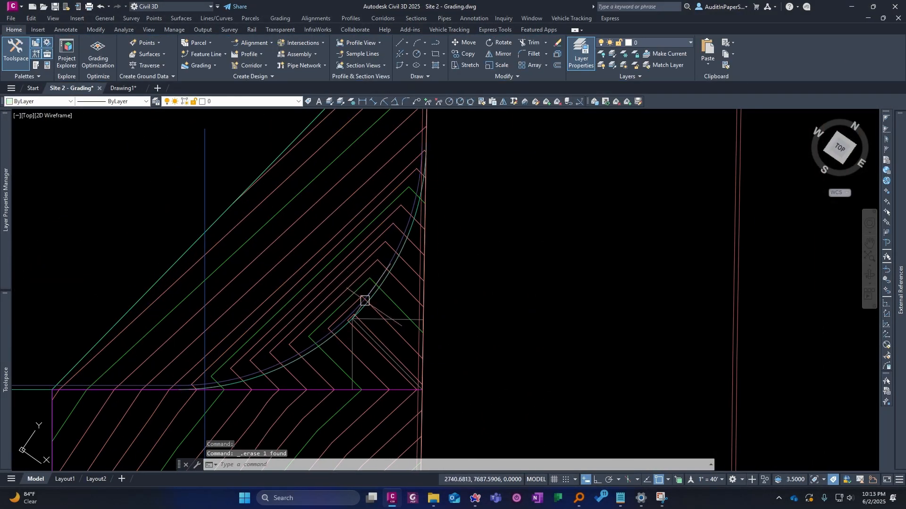
{"action": "key", "text": "Escape"}
{"action": "left_click", "coordinate": [373, 297]}
{"action": "right_click", "coordinate": [374, 296]}
{"action": "left_click", "coordinate": [435, 241]}
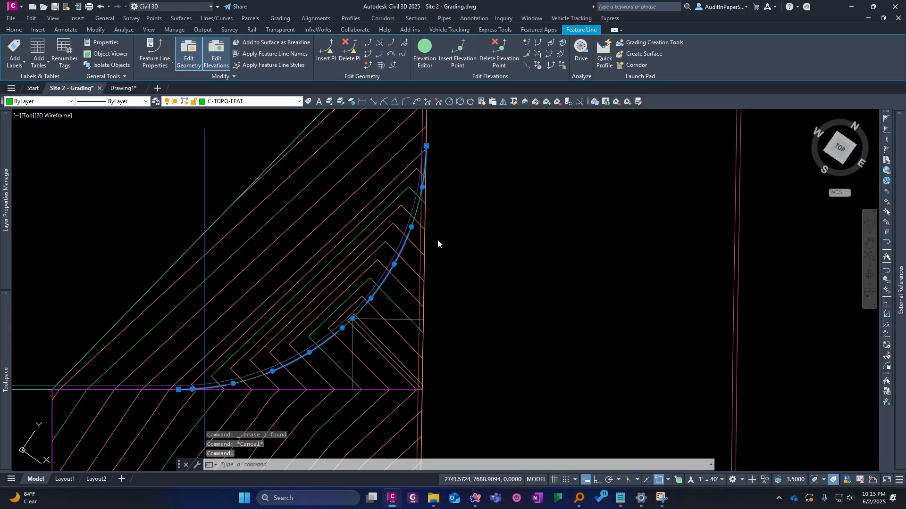
{"action": "left_click", "coordinate": [370, 355]}
{"action": "left_click", "coordinate": [497, 404]}
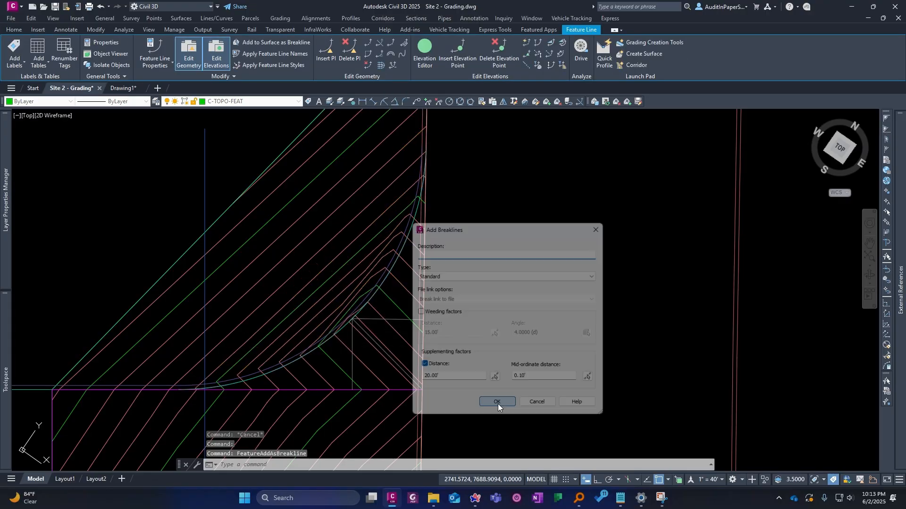
- Change the style of surface FG 2 to Contours 1' and 5' (Design)
{"action": "scroll", "coordinate": [360, 323], "scroll_direction": "up", "scroll_amount": 2}
{"action": "middle_click_drag", "start_coordinate": [331, 361], "coordinate": [355, 303]}
{"action": "scroll", "coordinate": [355, 303], "scroll_direction": "down", "scroll_amount": 2}
{"action": "key", "text": "Escape"}
{"action": "key", "text": "Escape"}
{"action": "left_click", "coordinate": [340, 334]}
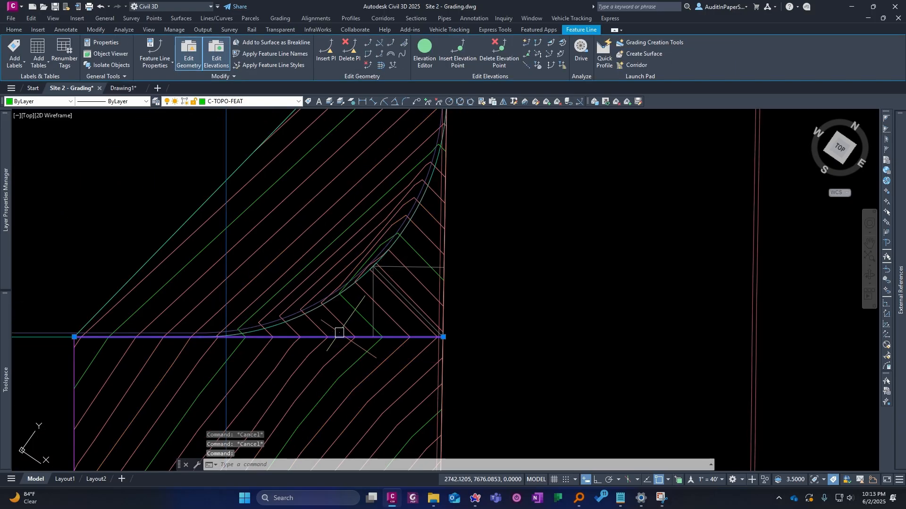
{"action": "key", "text": "Escape"}
{"action": "key", "text": "Escape"}
{"action": "middle_click_drag", "start_coordinate": [340, 333], "coordinate": [397, 254]}
{"action": "scroll", "coordinate": [397, 255], "scroll_direction": "down", "scroll_amount": 4}
{"action": "left_click", "coordinate": [325, 291]}
{"action": "scroll", "coordinate": [403, 252], "scroll_direction": "up", "scroll_amount": 4}
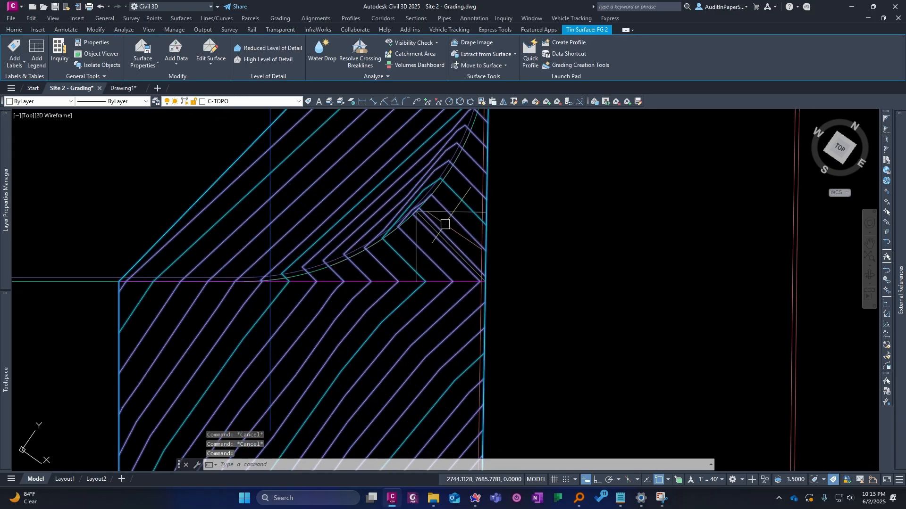
{"action": "scroll", "coordinate": [473, 293], "scroll_direction": "down", "scroll_amount": 2}
{"action": "left_click", "coordinate": [622, 262]}
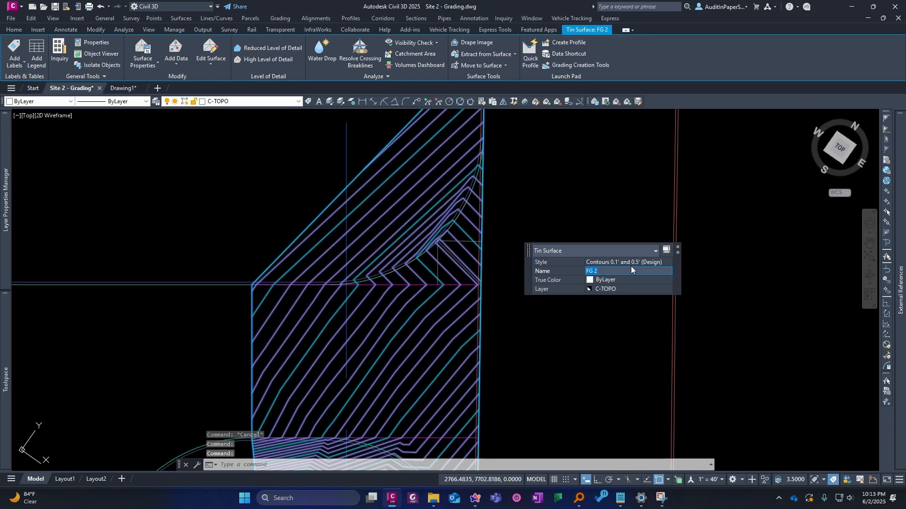
{"action": "left_click", "coordinate": [666, 262]}
{"action": "left_click", "coordinate": [652, 314]}
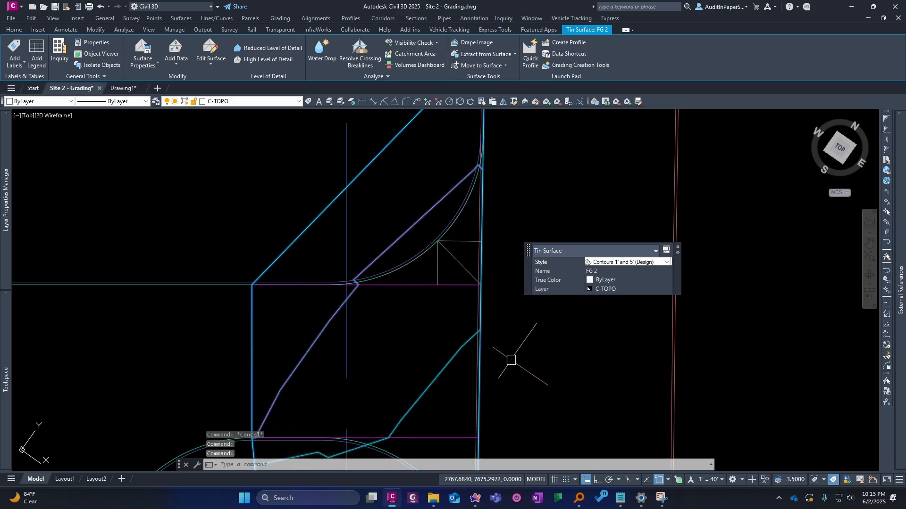
- Examine the surface contours across the entrance and along both curved curb returns
{"action": "middle_click_drag", "start_coordinate": [448, 337], "coordinate": [387, 287]}
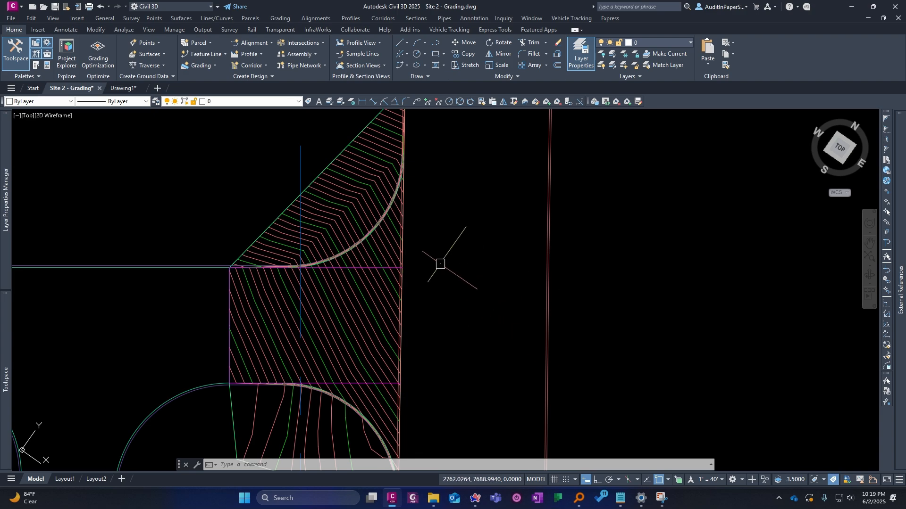
{"action": "scroll", "coordinate": [390, 249], "scroll_direction": "up", "scroll_amount": 5}
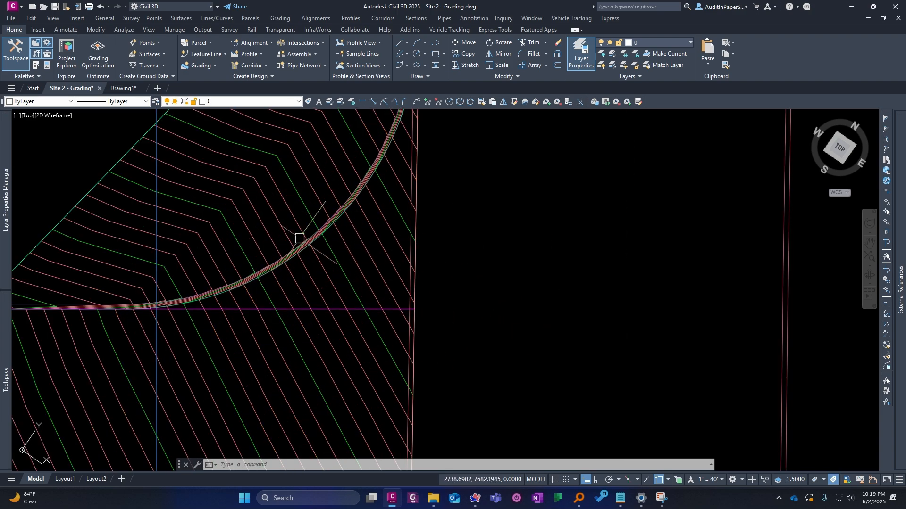
{"action": "middle_click_drag", "start_coordinate": [299, 238], "coordinate": [282, 296]}
{"action": "middle_click_drag", "start_coordinate": [406, 133], "coordinate": [369, 276]}
{"action": "scroll", "coordinate": [360, 321], "scroll_direction": "down", "scroll_amount": 5}
{"action": "middle_click_drag", "start_coordinate": [360, 322], "coordinate": [404, 100]}
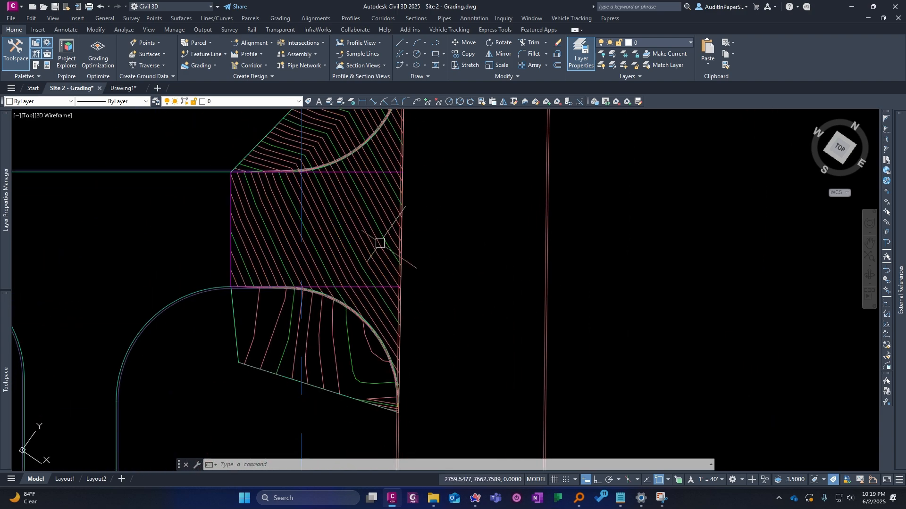
{"action": "middle_click_drag", "start_coordinate": [380, 243], "coordinate": [365, 328]}
{"action": "scroll", "coordinate": [358, 255], "scroll_direction": "down", "scroll_amount": 2}
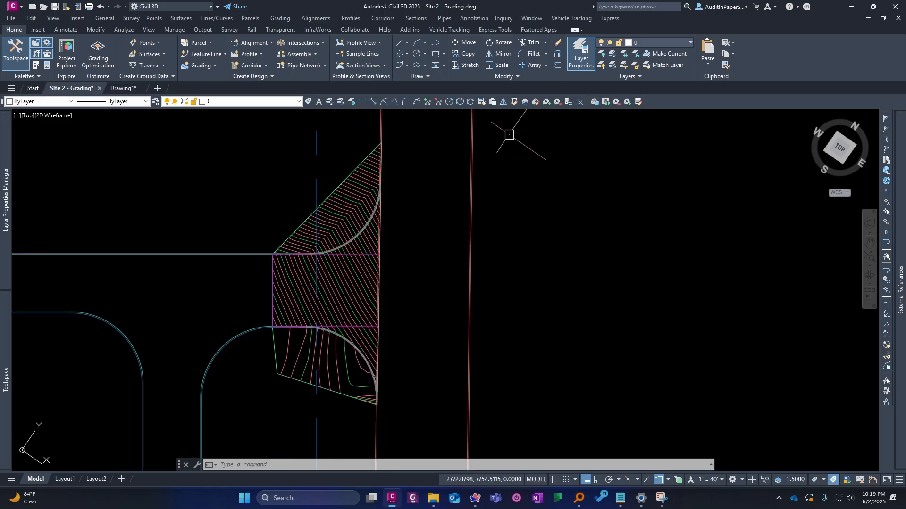